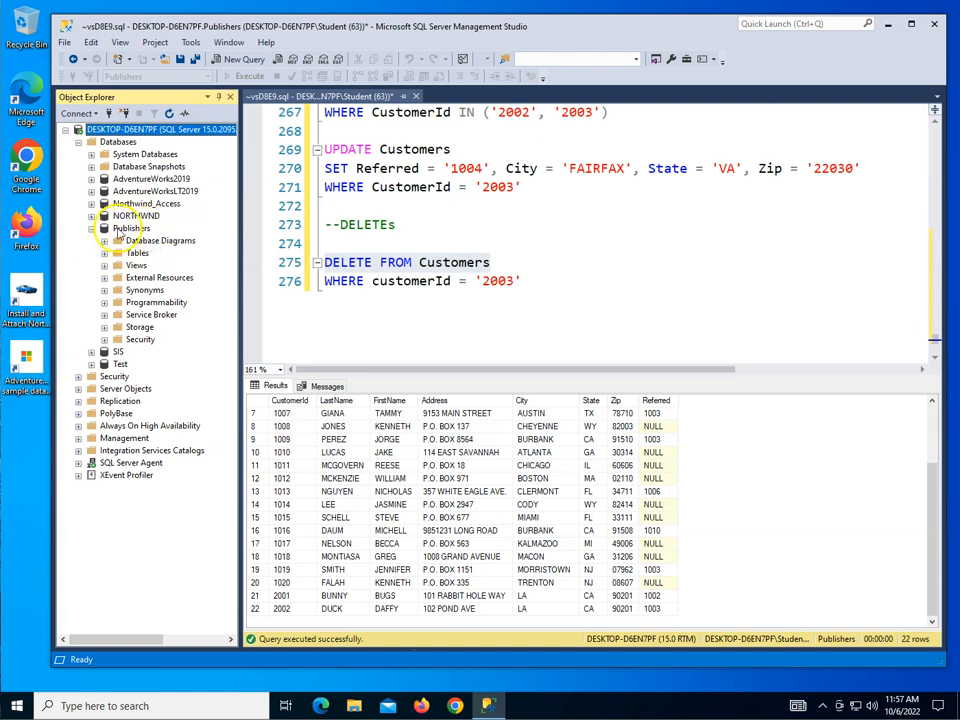
Step: Create the diagramming support objects for the Publishers database and close the open query script, saving its changes
double_click(158, 241)
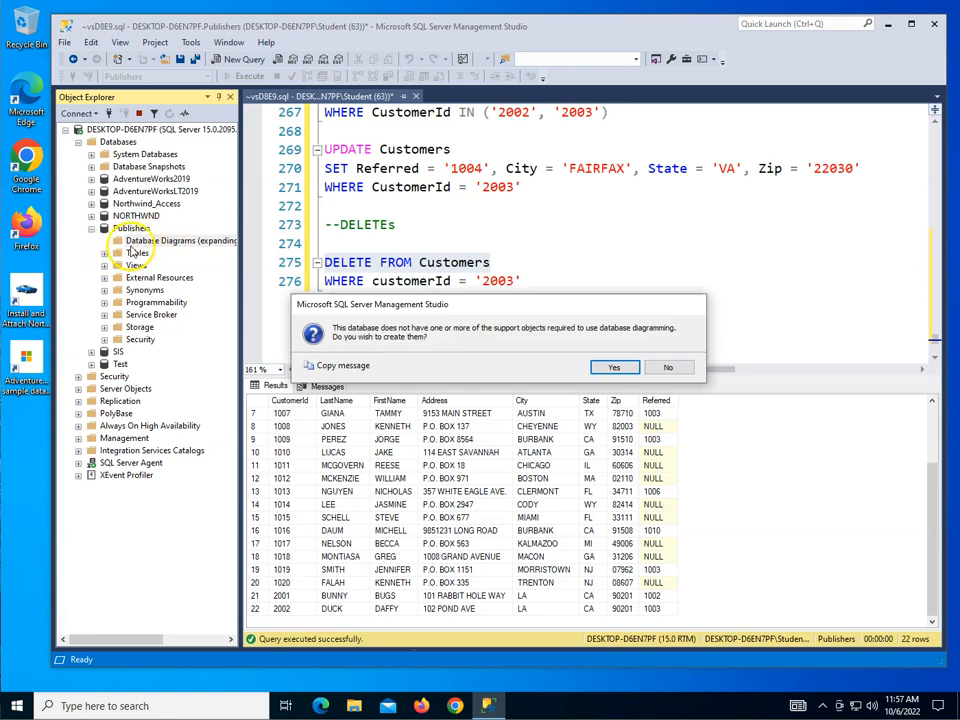
left_click(618, 366)
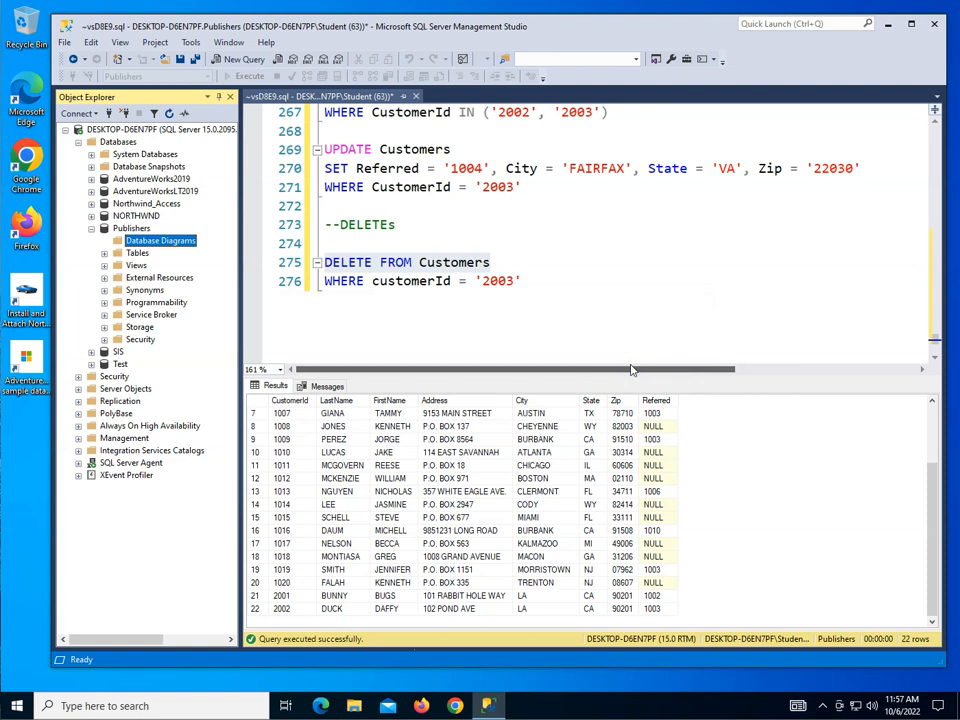
left_click(416, 97)
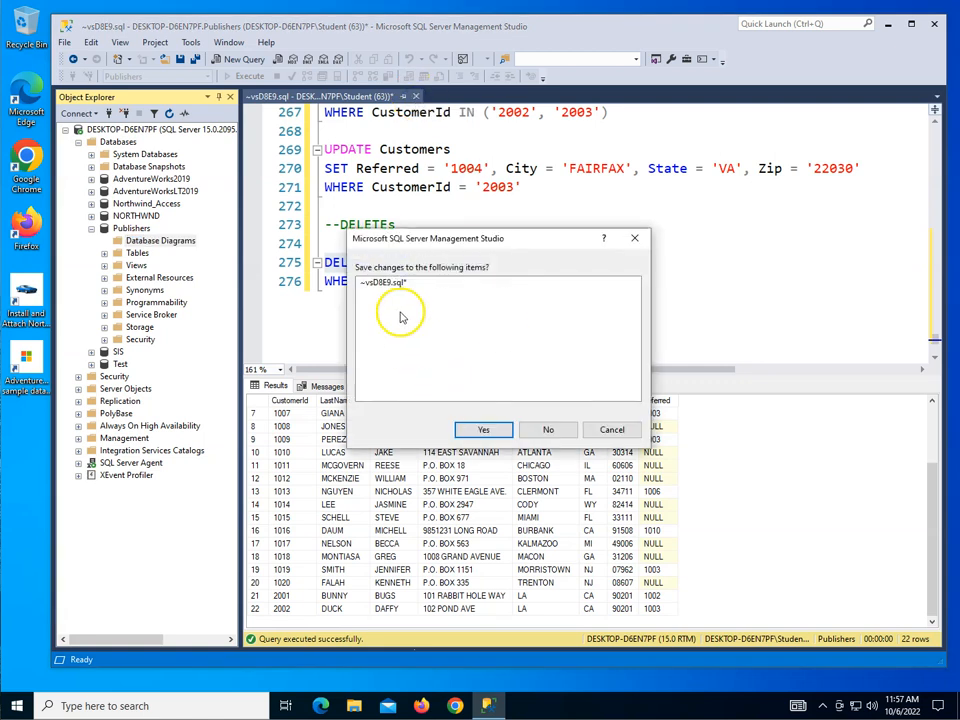
left_click(484, 429)
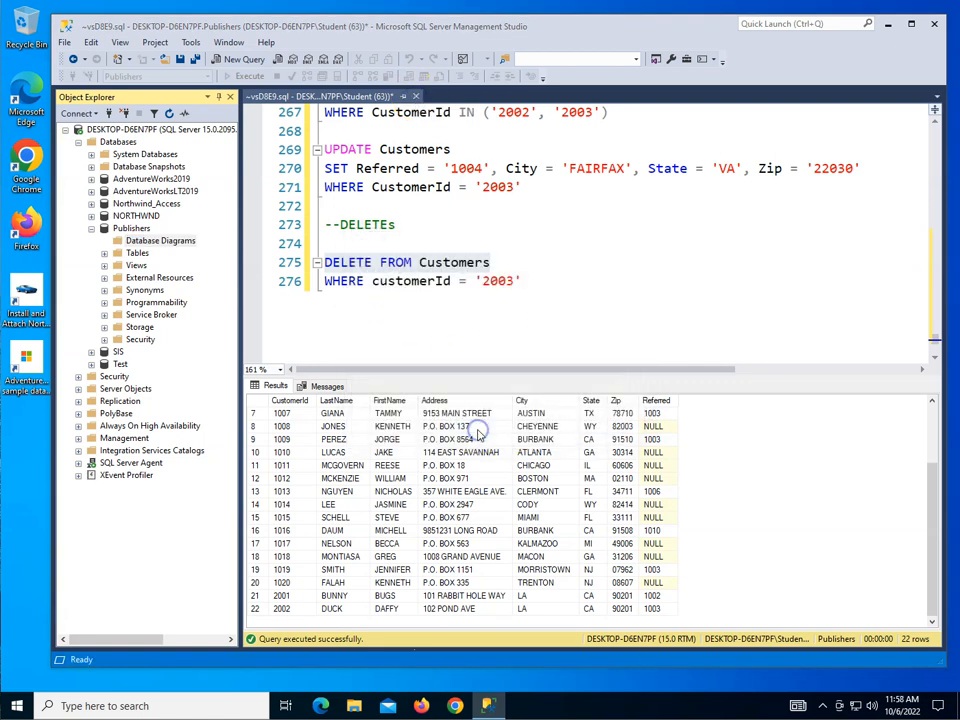
Step: Create a new database diagram in Publishers containing all the listed tables, from Author through Publisher
right_click(180, 246)
left_click(242, 251)
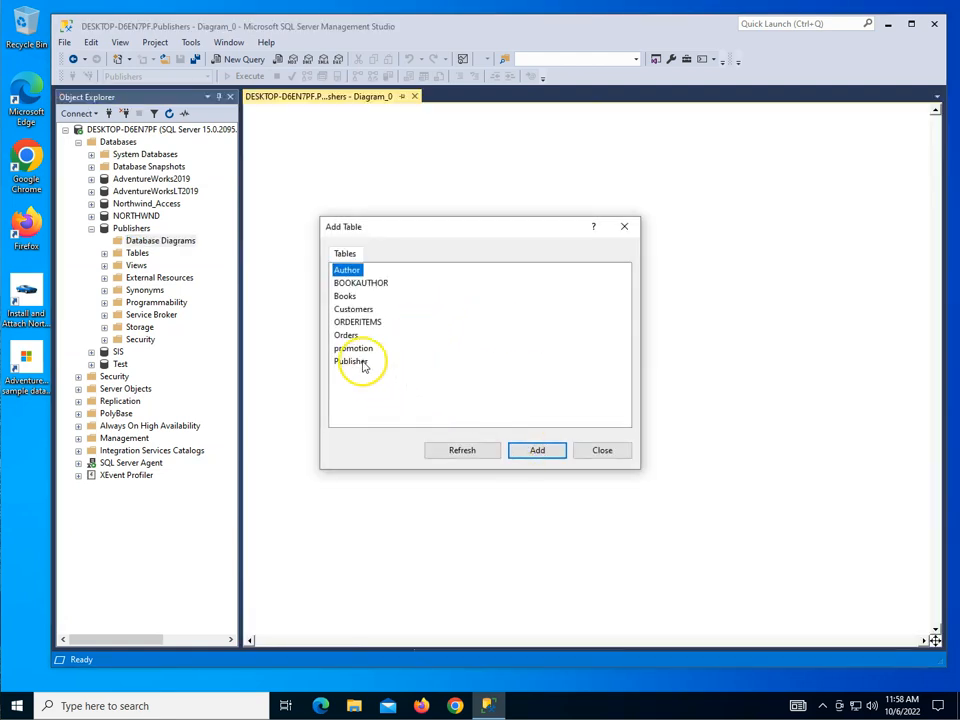
left_click(362, 364, "shift")
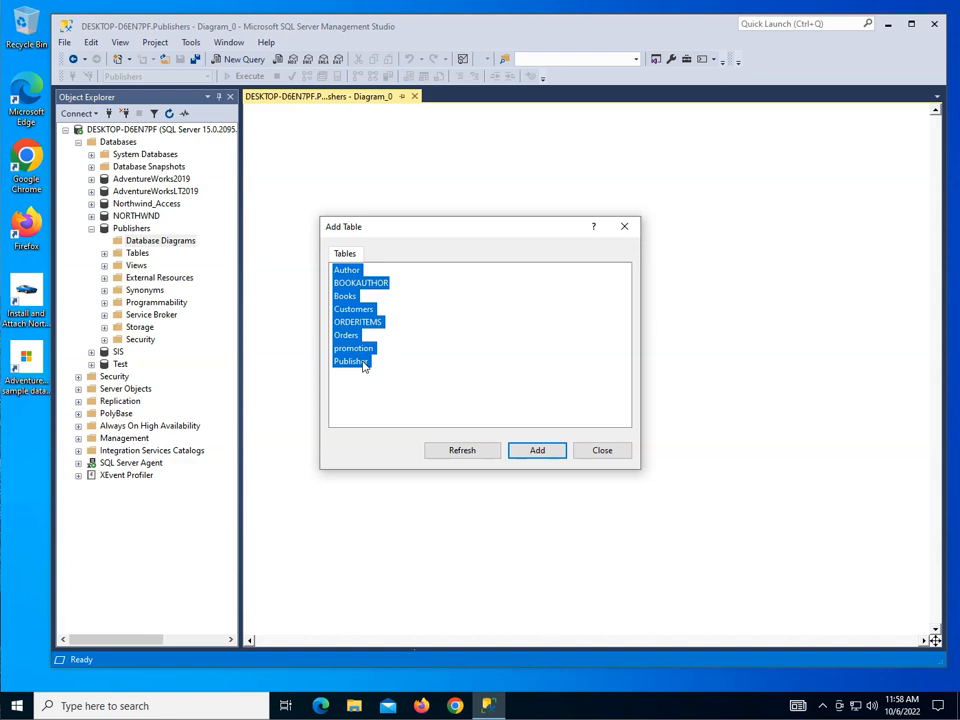
left_click(362, 364)
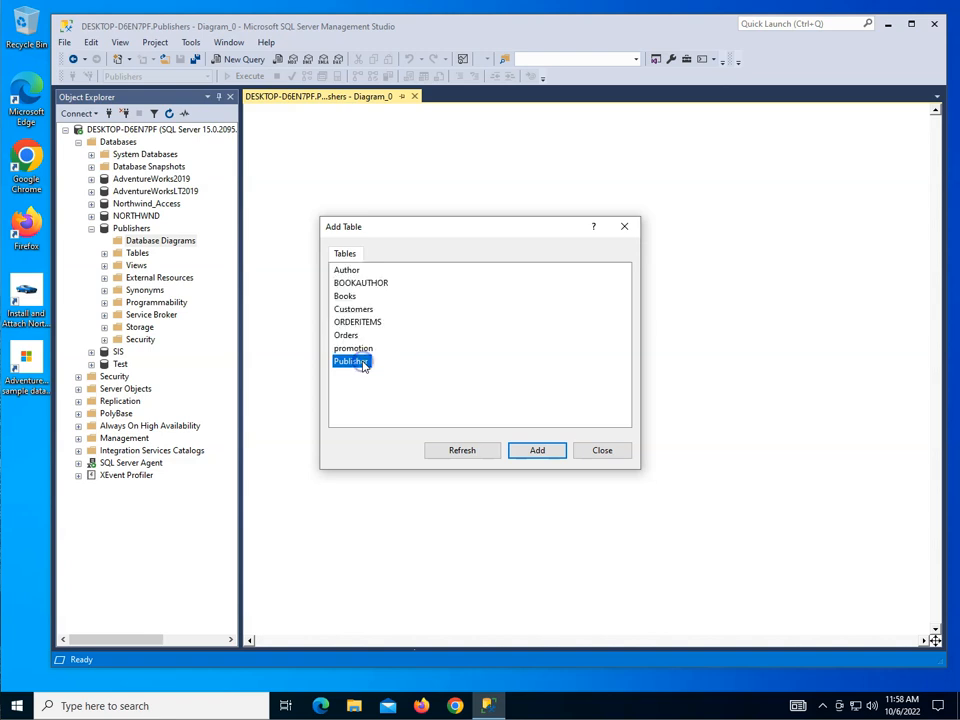
left_click(352, 274, "shift")
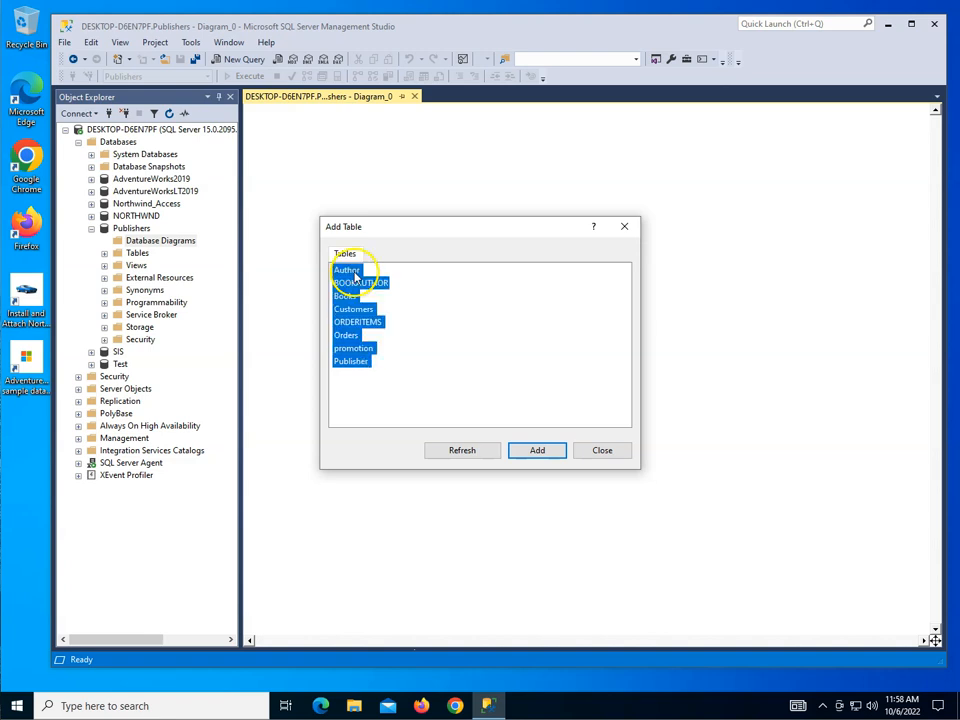
left_click(539, 451)
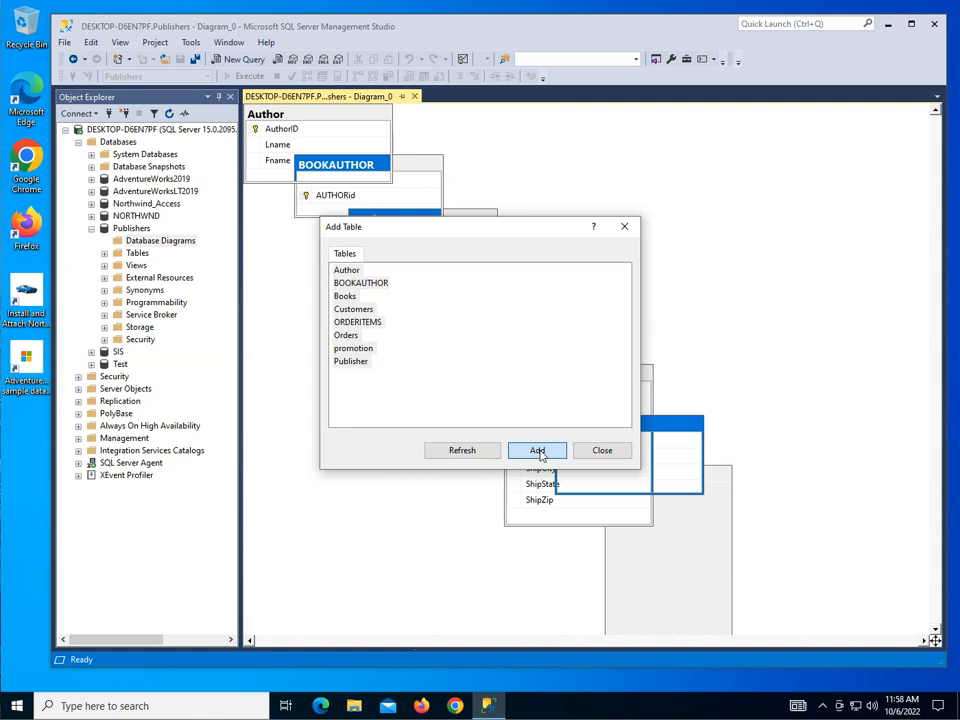
left_click(601, 451)
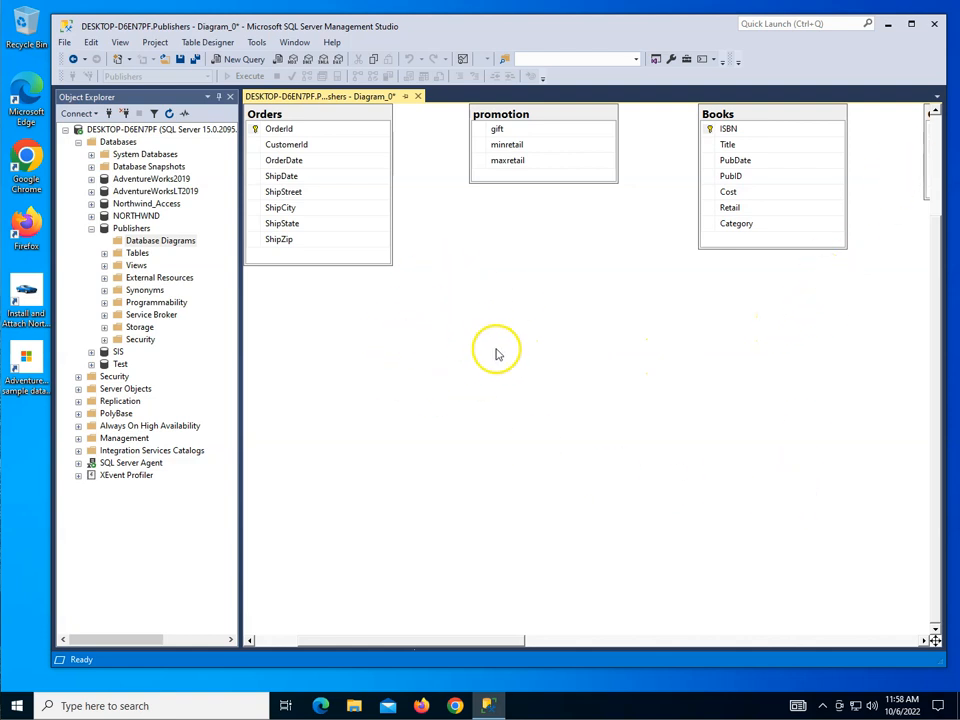
Step: Move the Books, Orders and promotion tables close together in the diagram, with promotion below the other two
left_click_drag(774, 118, 502, 308)
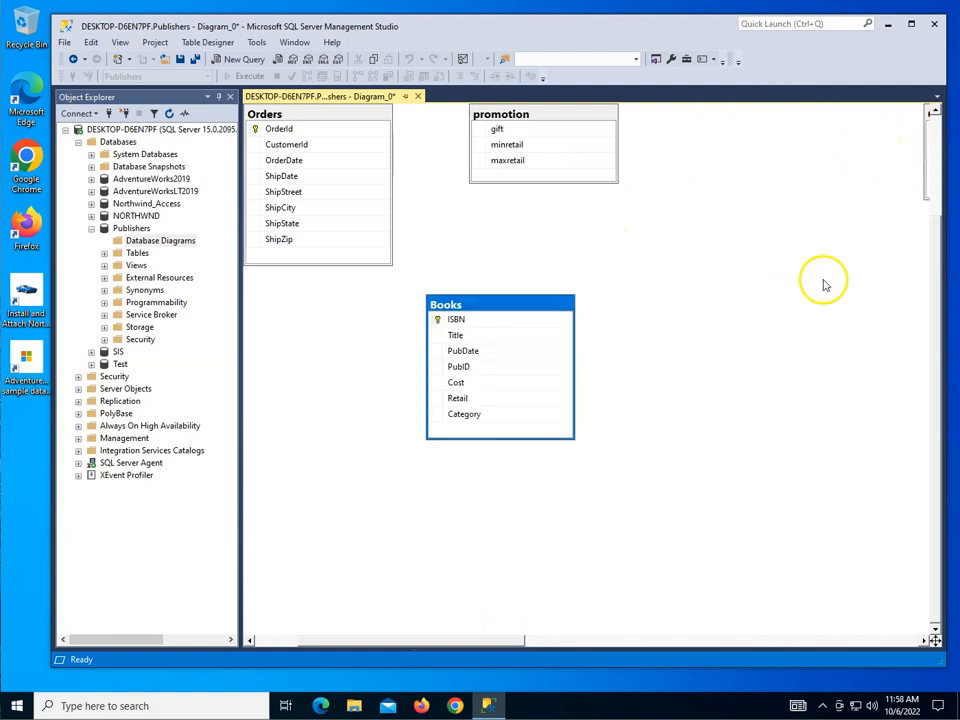
left_click_drag(497, 637, 712, 611)
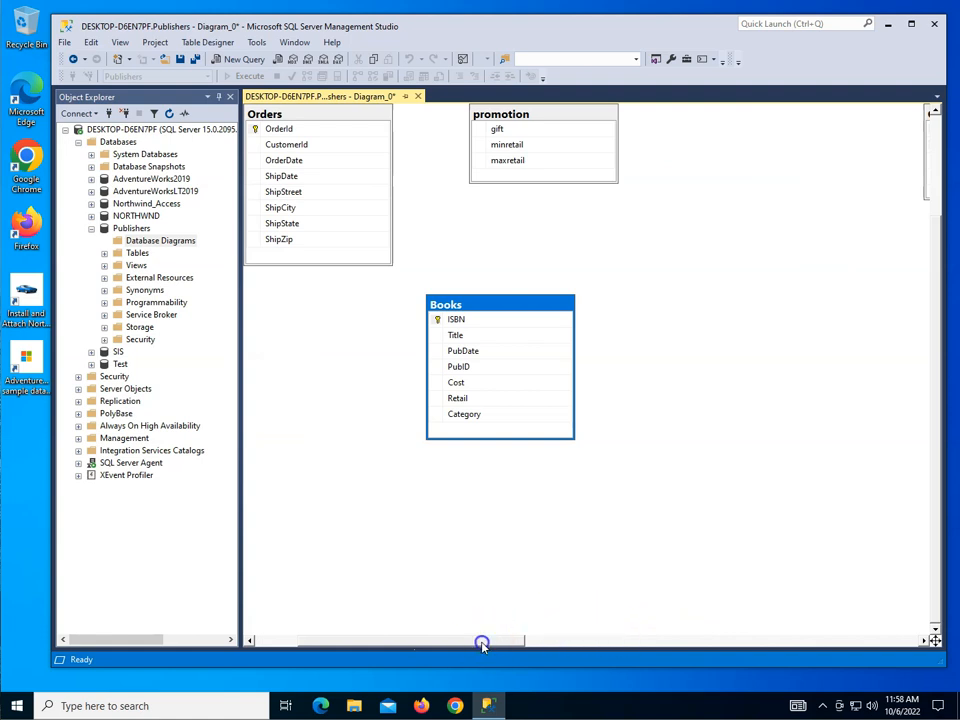
left_click_drag(482, 641, 405, 637)
left_click_drag(446, 116, 289, 246)
left_click_drag(673, 120, 343, 446)
left_click_drag(620, 304, 396, 159)
Step: Move the ORDERITEMS and Publisher tables nearer to the Books table, with Publisher above ORDERITEMS
left_click_drag(484, 636, 668, 627)
left_click_drag(561, 111, 285, 272)
left_click_drag(772, 112, 331, 151)
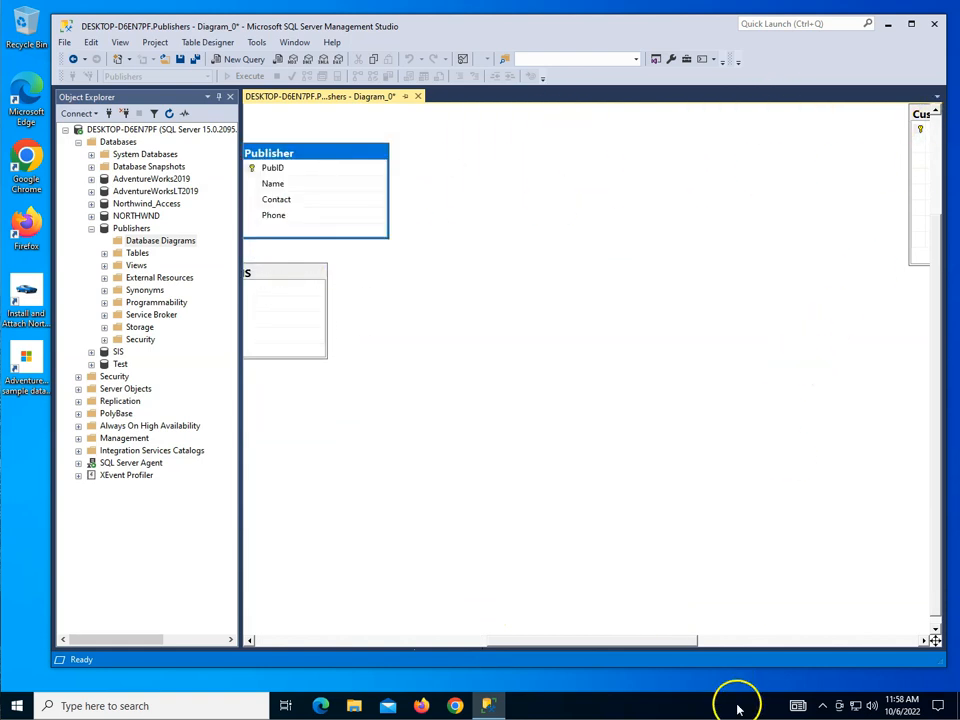
Step: Bring the distant Customers table over to the other tables, placing it above Books and Orders
left_click_drag(686, 639, 837, 624)
left_click_drag(501, 114, 227, 288)
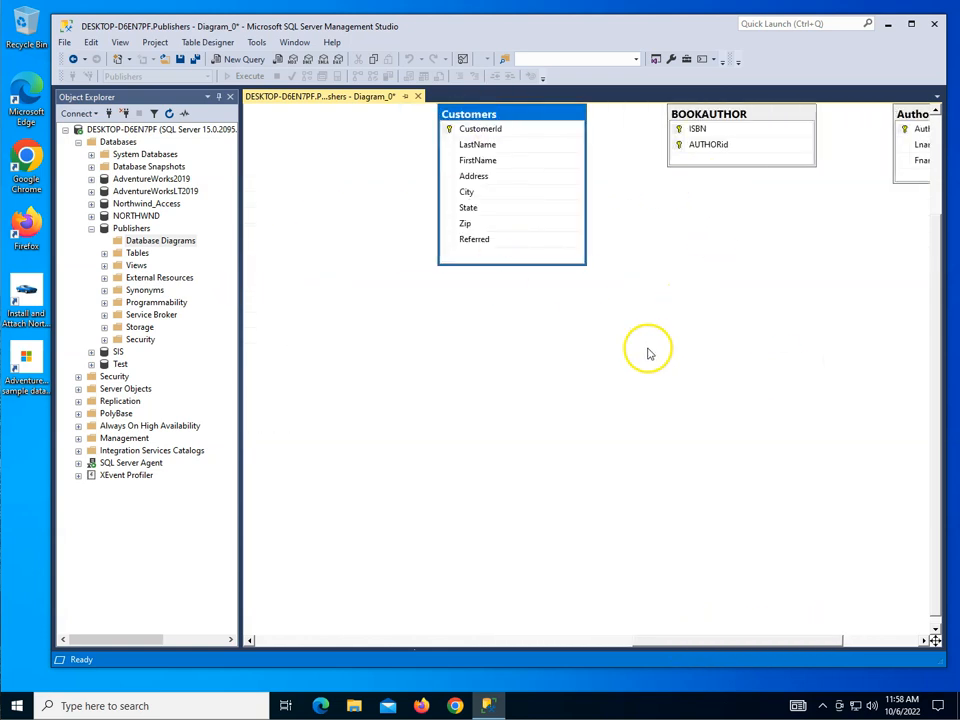
left_click(305, 643)
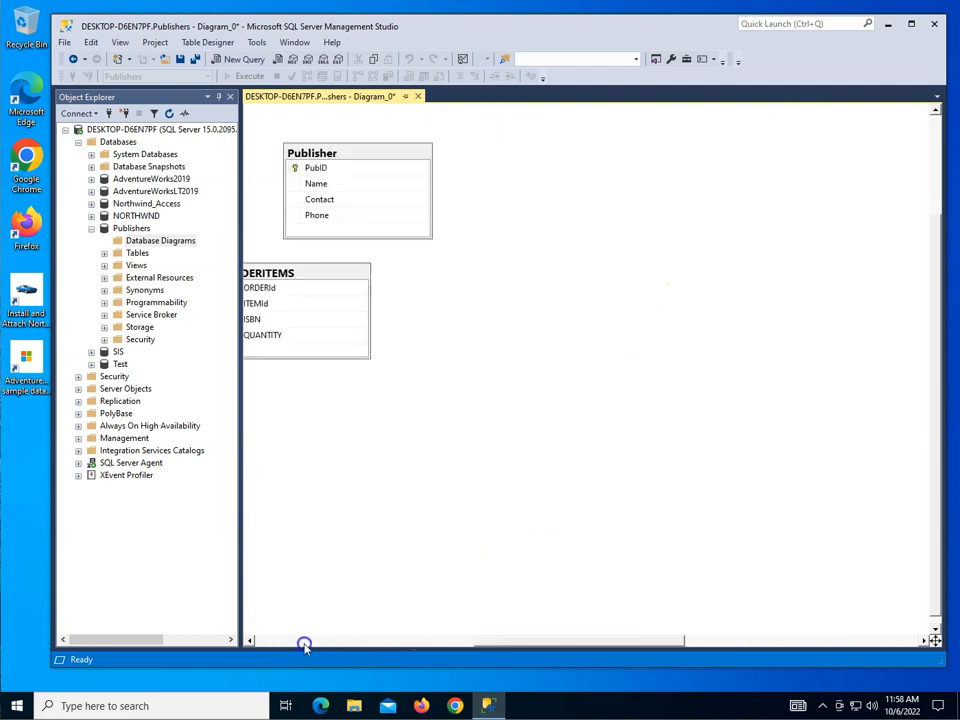
left_click(305, 644)
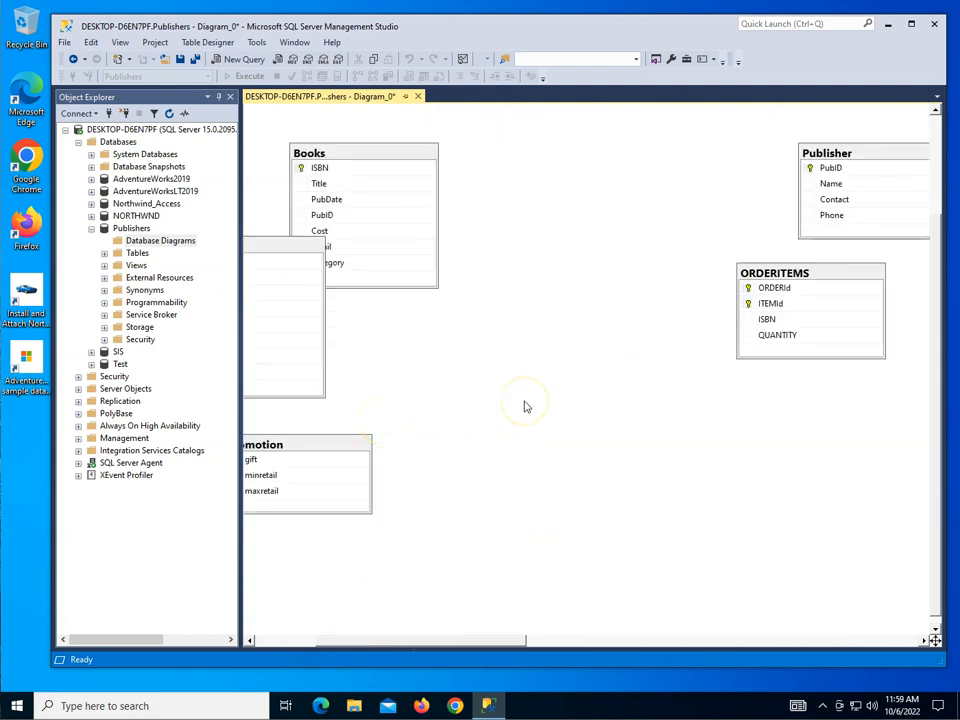
scroll(526, 406, "up", 1, "ctrl")
scroll(526, 406, "down", 3, "ctrl")
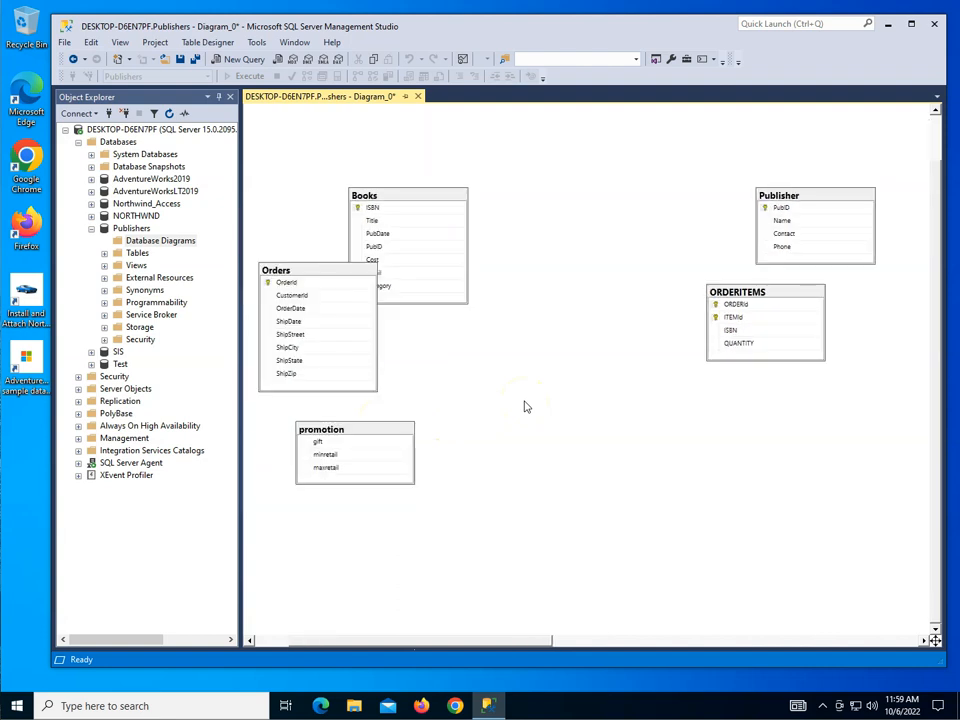
scroll(526, 406, "down", 2, "ctrl")
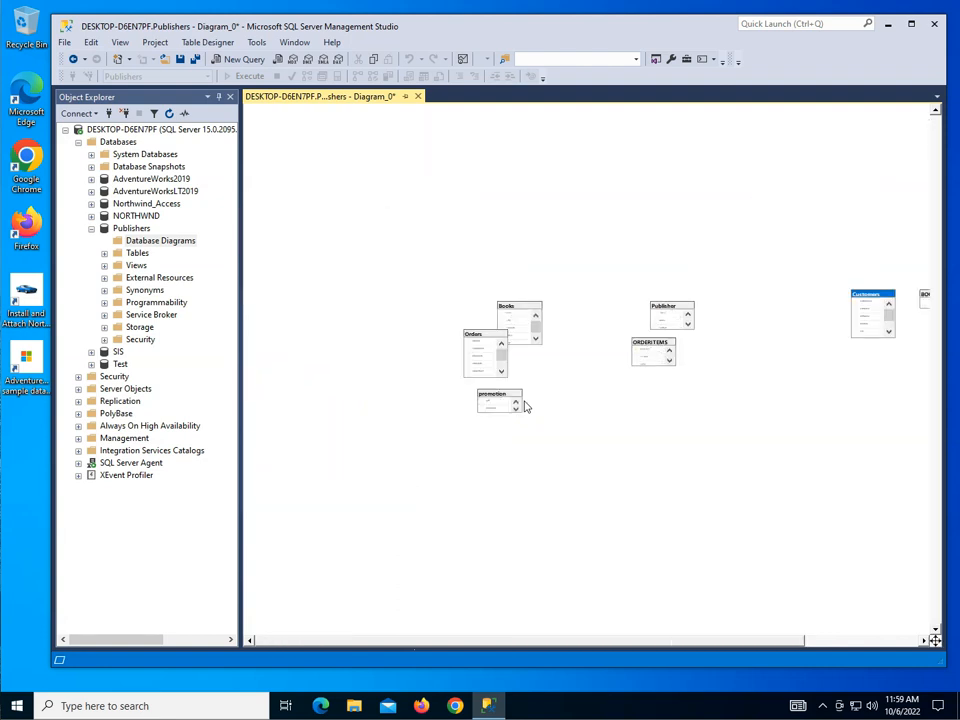
left_click_drag(879, 300, 453, 197)
Step: Move the BOOKAUTHOR table above Books and place the Author table above BOOKAUTHOR
left_click_drag(924, 297, 540, 249)
left_click_drag(797, 640, 897, 636)
left_click(881, 300)
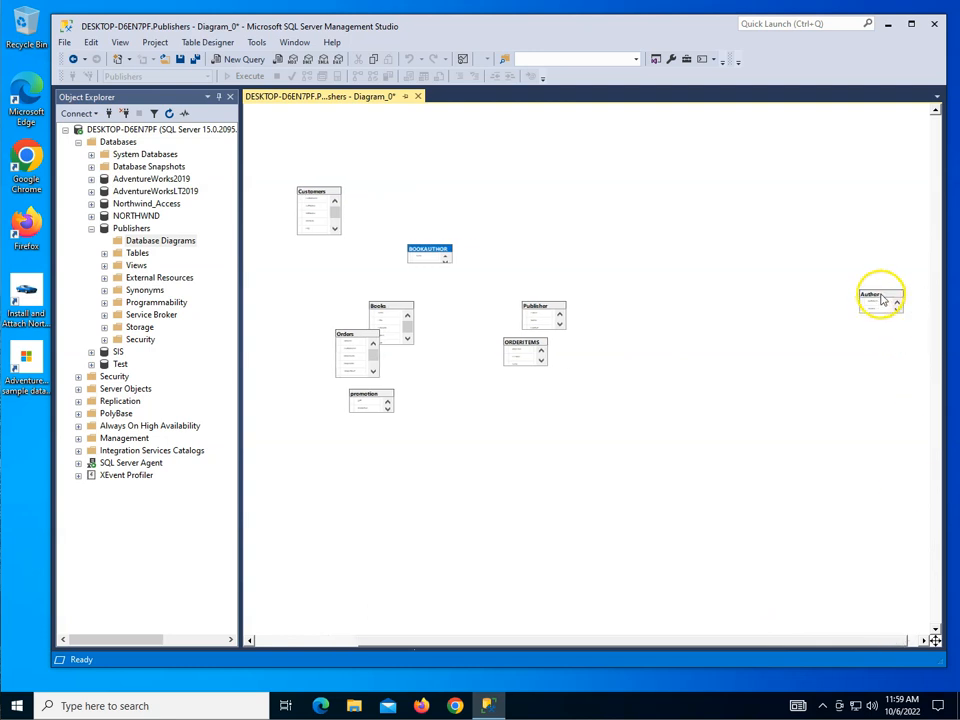
left_click_drag(433, 192, 432, 191)
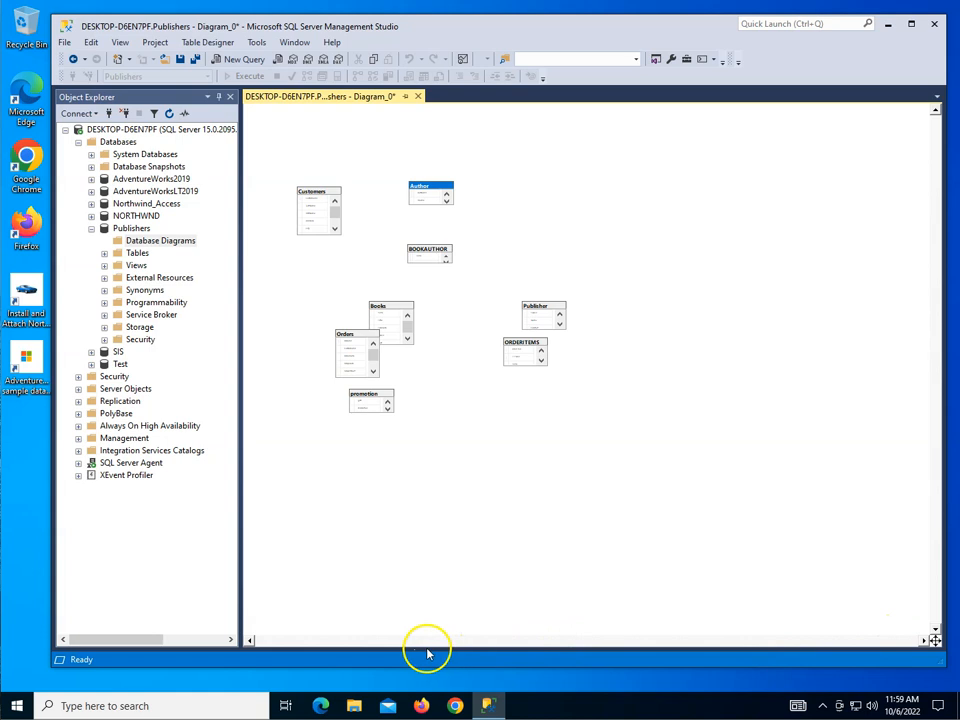
left_click(574, 467)
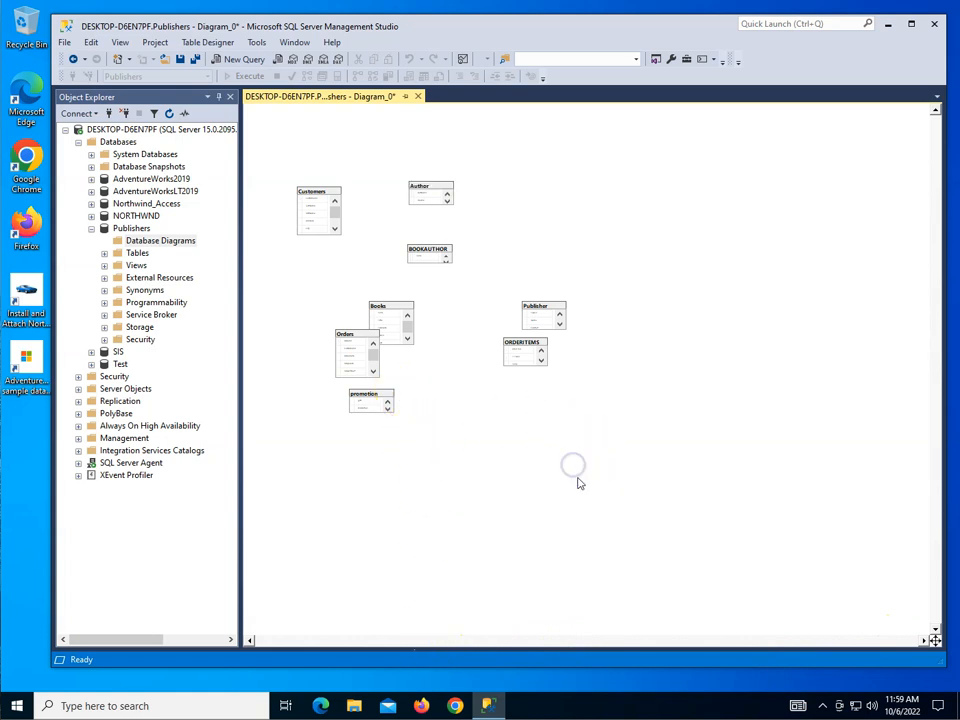
Step: Move the Publisher table beside Books on its Orders side and place ORDERITEMS beside promotion
scroll(437, 503, "up", 2, "ctrl")
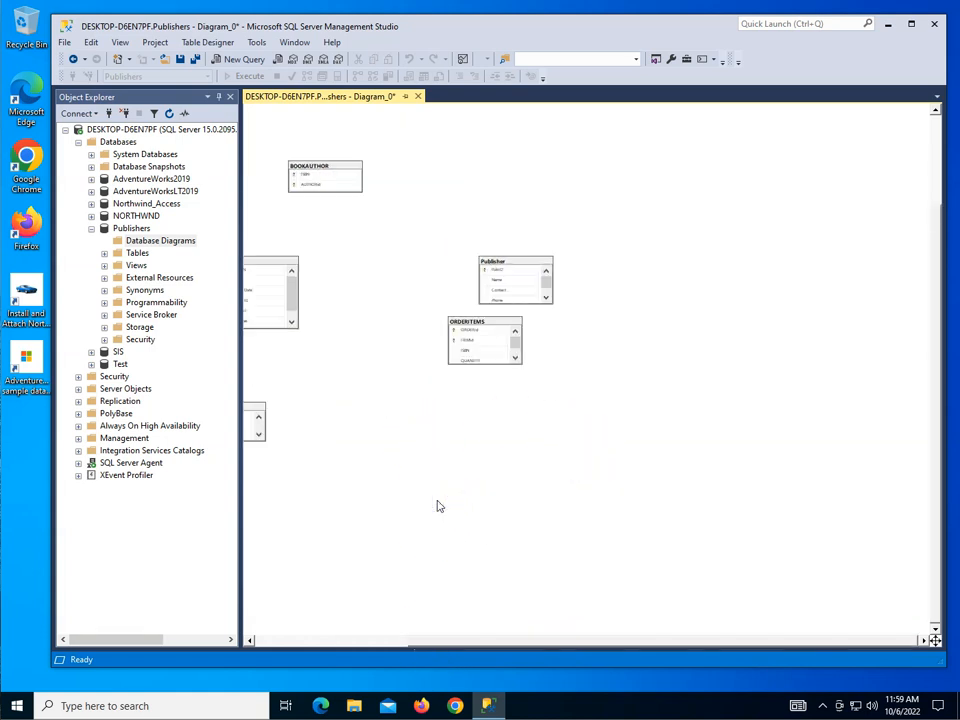
left_click(270, 642)
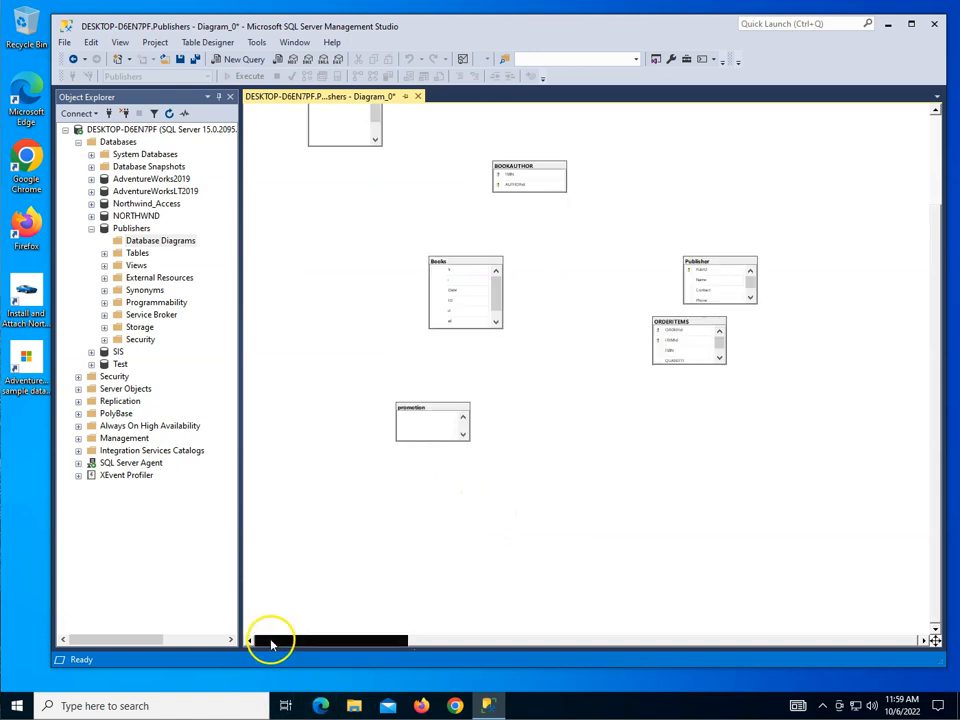
scroll(420, 563, "up", 2, "ctrl")
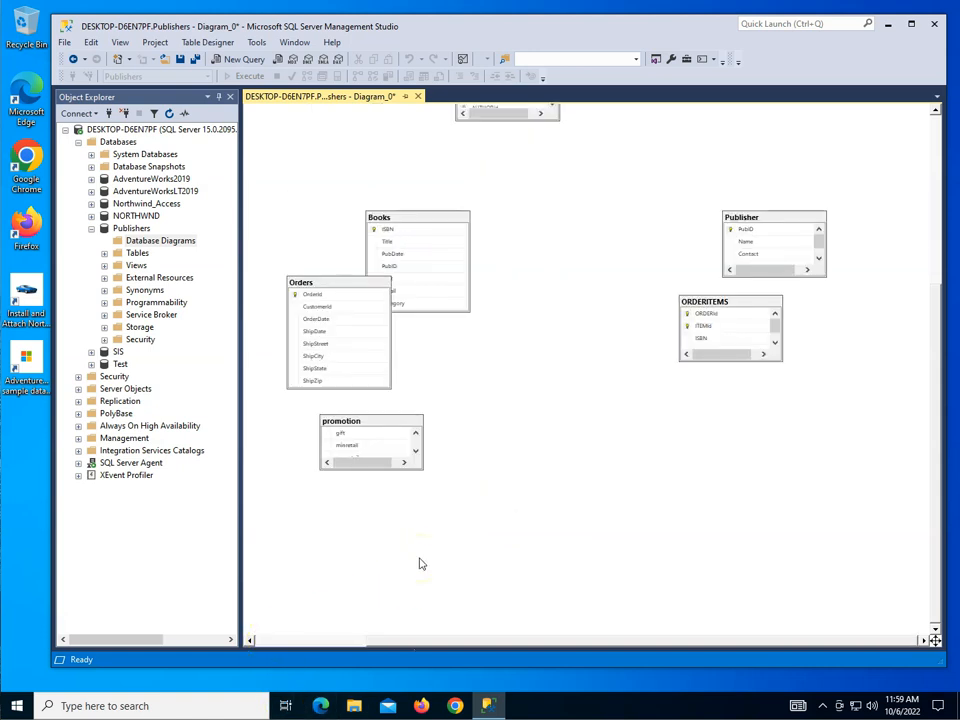
left_click(328, 641)
left_click(878, 216)
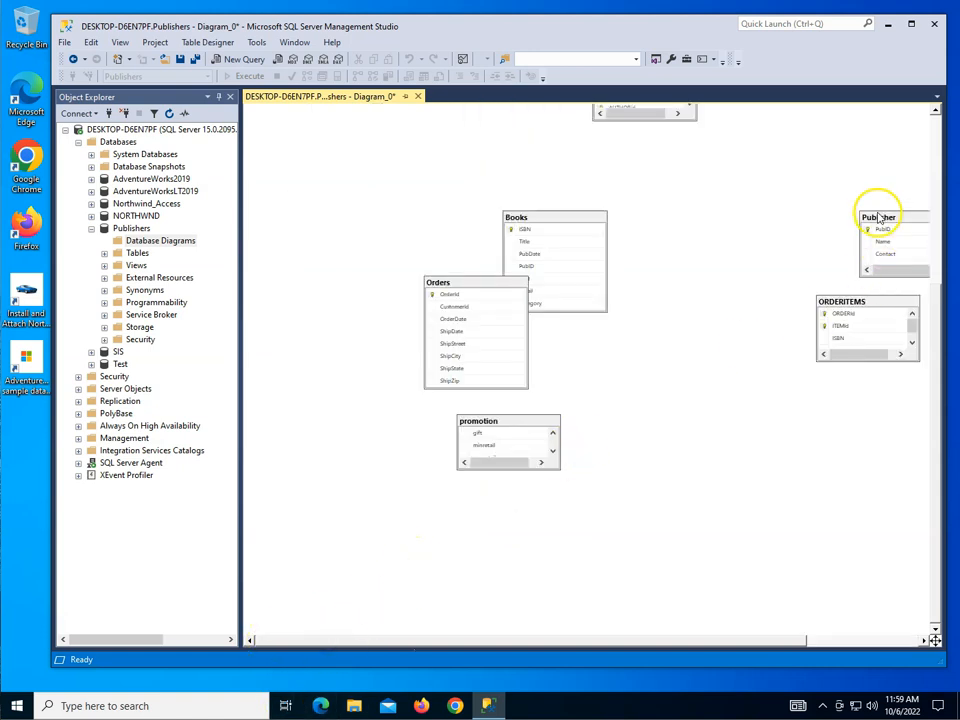
left_click_drag(549, 222, 360, 210)
left_click_drag(891, 302, 407, 430)
Step: Arrange Customers, Author and BOOKAUTHOR in a row across the top of the diagram and make the BOOKAUTHOR table taller
scroll(527, 381, "up", 5)
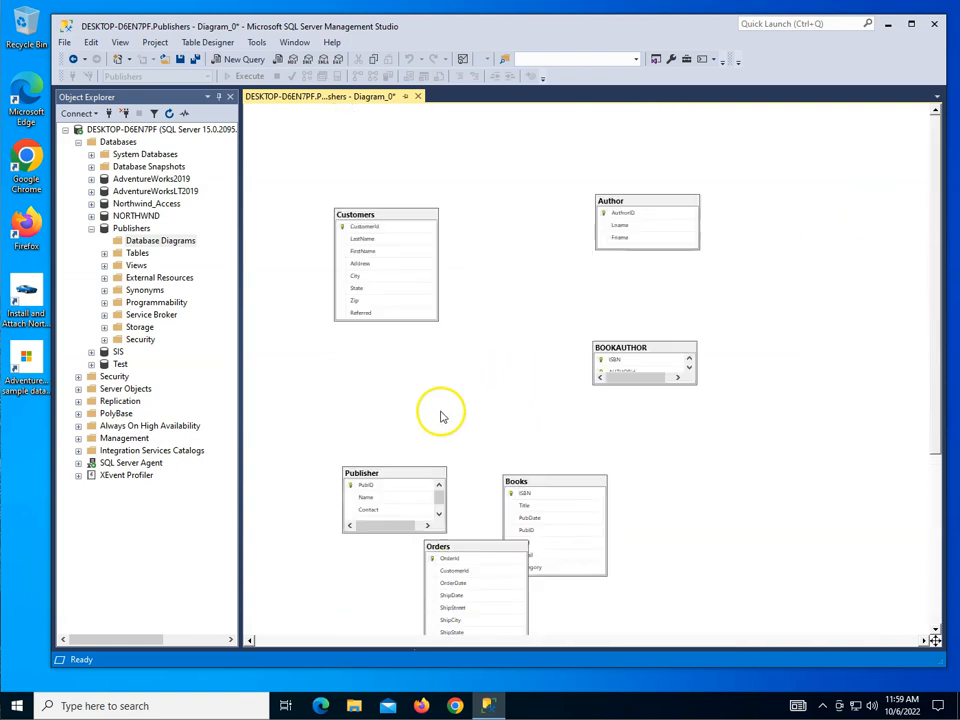
left_click_drag(388, 212, 317, 137)
left_click(660, 200)
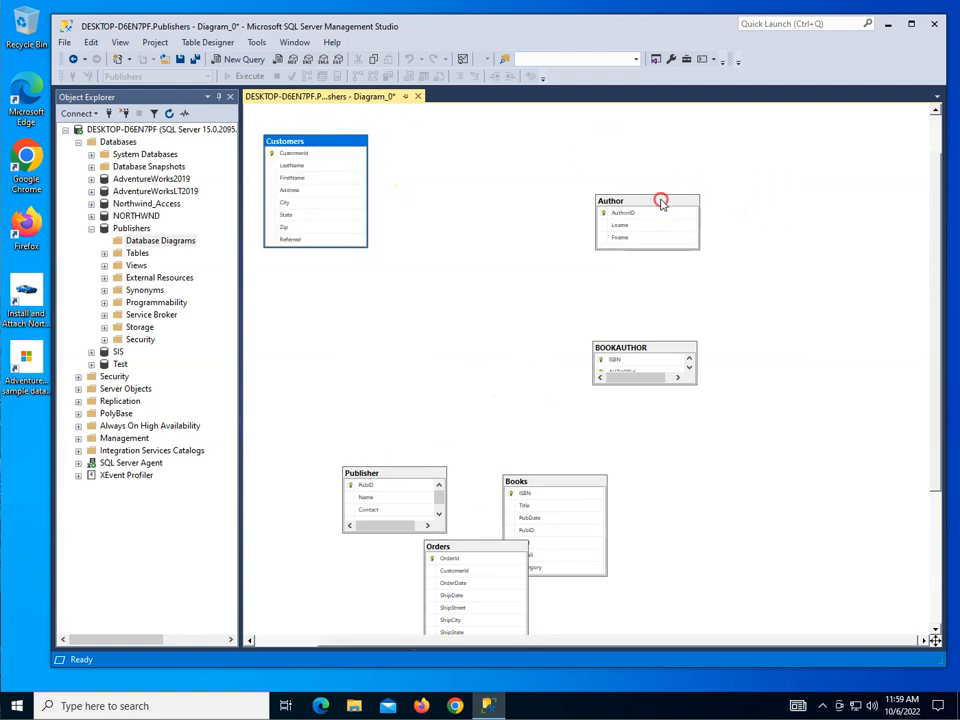
right_click(489, 145)
left_click(750, 214)
left_click_drag(692, 205, 515, 153)
left_click_drag(646, 349, 610, 166)
left_click(610, 201)
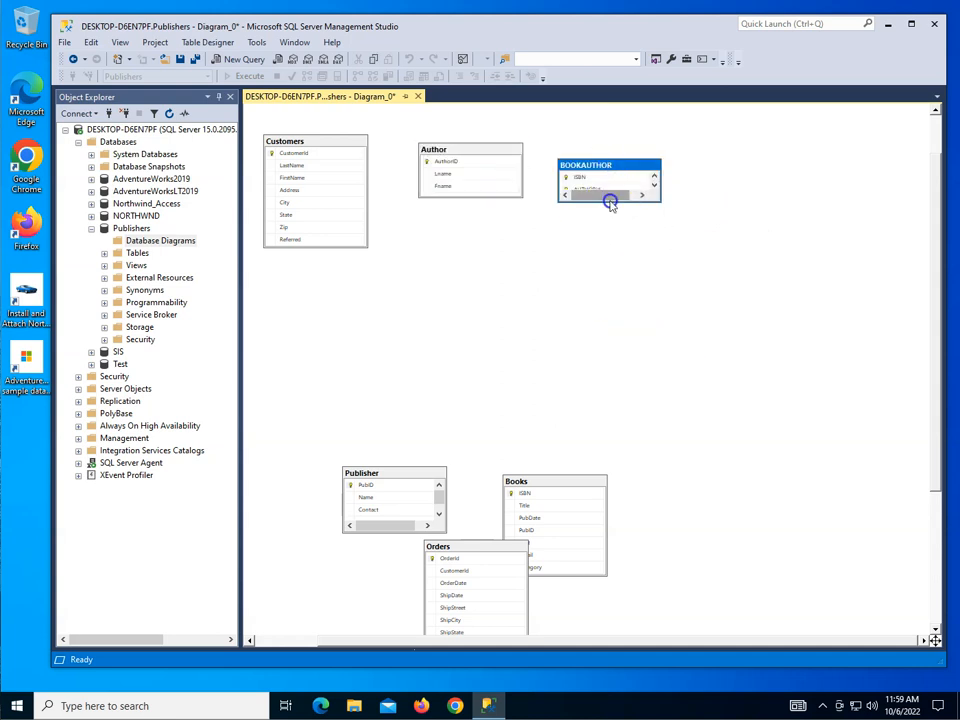
left_click_drag(608, 202, 619, 268)
Step: Arrange Publisher, Orders and Books in a second row beneath Customers, Author and BOOKAUTHOR
left_click_drag(575, 483, 627, 296)
left_click_drag(422, 476, 330, 302)
left_click_drag(482, 549, 453, 325)
Step: Form a third row of tables by moving ORDERITEMS below Publisher and promotion between Orders and Books
scroll(541, 443, "down", 5)
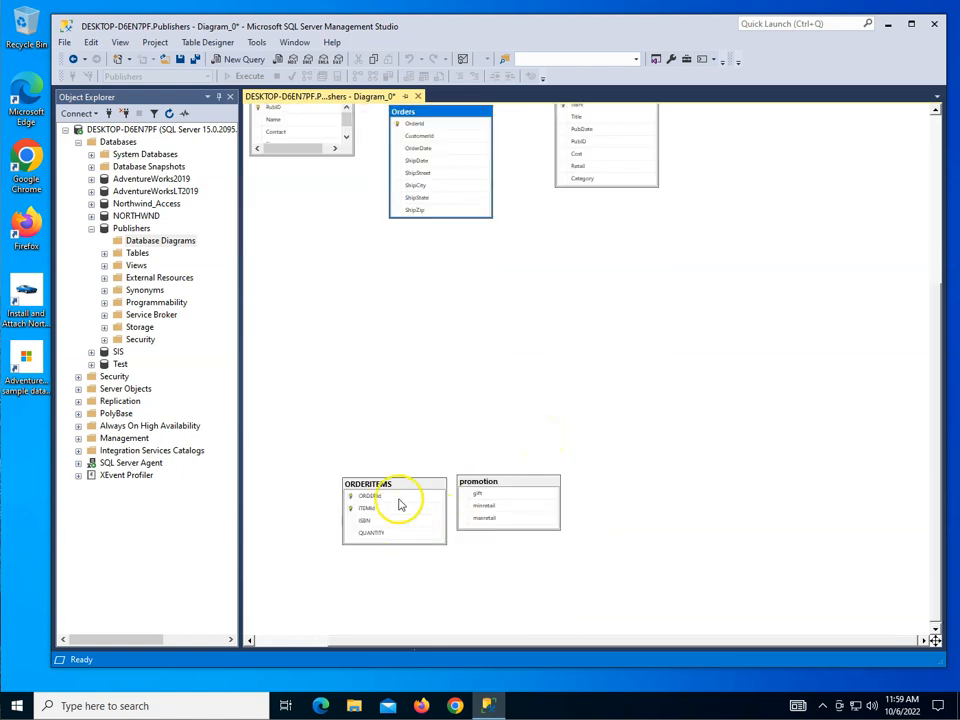
left_click_drag(398, 487, 324, 264)
left_click_drag(520, 477, 568, 242)
Step: Move the ORDERITEMS table up, closer beneath Publisher, so the whole diagram fits in view
scroll(568, 242, "up", 6)
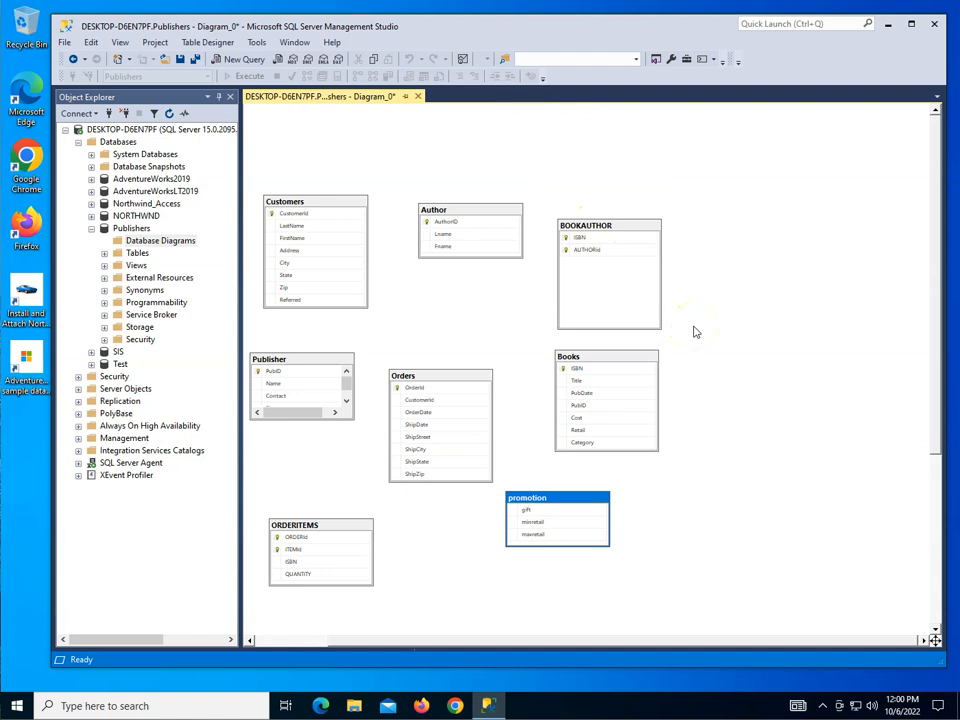
scroll(696, 332, "up", 2)
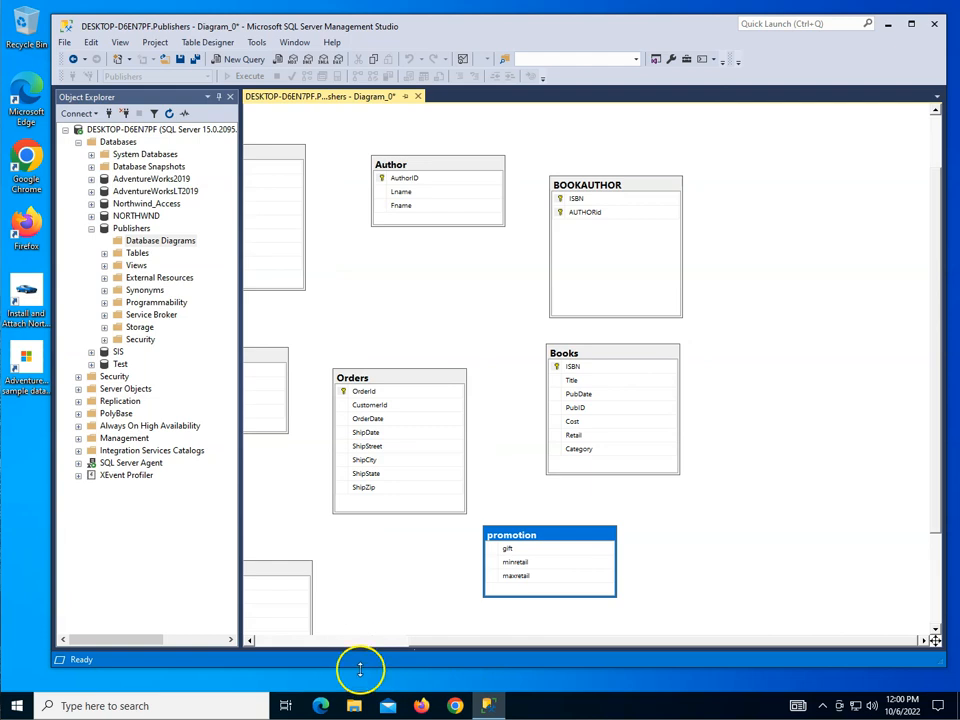
left_click(335, 638)
left_click_drag(441, 584, 399, 493)
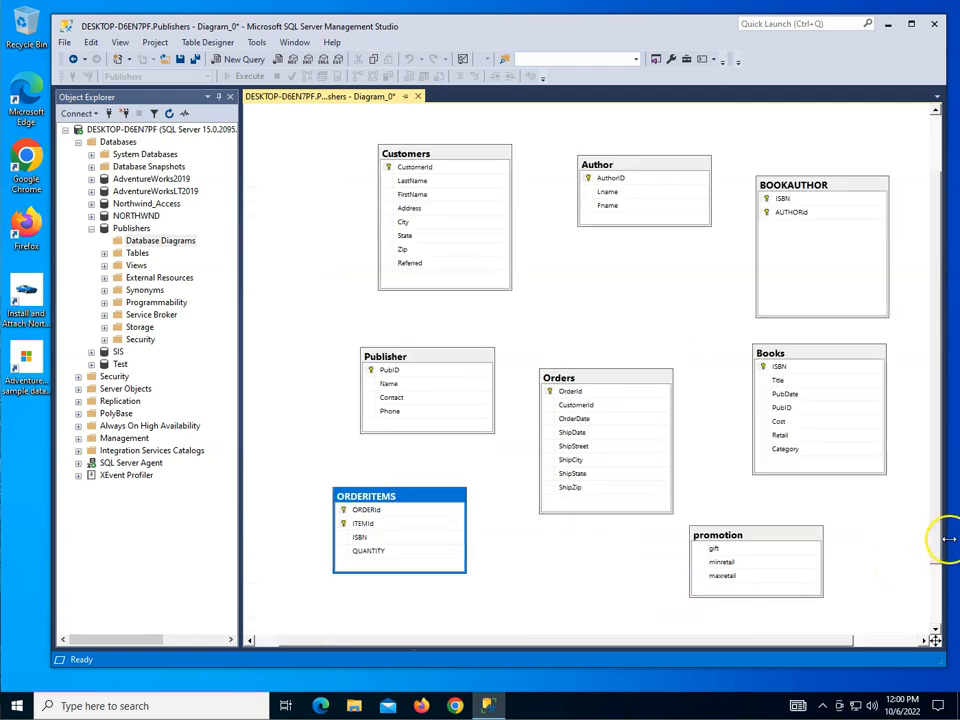
left_click(935, 614)
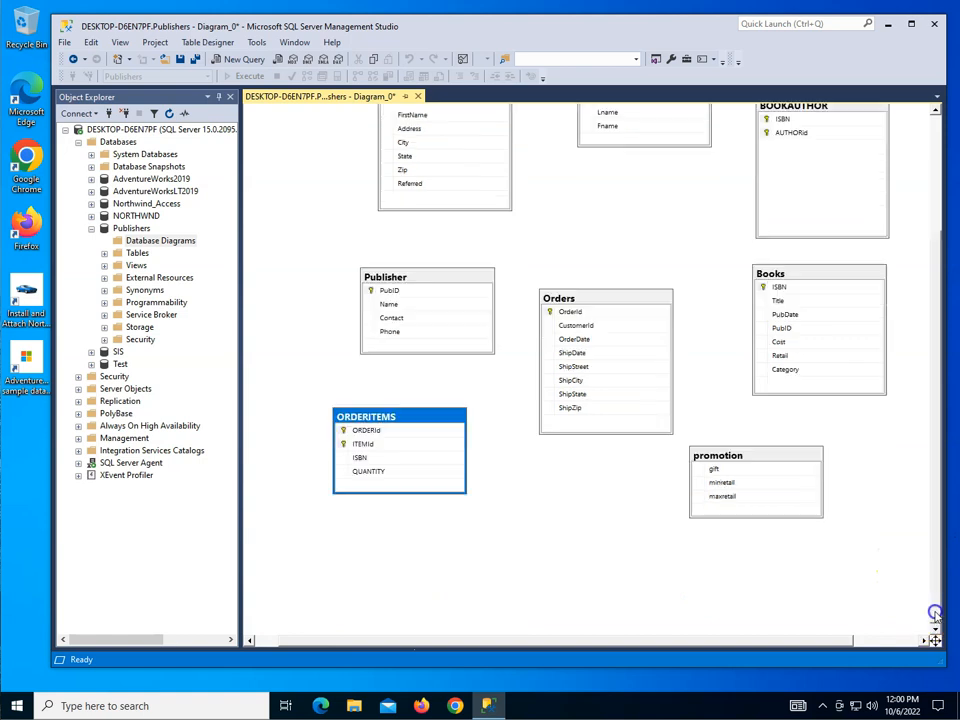
scroll(930, 440, "up", 3)
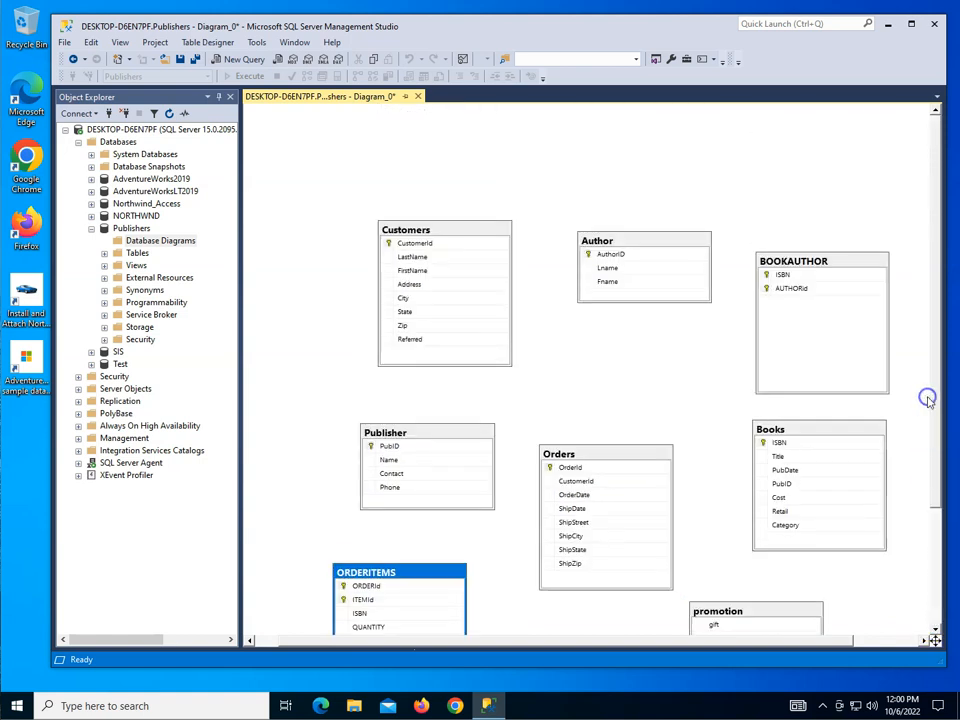
scroll(593, 311, "down", 1)
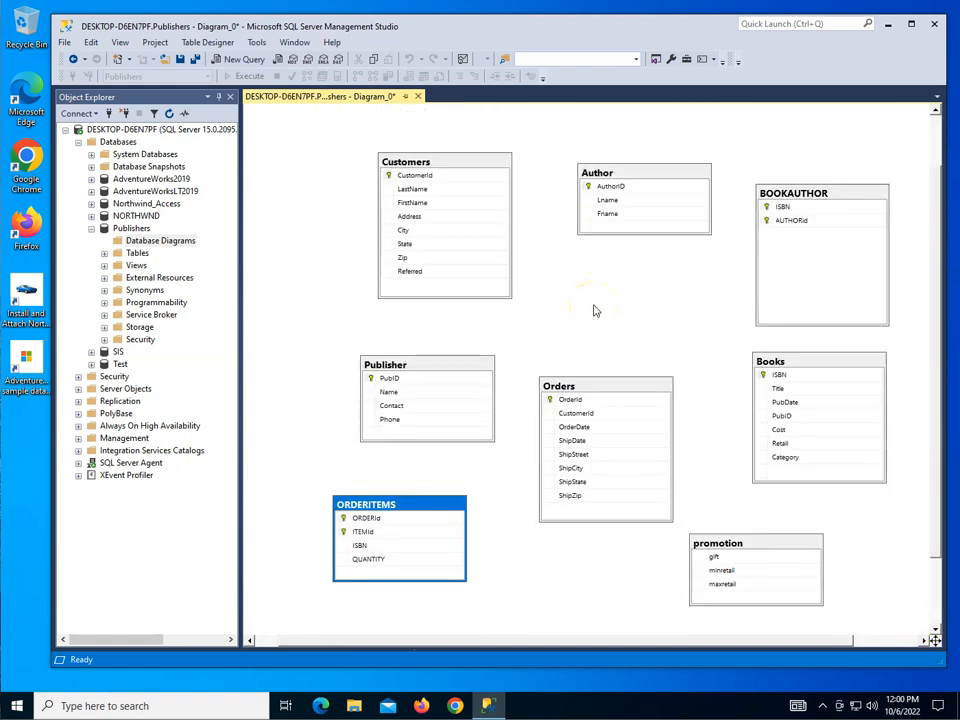
Step: Shift the Customers, Author and BOOKAUTHOR tables up and to the left, keeping them in a row across the top of the diagram
left_click(472, 170)
left_click_drag(467, 163, 397, 153)
left_click_drag(668, 174, 584, 150)
left_click_drag(792, 189, 723, 147)
Step: Shift the Publisher, Orders and Books tables up and to the left to tighten the diagram's second row
left_click_drag(439, 363, 380, 343)
left_click_drag(595, 384, 555, 314)
left_click(810, 366)
left_click_drag(810, 366, 741, 334)
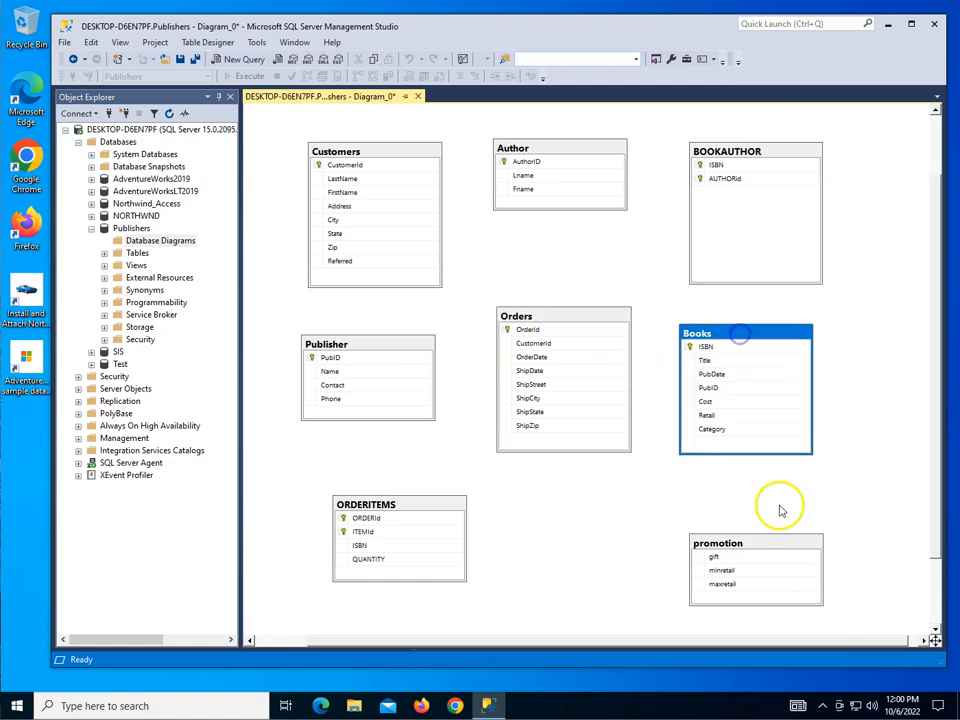
Step: Move promotion up and left and ORDERITEMS to the right so both sit centred beneath the second row of tables
left_click(725, 540)
left_click_drag(720, 522, 640, 495)
left_click(418, 508)
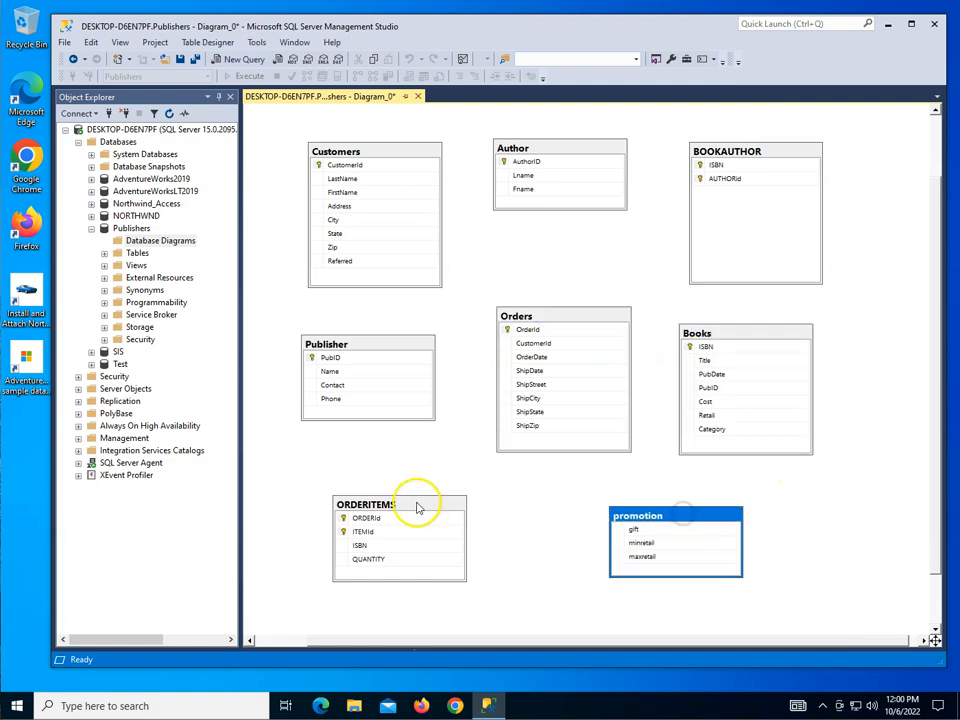
left_click_drag(418, 508, 472, 505)
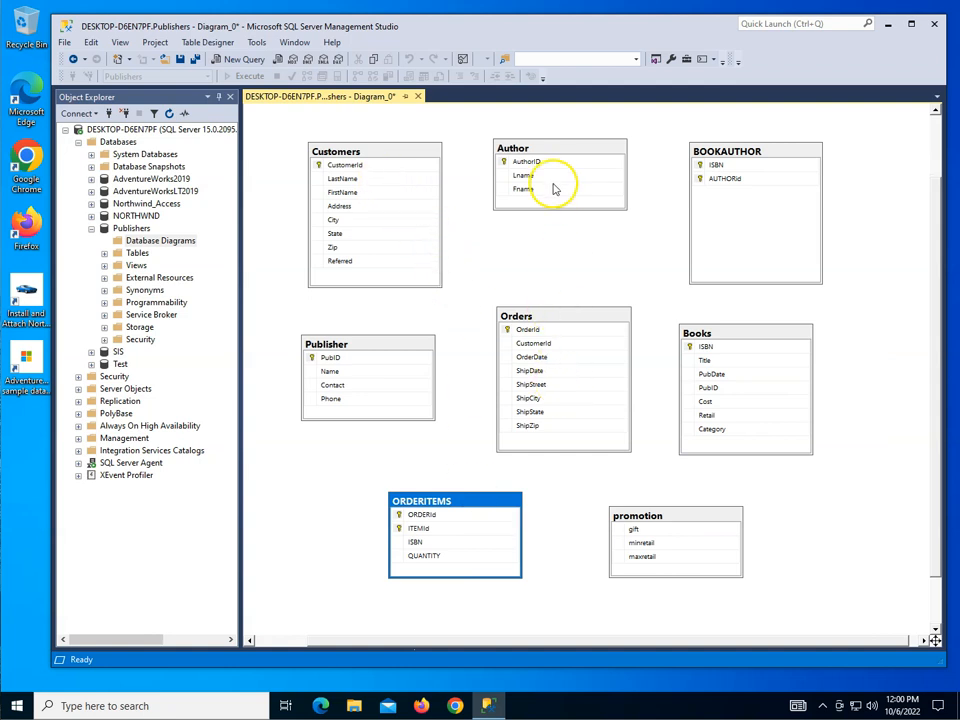
Step: Swap the Author and Orders tables so that Orders sits beside Customers and Author sits beside Publisher
mouse_move(548, 152)
left_mouse_down()
mouse_move(482, 219)
mouse_move(456, 279)
left_mouse_up()
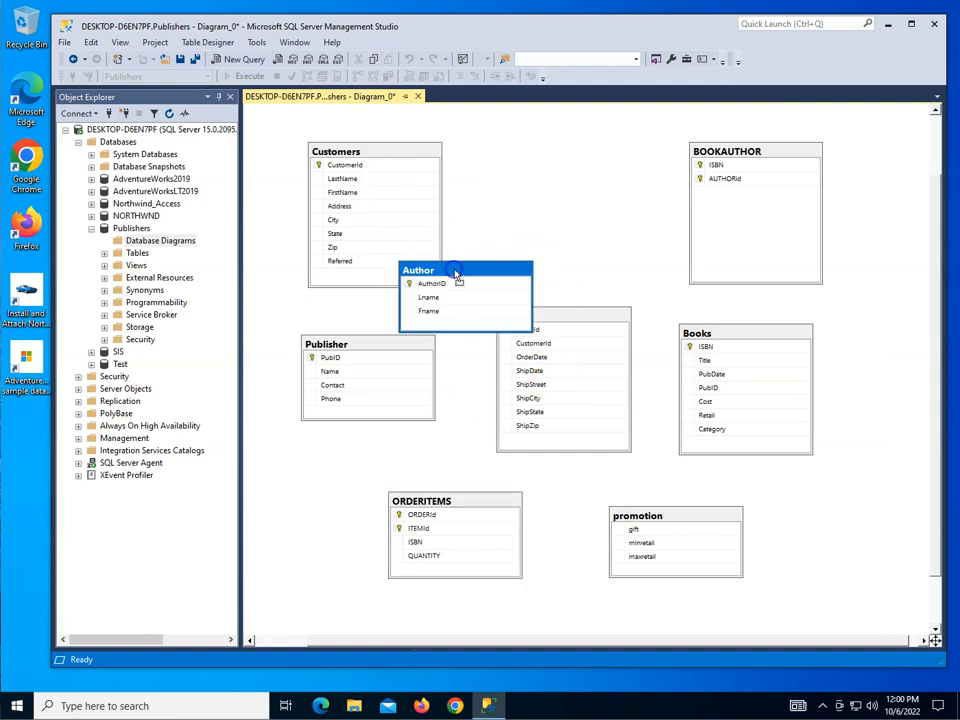
left_click(572, 315)
left_click_drag(591, 163, 583, 171)
left_click_drag(482, 268, 572, 393)
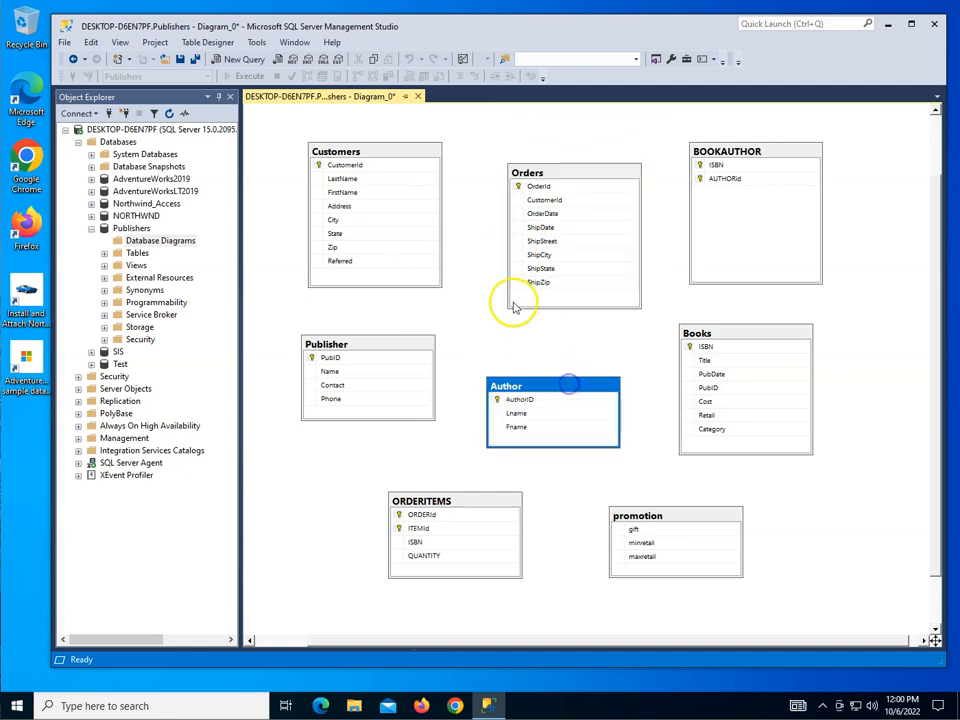
Step: Create a foreign key relationship from the CustomerId primary key in Customers to CustomerId in Orders, keeping the default settings
left_click(316, 168)
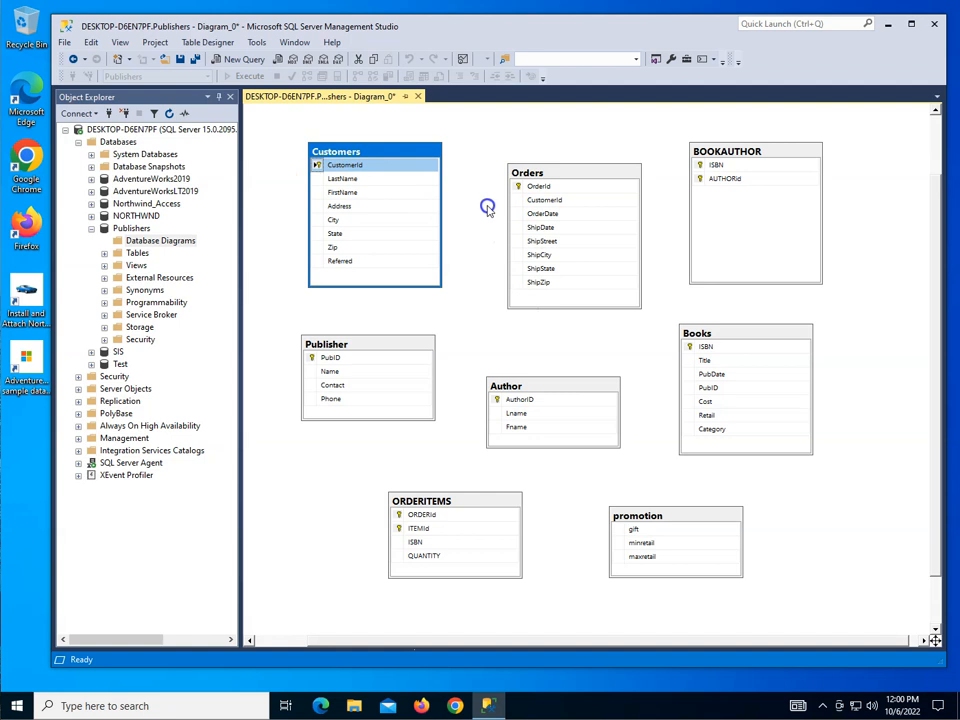
left_click_drag(321, 164, 525, 206)
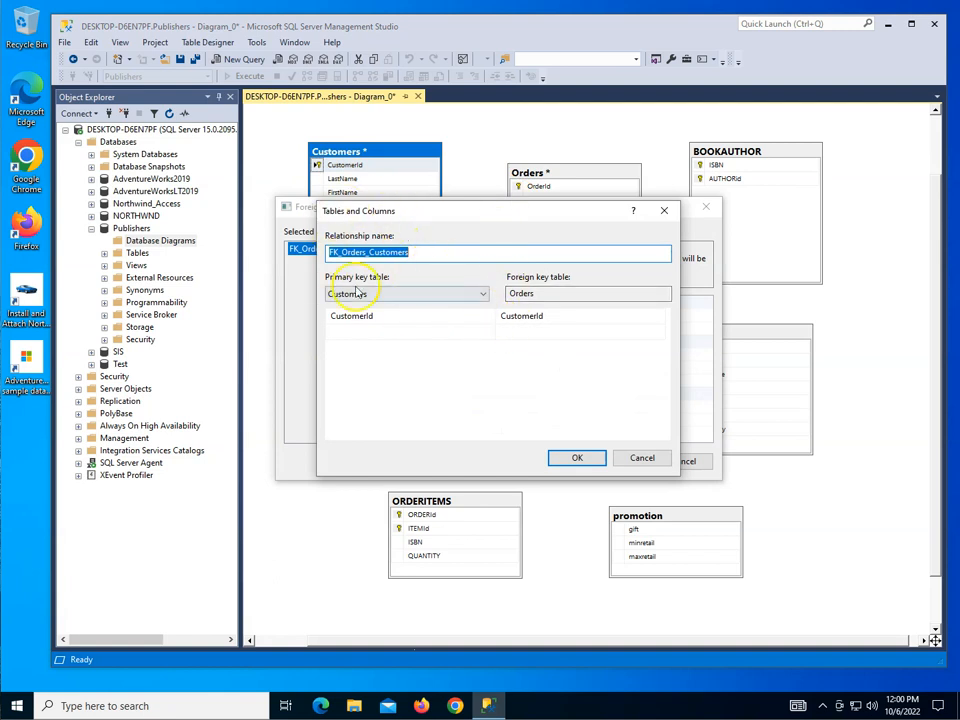
left_click(576, 457)
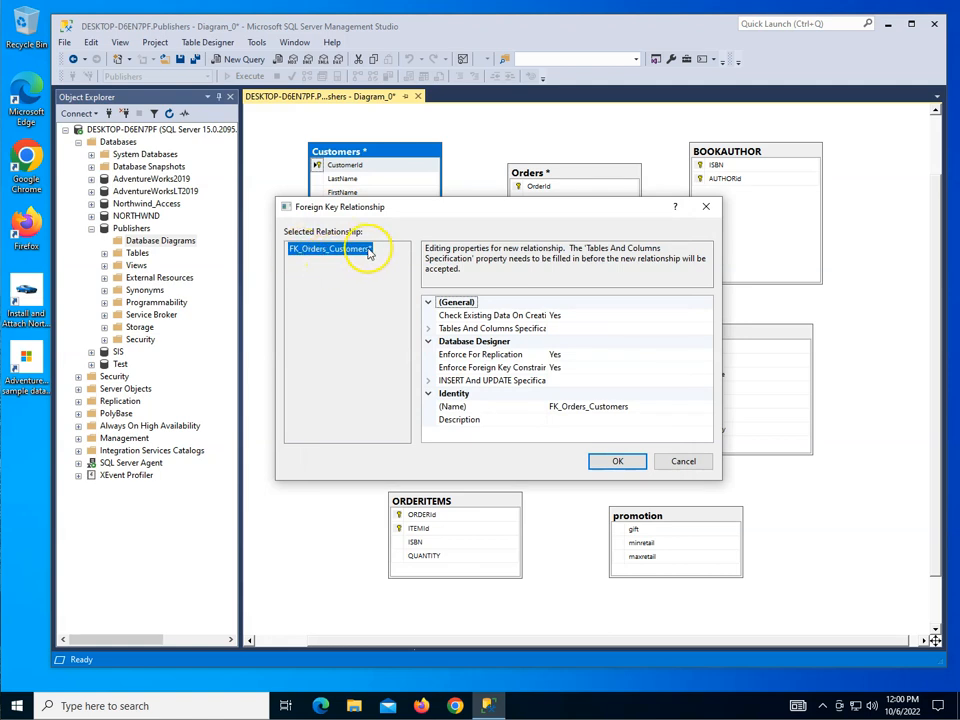
left_click(617, 461)
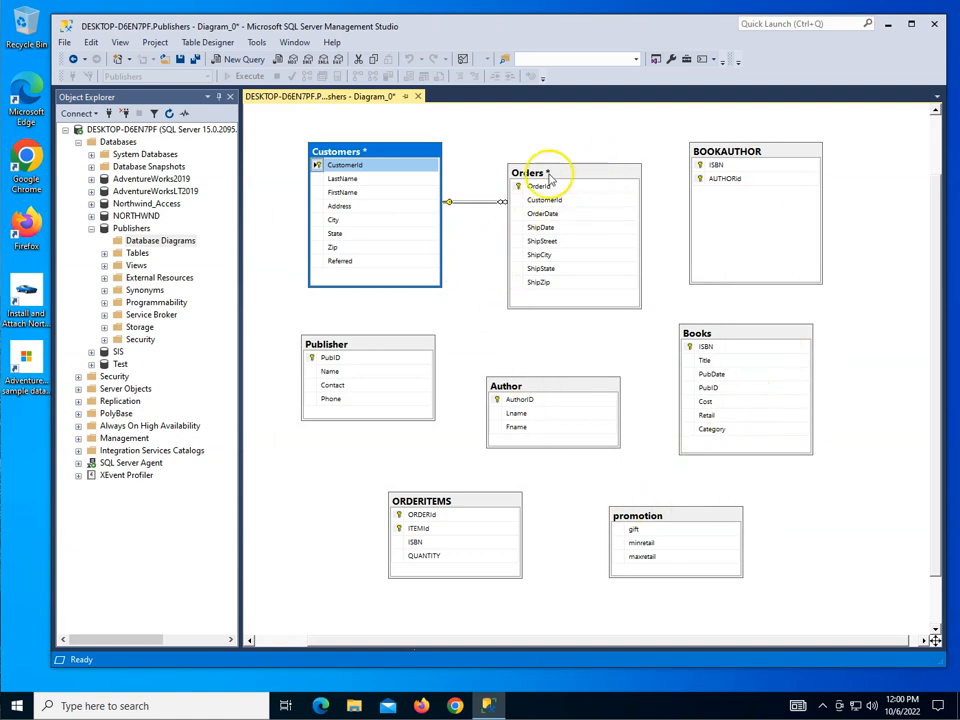
Step: Swap BOOKAUTHOR and ORDERITEMS, aligning Orders and ORDERITEMS with Customers along the top row and placing BOOKAUTHOR below Publisher
left_click(747, 152)
left_click_drag(747, 152, 362, 517)
left_click_drag(467, 505, 777, 165)
mouse_move(604, 174)
left_mouse_down()
mouse_move(605, 147)
mouse_move(601, 158)
left_mouse_up()
left_click_drag(745, 165, 792, 155)
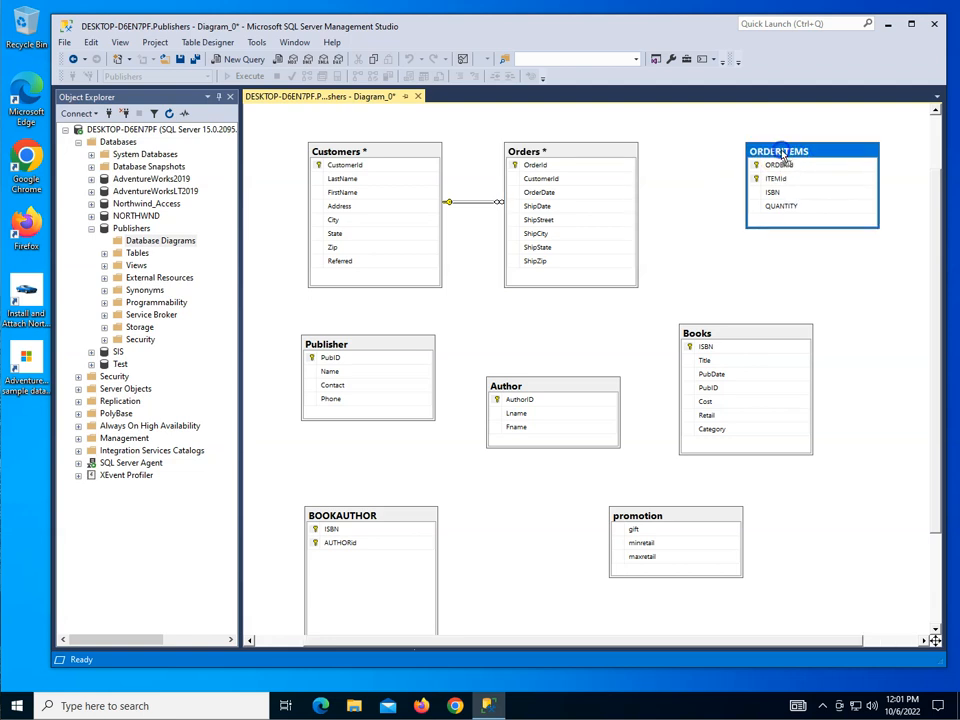
Step: Create a foreign key relationship from the OrderId primary key in Orders to ORDERId in ORDERITEMS, keeping the default settings
left_click(514, 166)
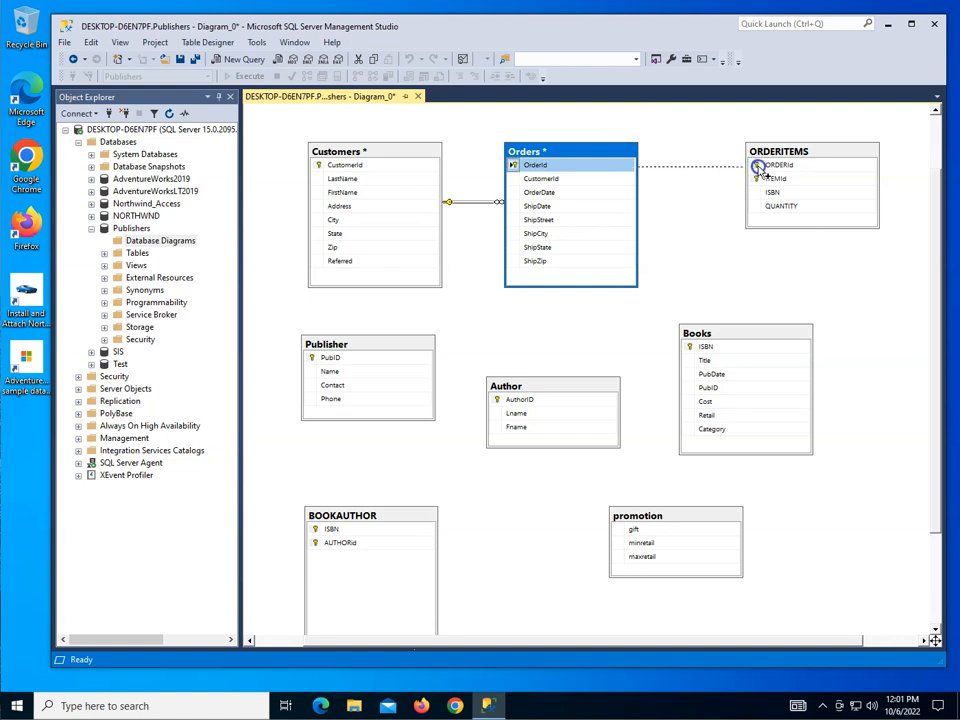
left_click_drag(757, 167, 756, 166)
left_click(579, 457)
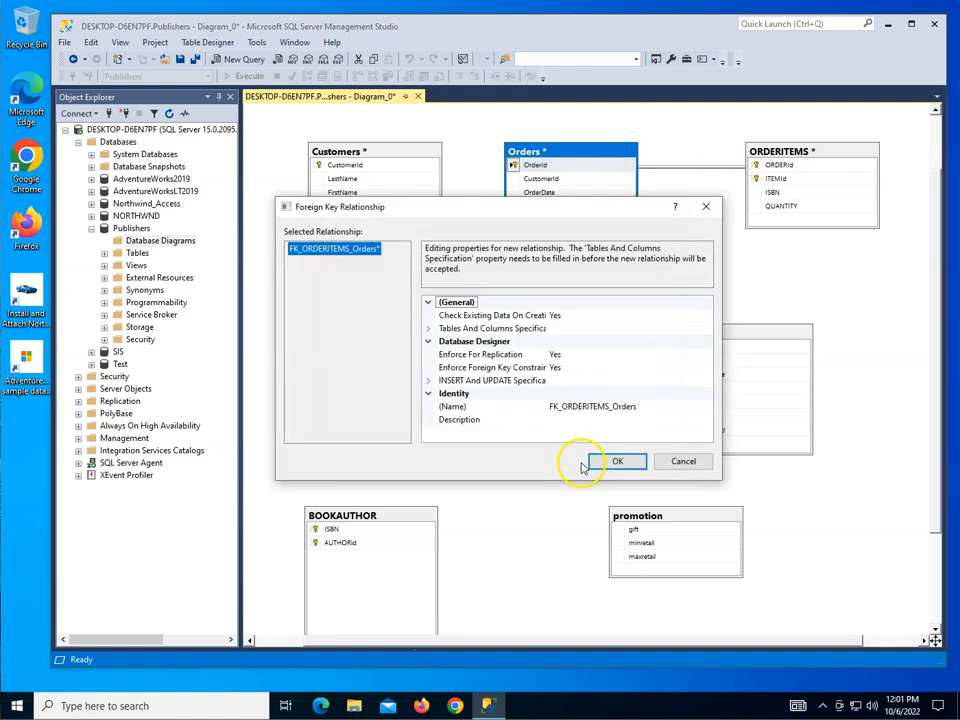
left_click(619, 461)
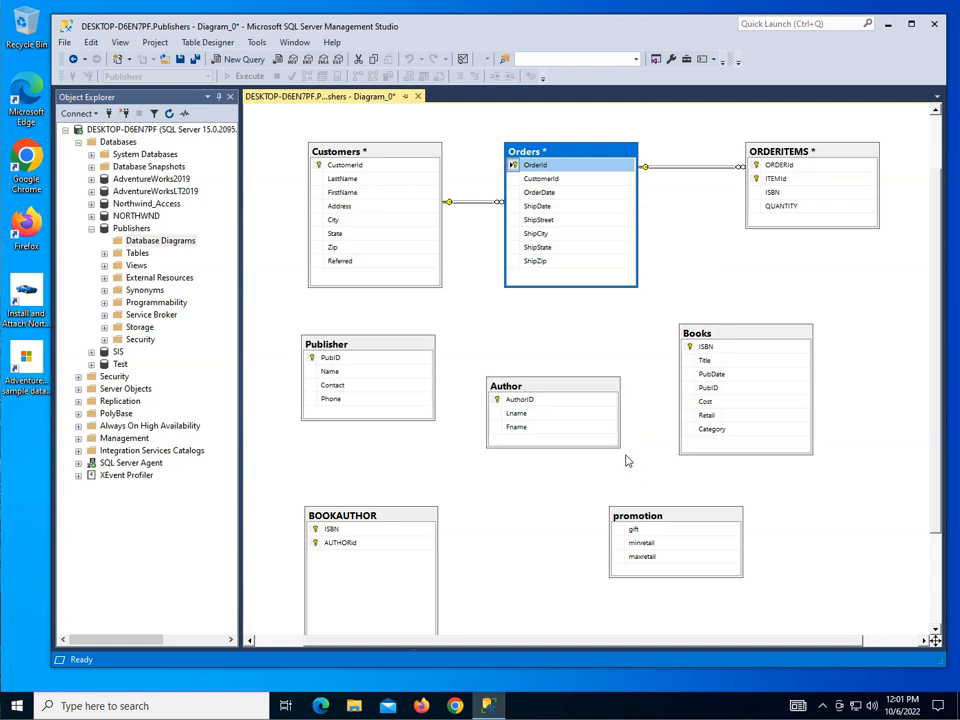
Step: Place Books directly beneath ORDERITEMS and create a foreign key relationship from the ISBN primary key in Books to ISBN in ORDERITEMS
left_click_drag(737, 333, 810, 297)
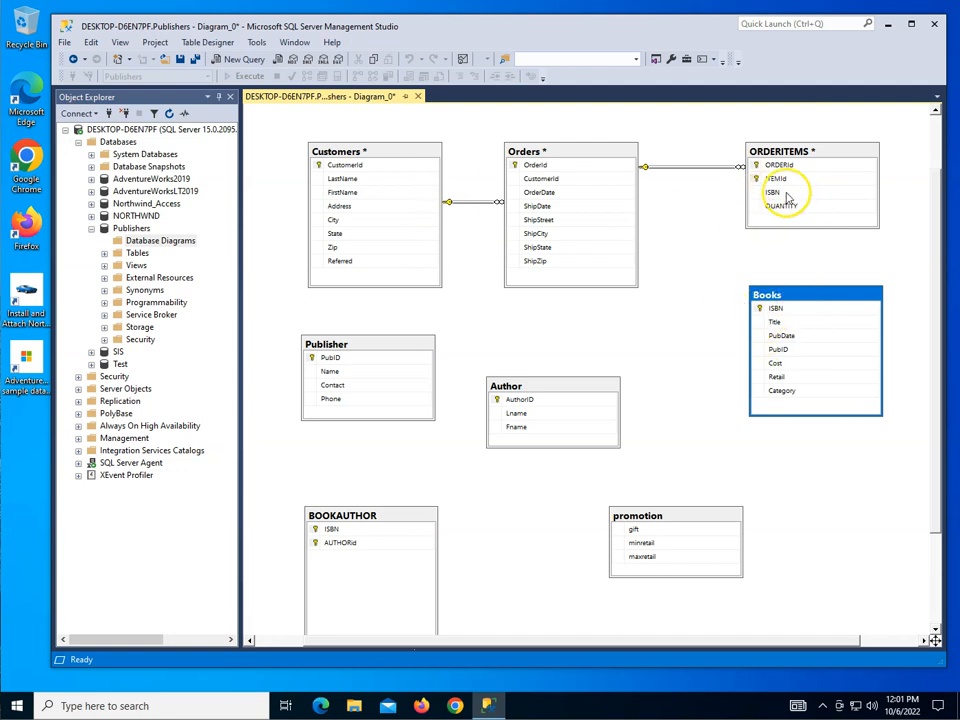
left_click(760, 310)
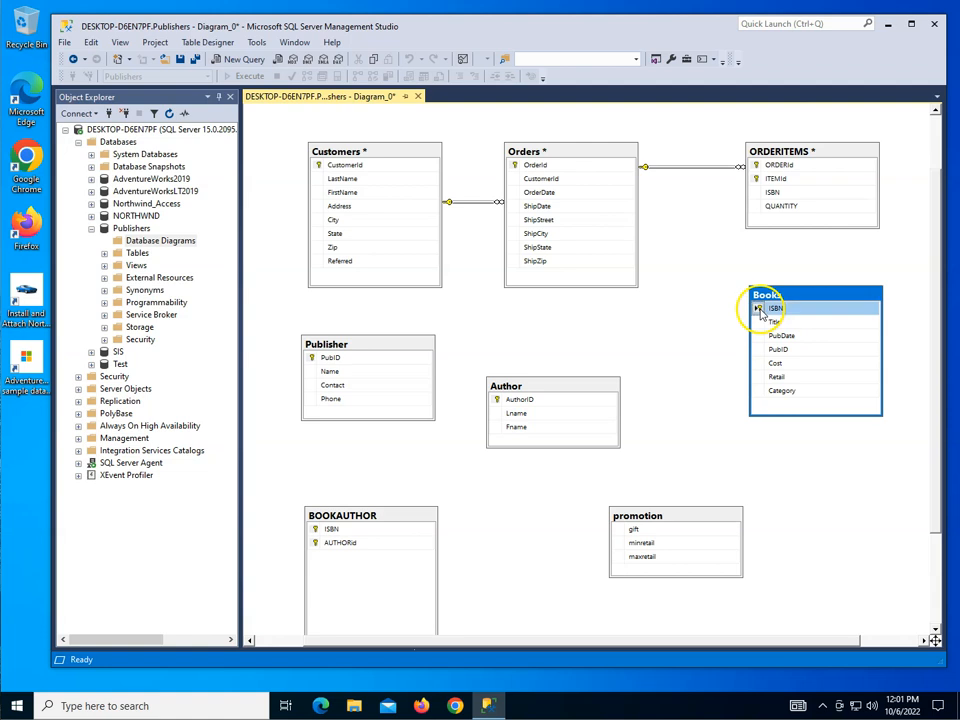
left_click_drag(700, 225, 761, 193)
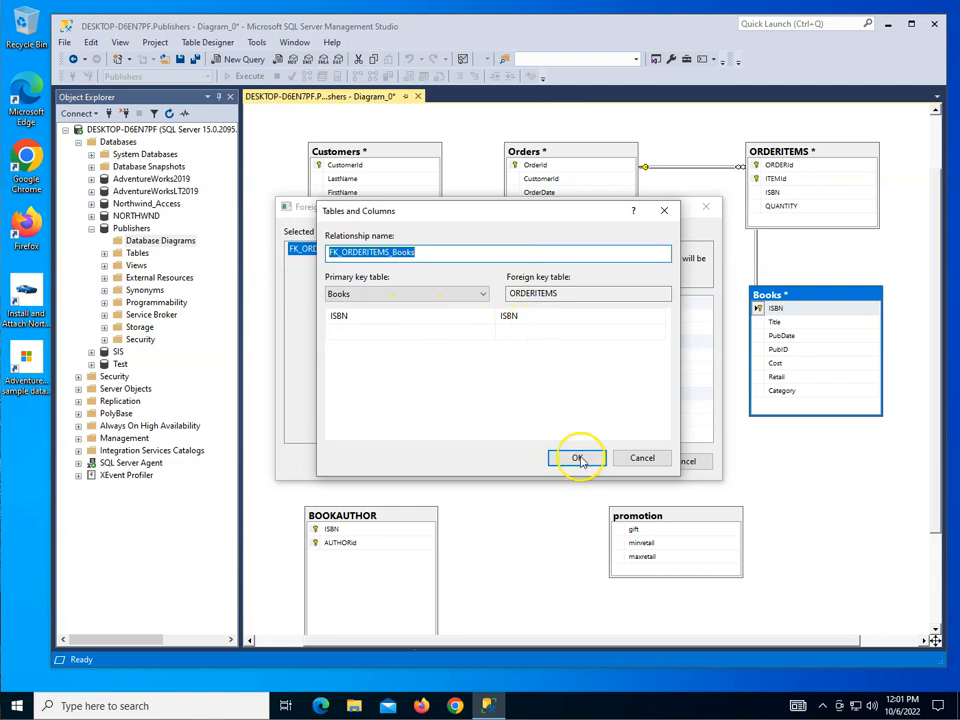
left_click(578, 459)
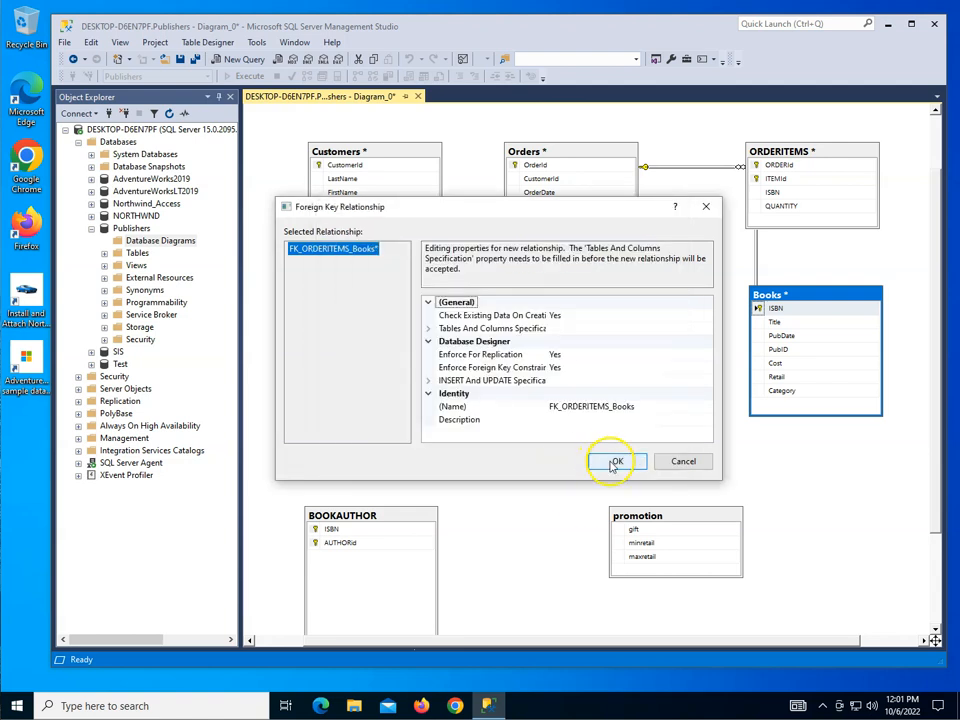
left_click(615, 462)
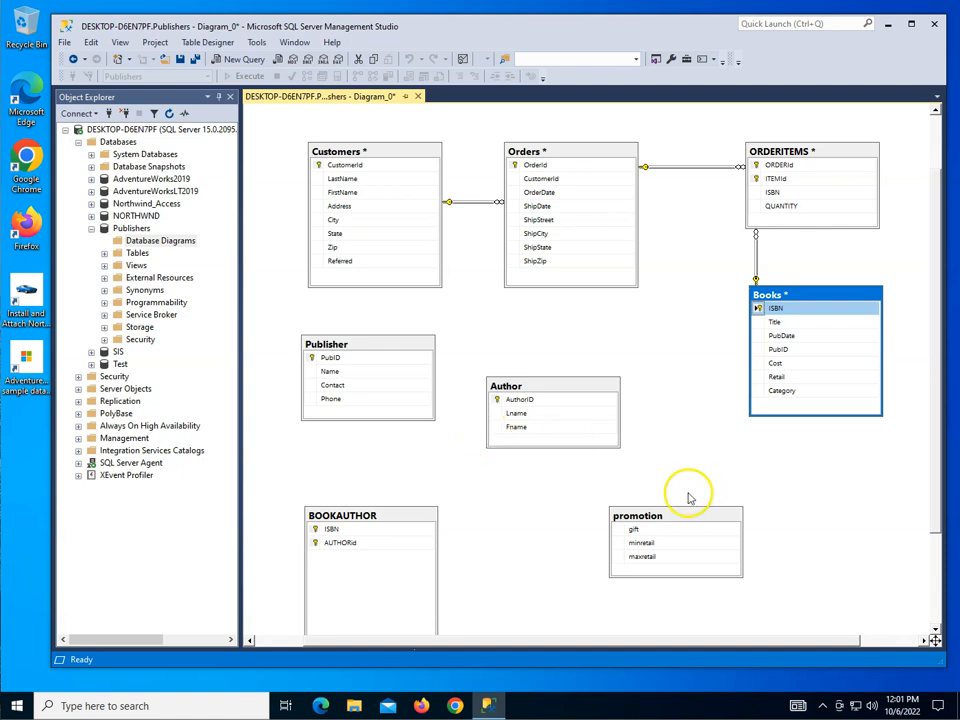
Step: Move Author down, place BOOKAUTHOR beneath Orders, and create a foreign key relationship from ISBN in Books to ISBN in BOOKAUTHOR
left_click_drag(575, 391, 570, 500)
left_click_drag(418, 512, 607, 314)
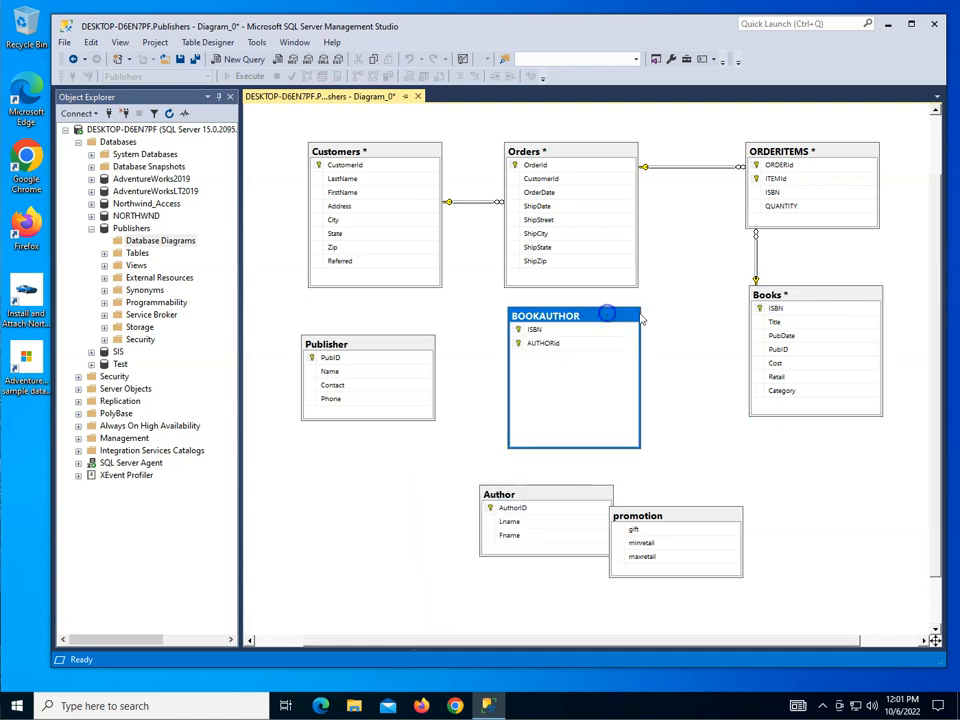
left_click(759, 310)
left_click_drag(757, 310, 617, 342)
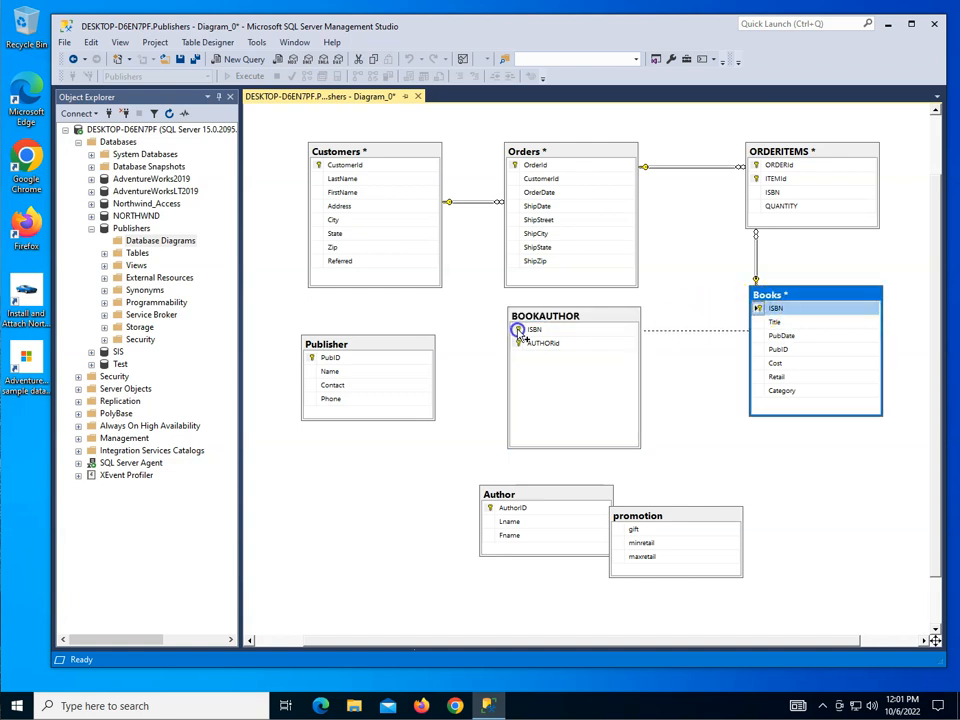
left_click_drag(520, 334, 518, 334)
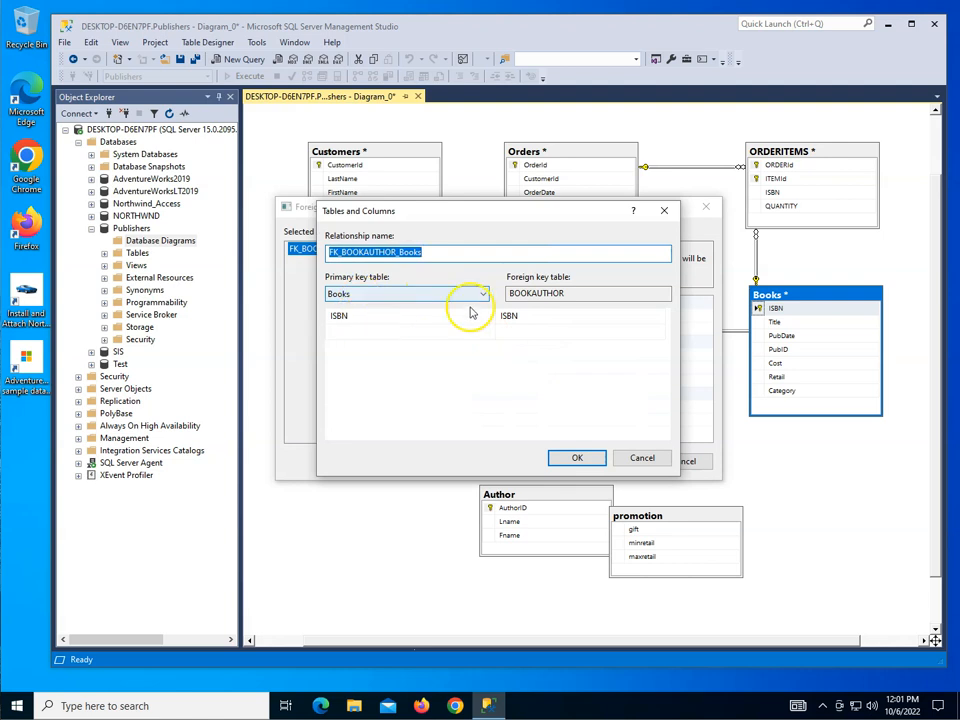
left_click(578, 457)
left_click(618, 461)
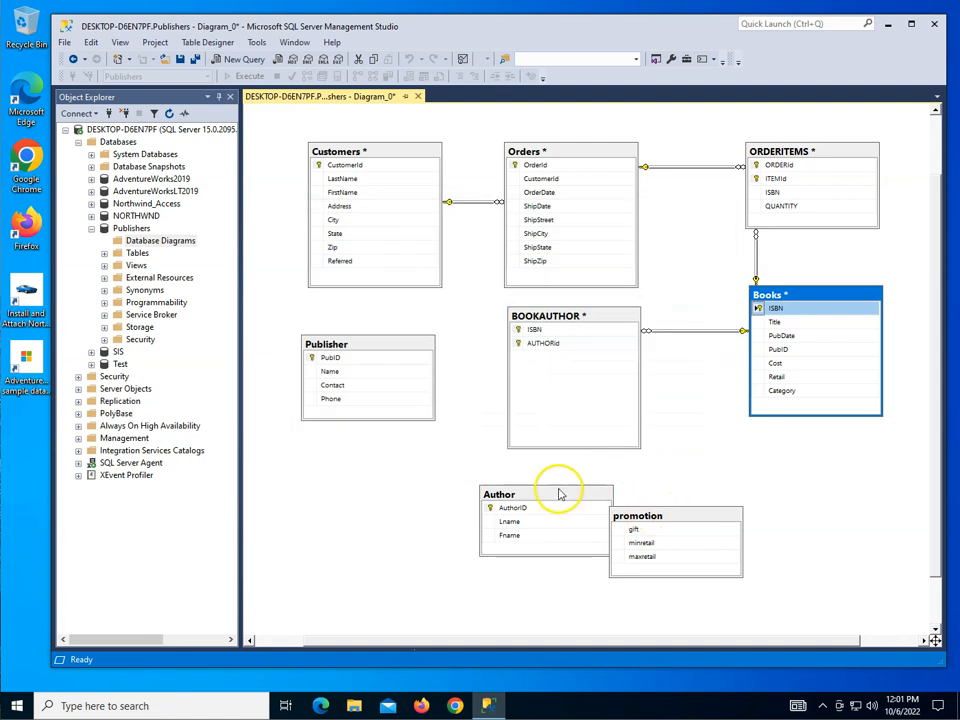
Step: Move Author beneath Publisher and create a foreign key relationship from its AuthorID primary key to AUTHORId in BOOKAUTHOR
left_click(497, 495)
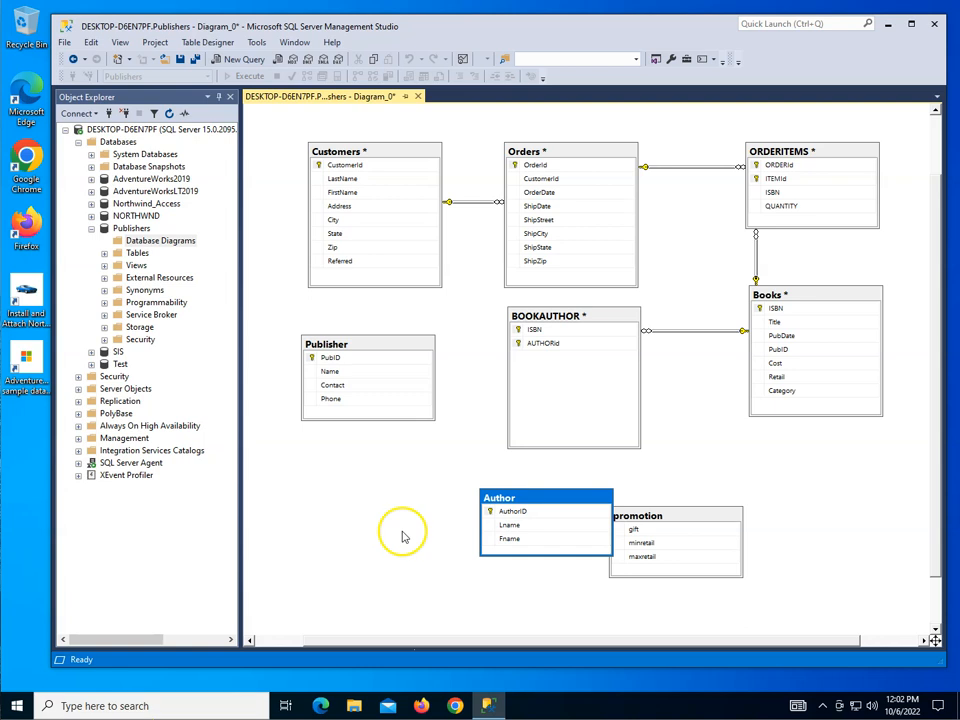
left_click_drag(537, 500, 360, 468)
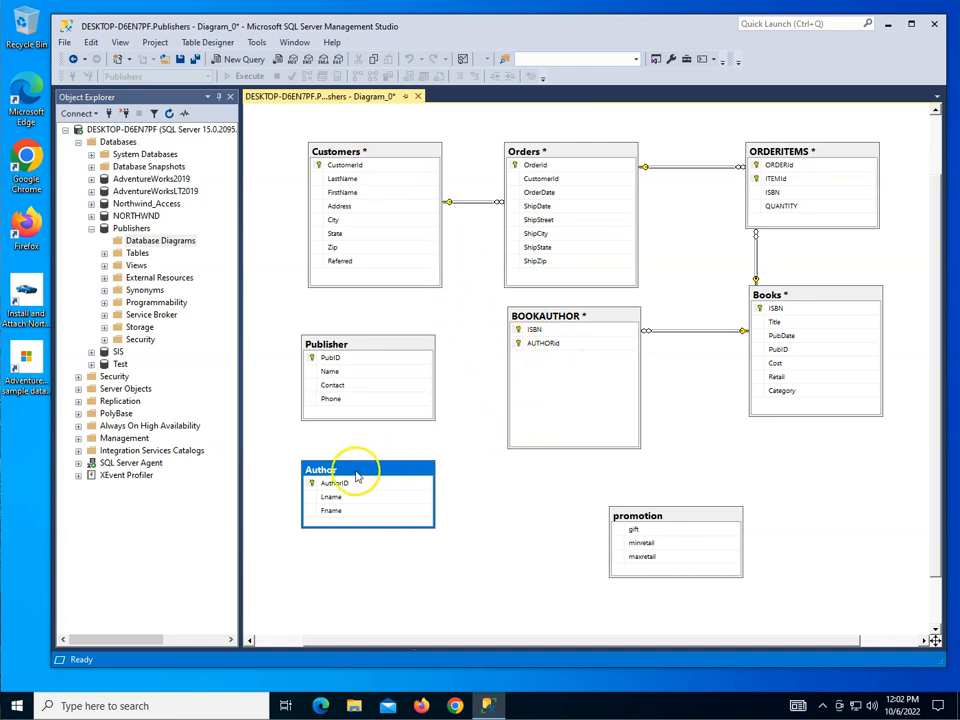
left_click(310, 485)
left_click_drag(310, 485, 414, 390)
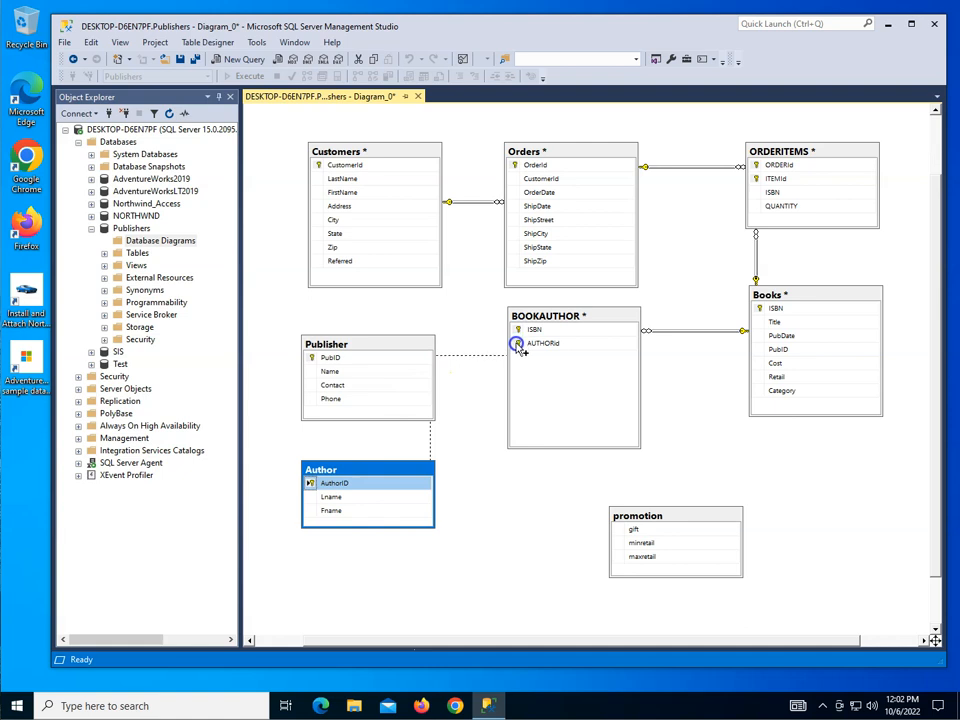
left_click_drag(517, 345, 516, 343)
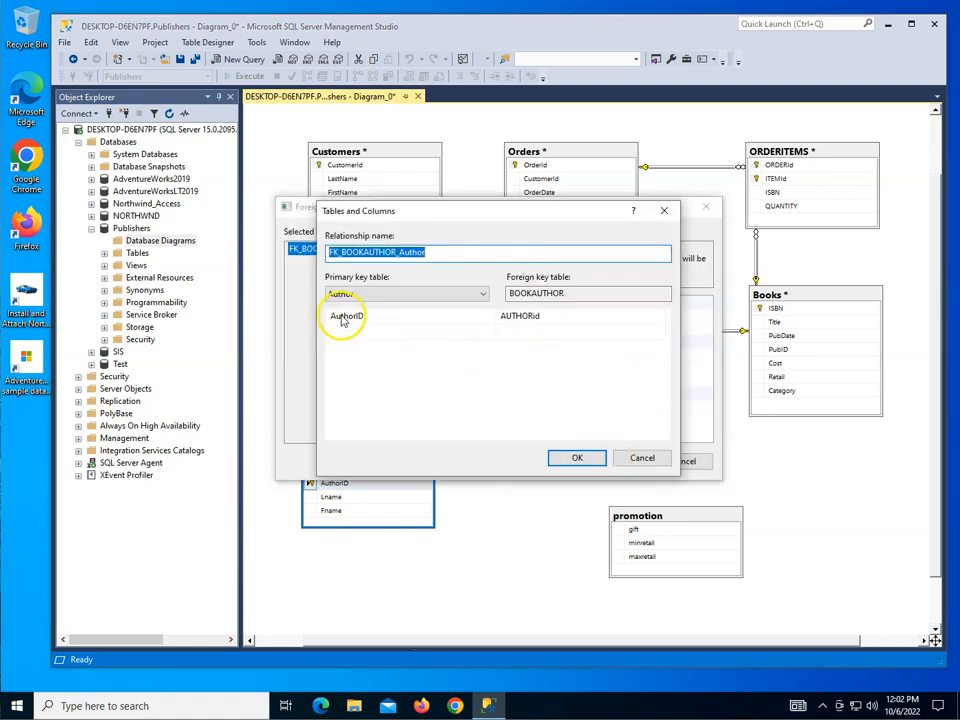
left_click(577, 457)
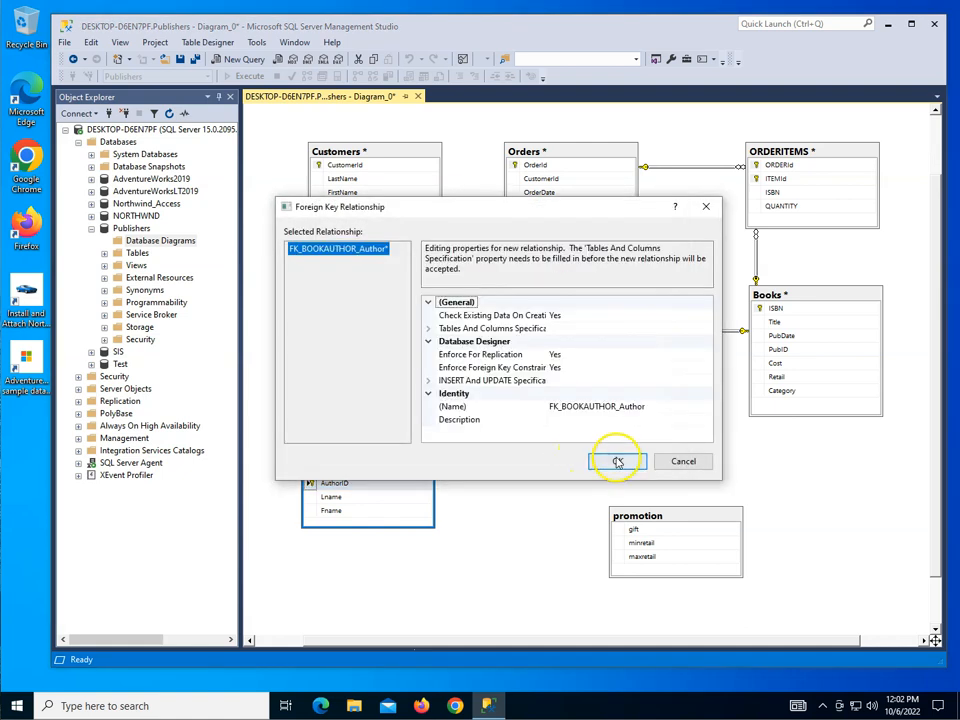
left_click(618, 461)
Step: Rearrange the lower tables: promotion beneath Books, BOOKAUTHOR beneath Customers with Author below it, and Publisher between BOOKAUTHOR and Books
left_click_drag(706, 510, 812, 462)
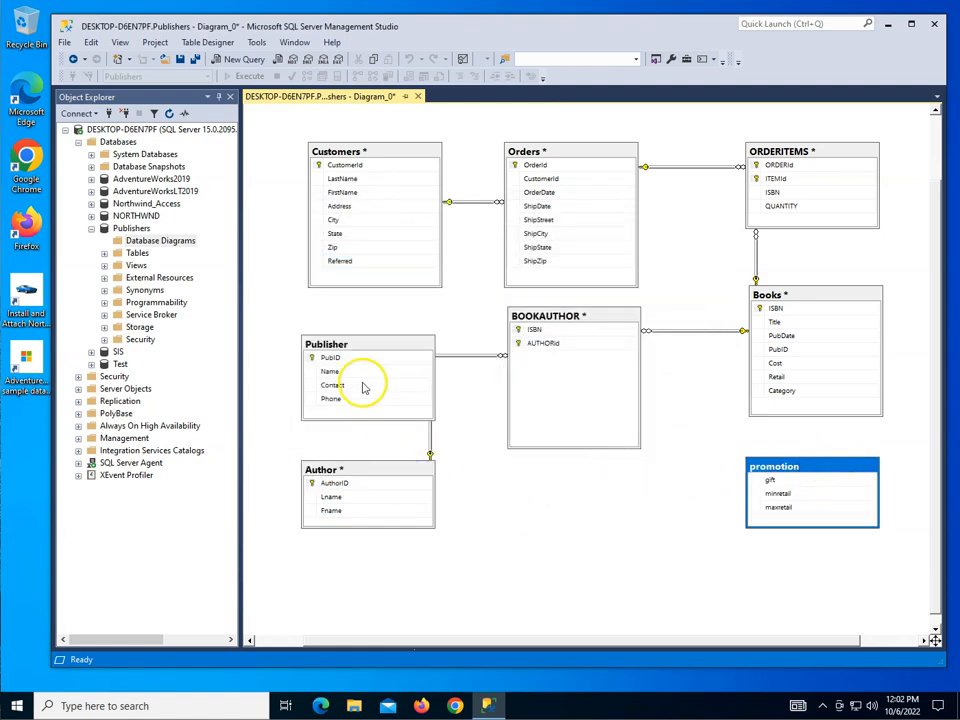
left_click_drag(364, 345, 368, 323)
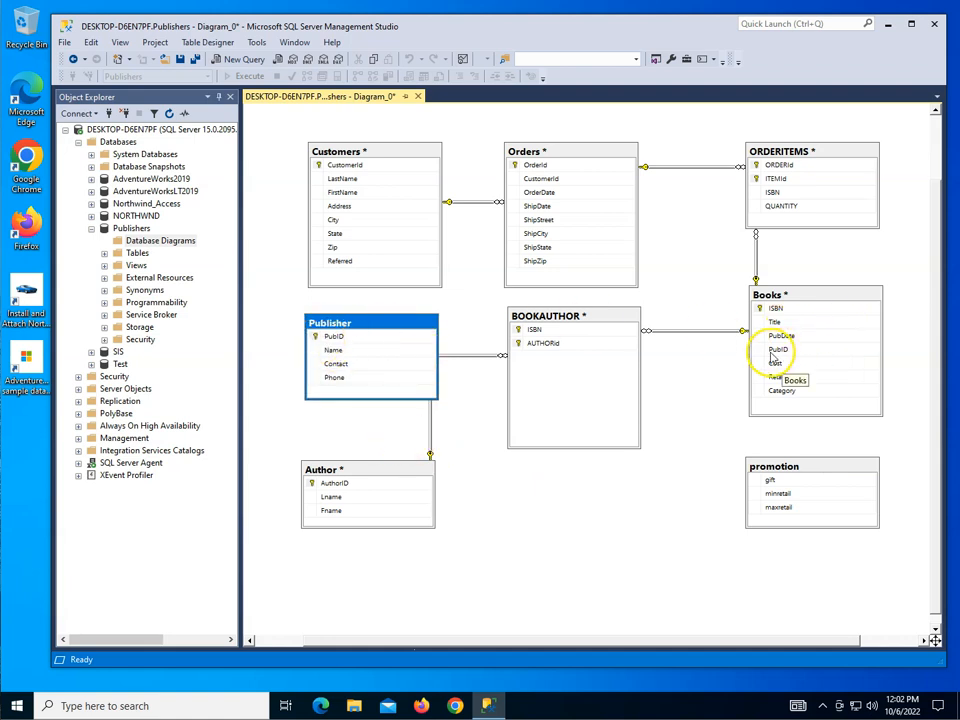
left_click_drag(410, 325, 612, 472)
left_click_drag(577, 317, 375, 313)
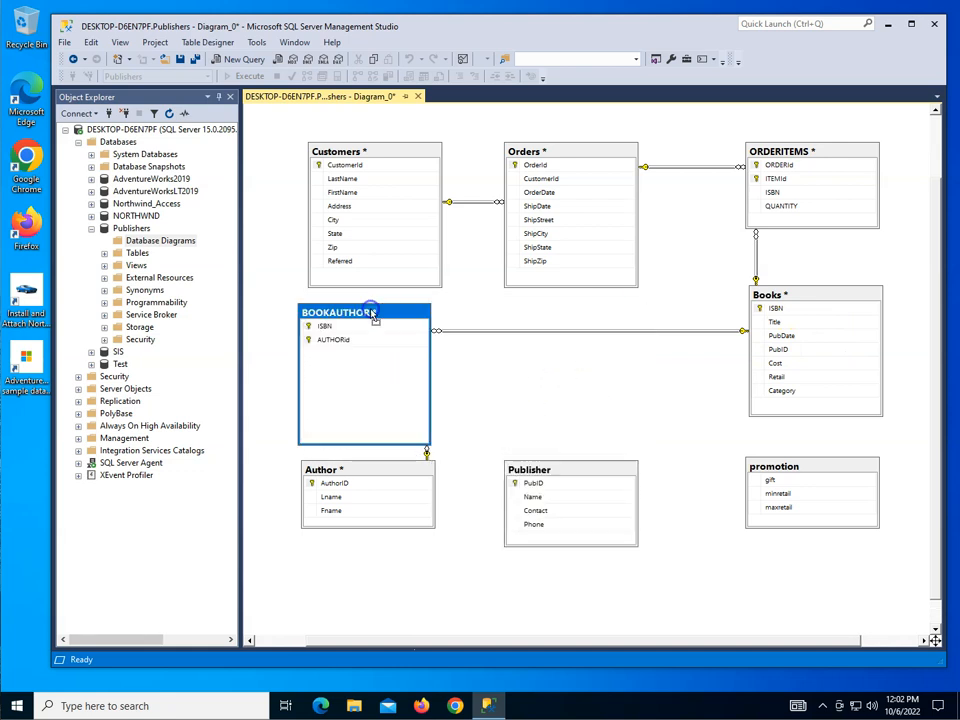
left_click(399, 483)
left_click_drag(402, 518, 409, 599)
left_click_drag(602, 476, 606, 386)
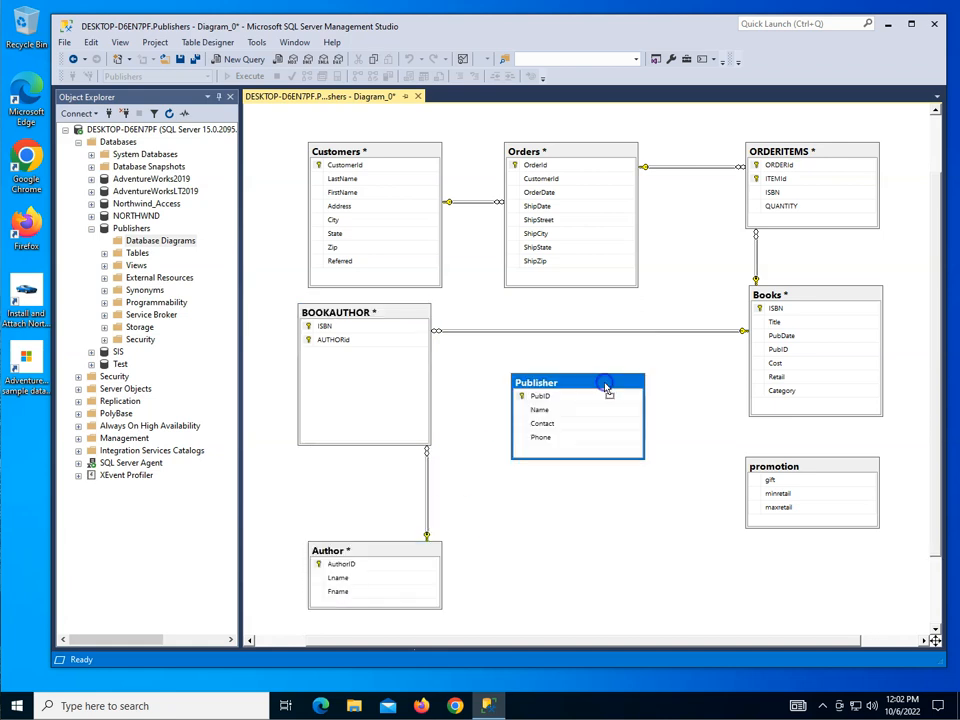
Step: Create a foreign key relationship from the PubID primary key in Publisher to PubID in Books, keeping the default settings
left_click(519, 397)
left_click_drag(519, 399, 760, 351)
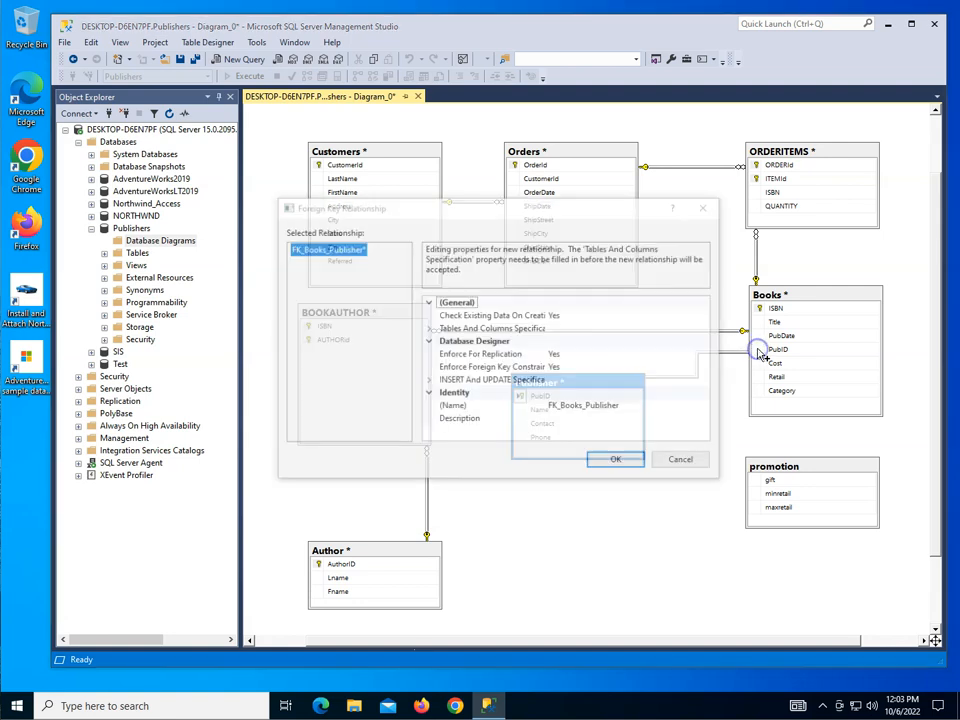
left_click(578, 458)
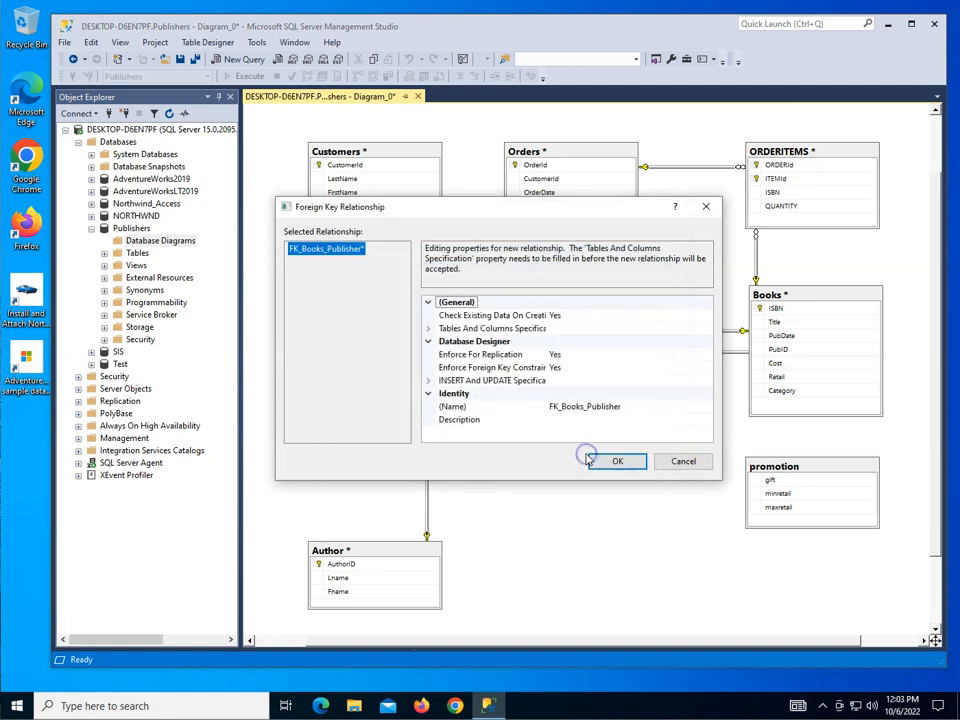
left_click(609, 461)
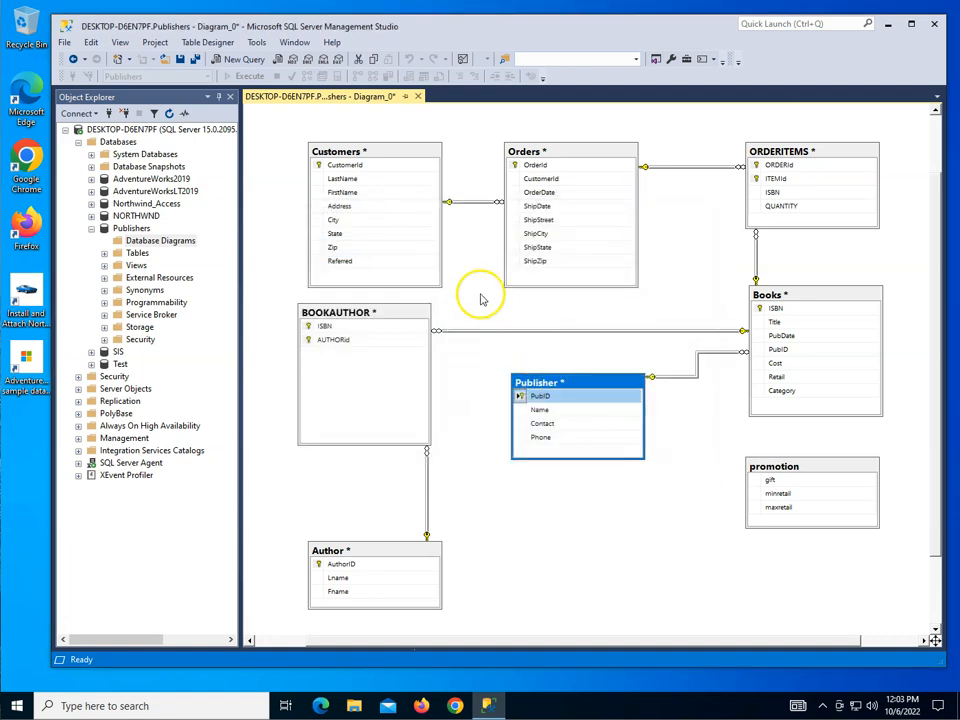
Step: Save the diagram as Publishers_Diagram and accept saving the affected tables to the database
left_click(181, 60)
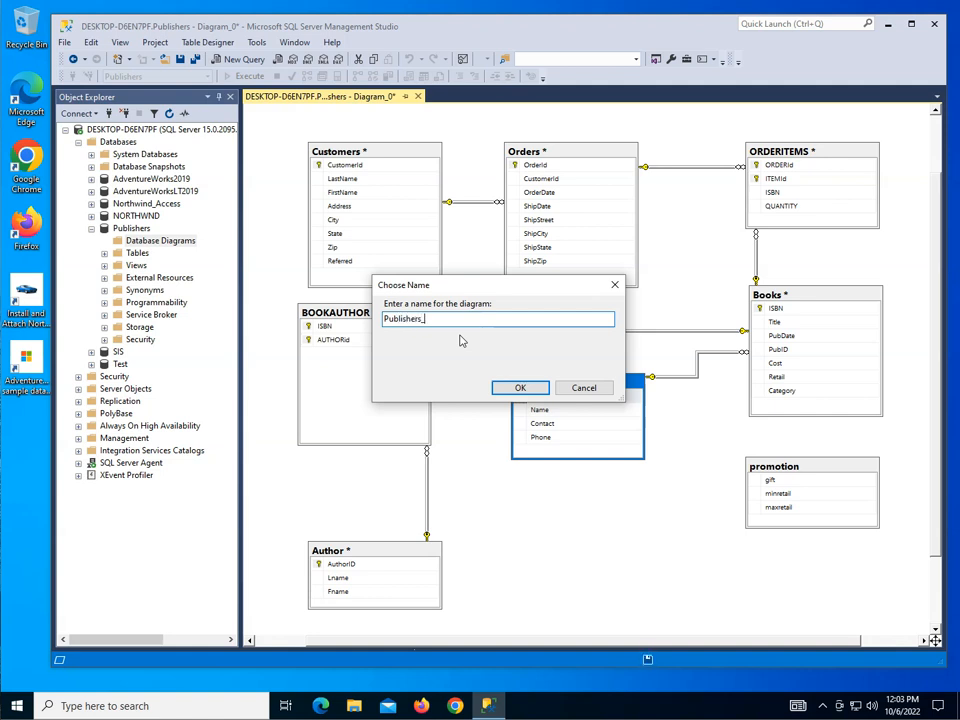
key("Return")
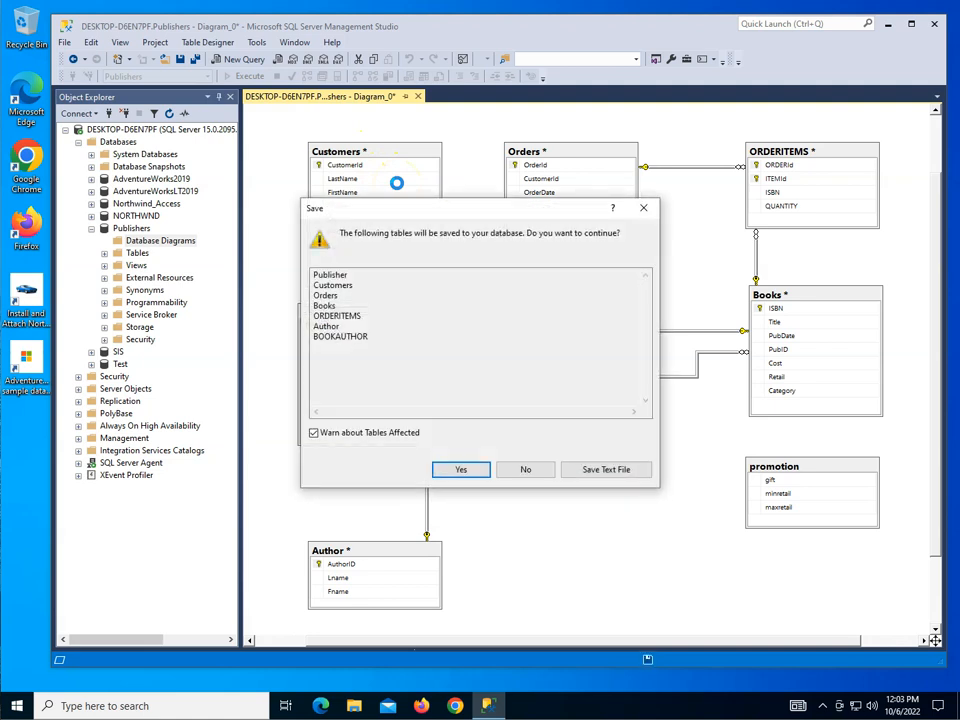
left_click(466, 472)
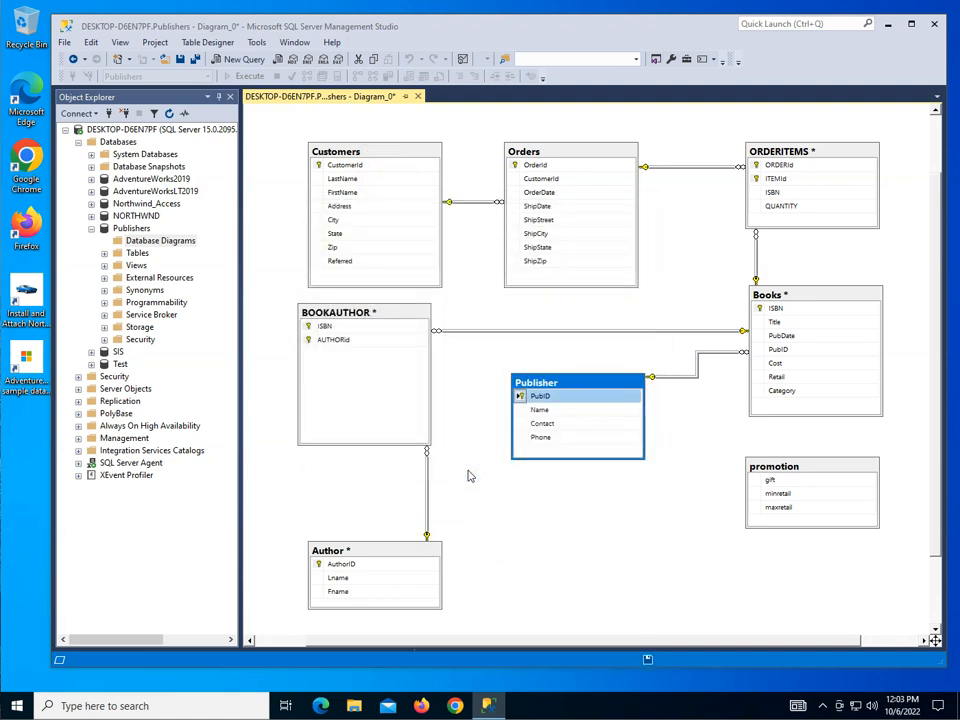
Step: Shift the Customers table slightly up and to the left in the diagram, and save the diagram again
left_click(380, 150)
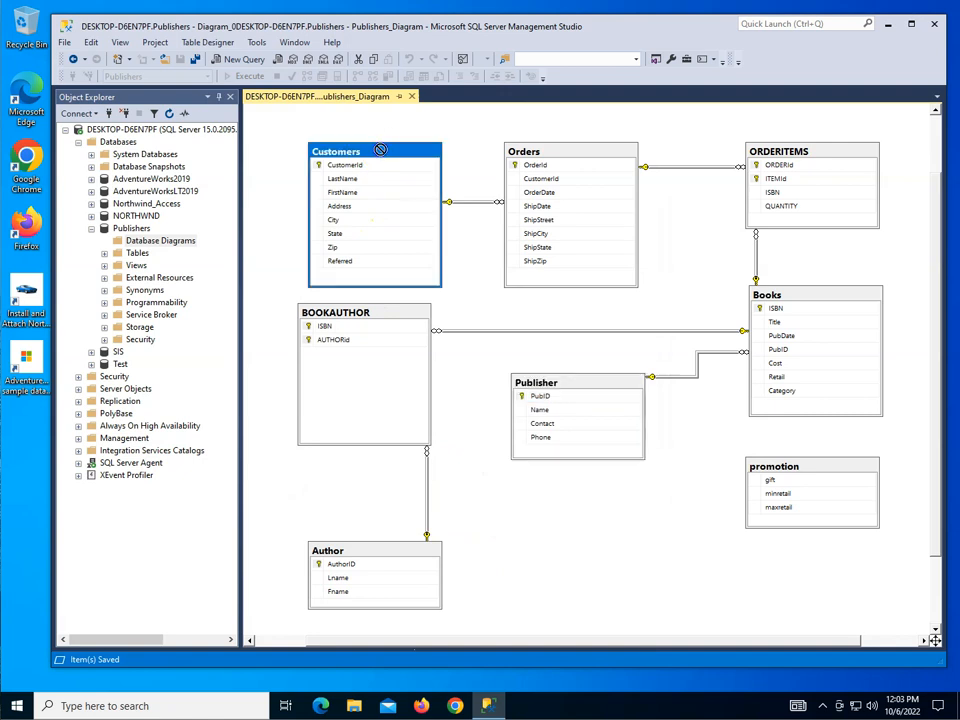
left_click_drag(375, 150, 361, 147)
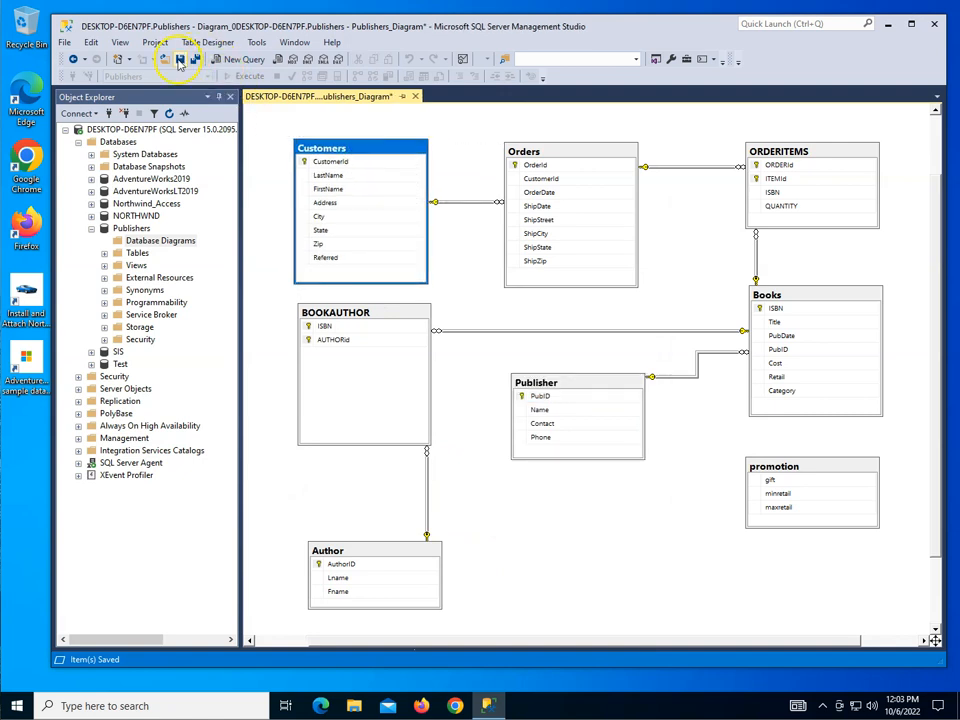
left_click(180, 60)
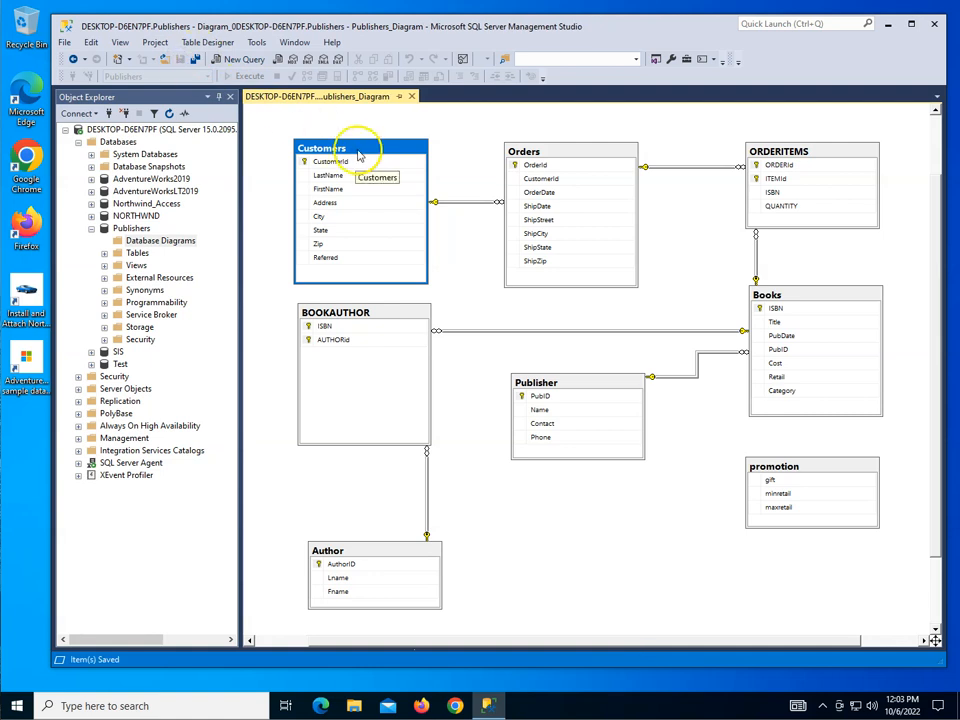
Step: Inspect the delete and update rules in the properties of the relationship between Orders and ORDERITEMS, then close the properties
left_click(688, 167)
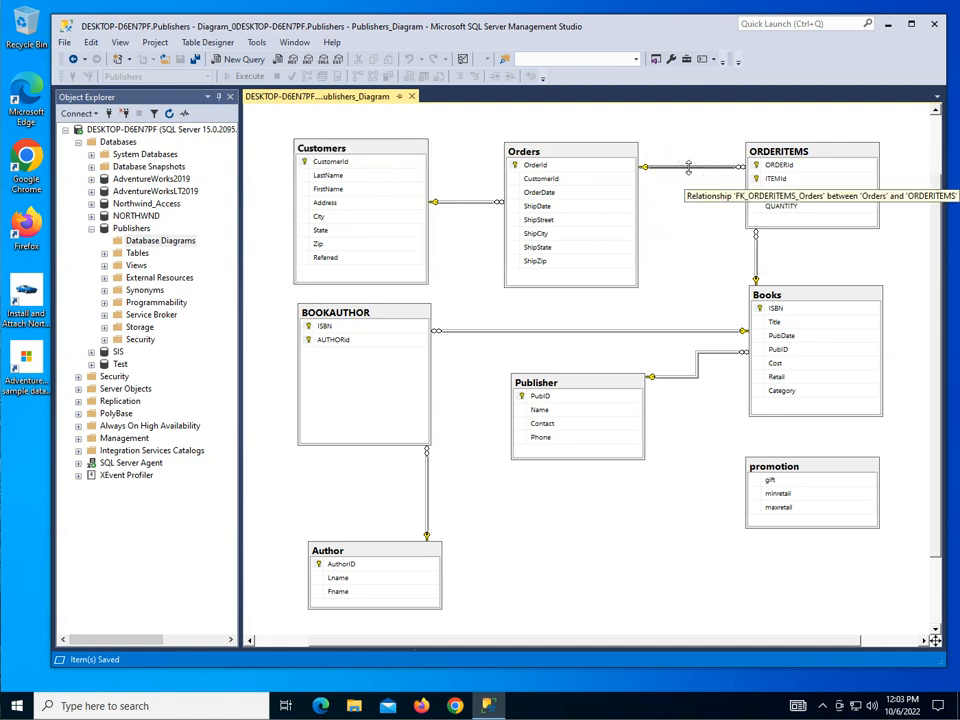
right_click(688, 167)
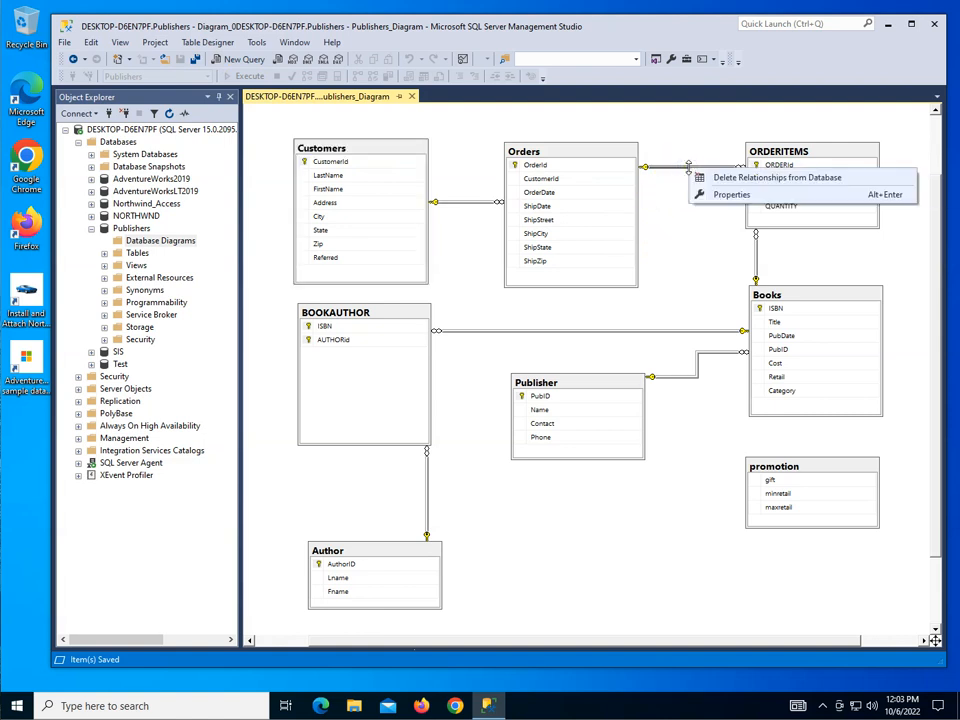
left_click(718, 196)
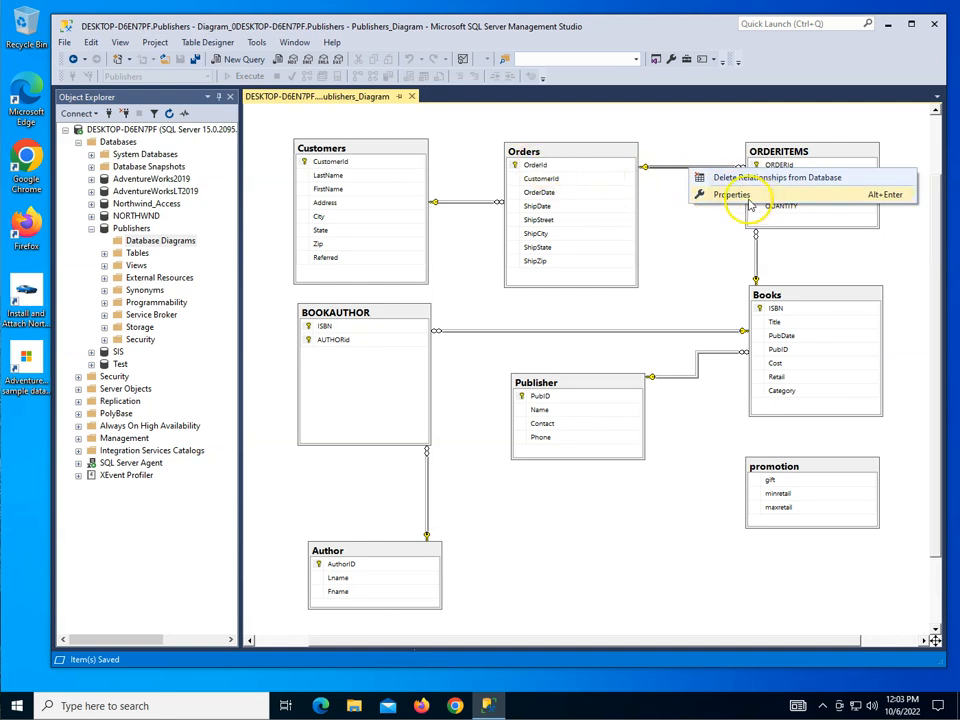
left_click(749, 198)
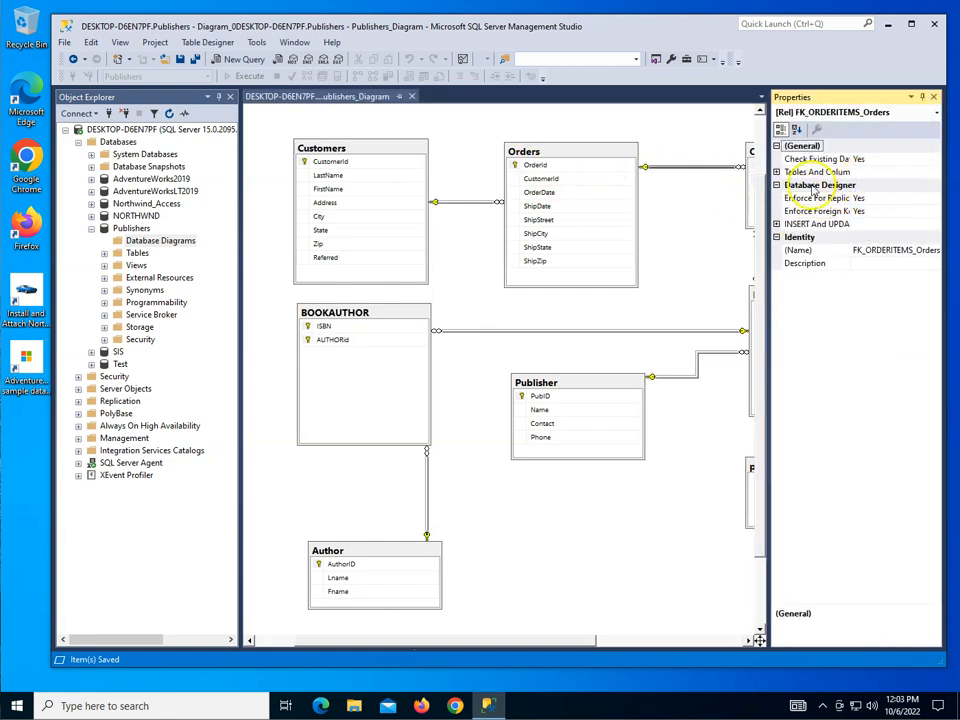
left_click_drag(766, 193, 697, 203)
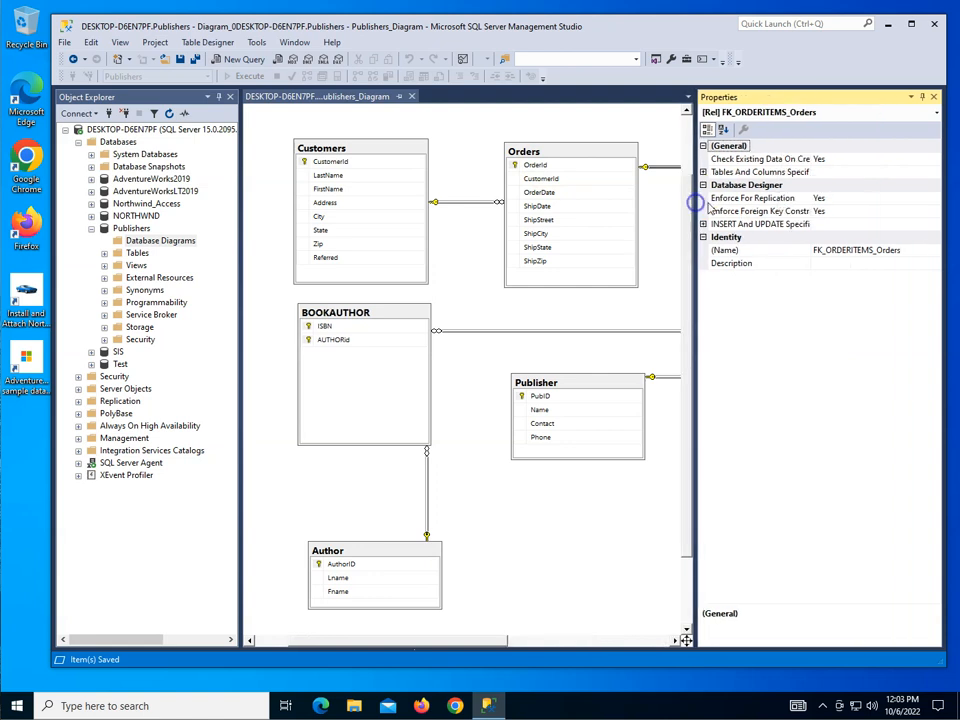
left_click(703, 224)
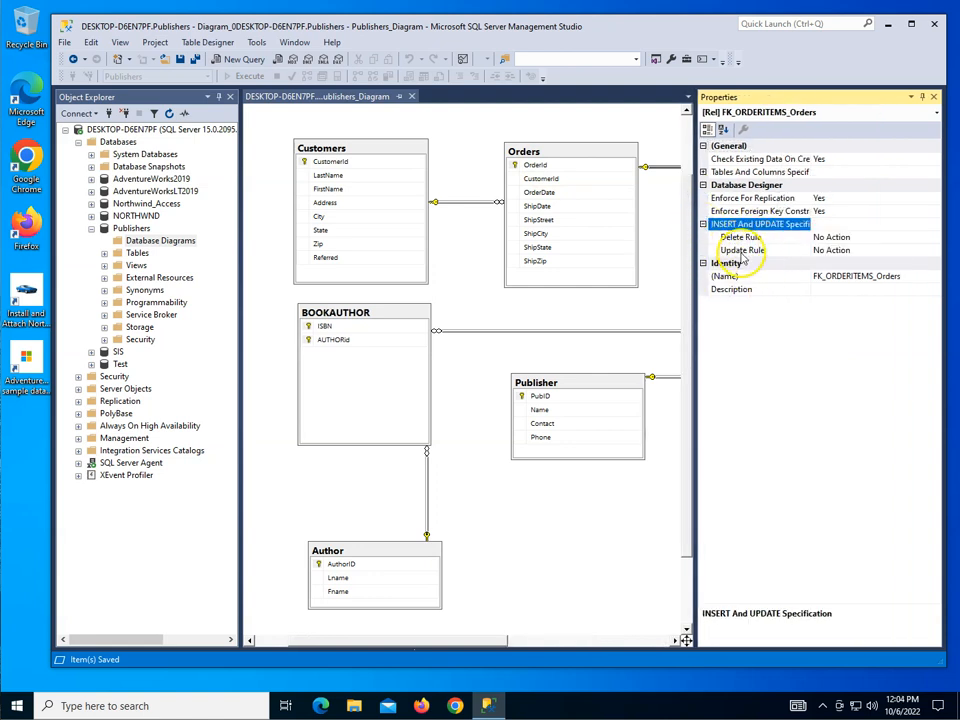
left_click(934, 97)
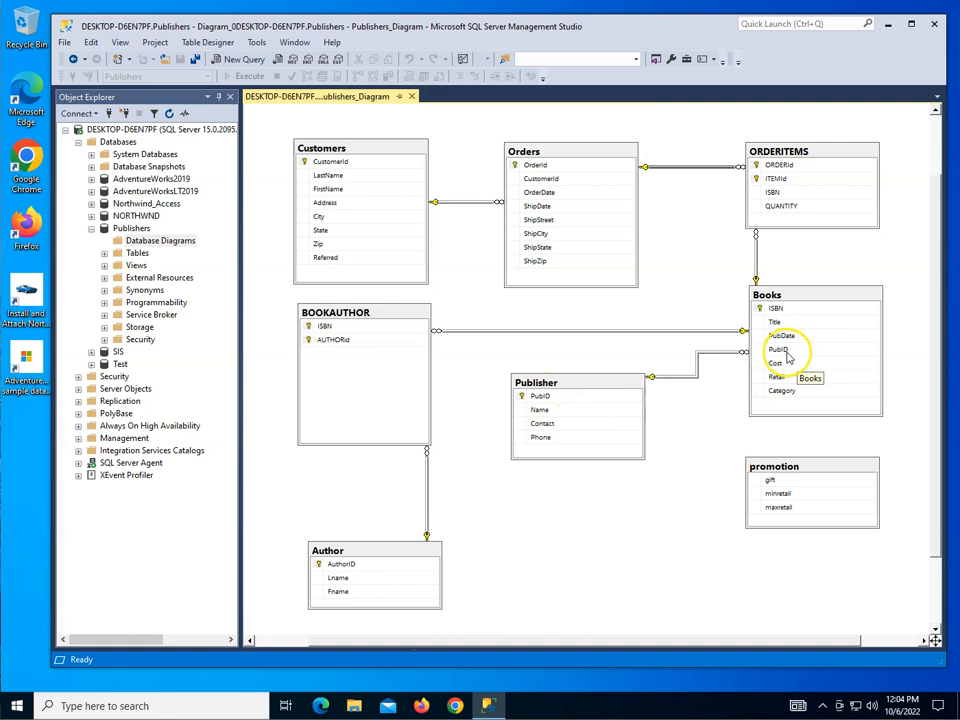
Step: View the properties of the relationship between Publisher and Books, including its INSERT And UPDATE Specification entry, and close them
right_click(685, 376)
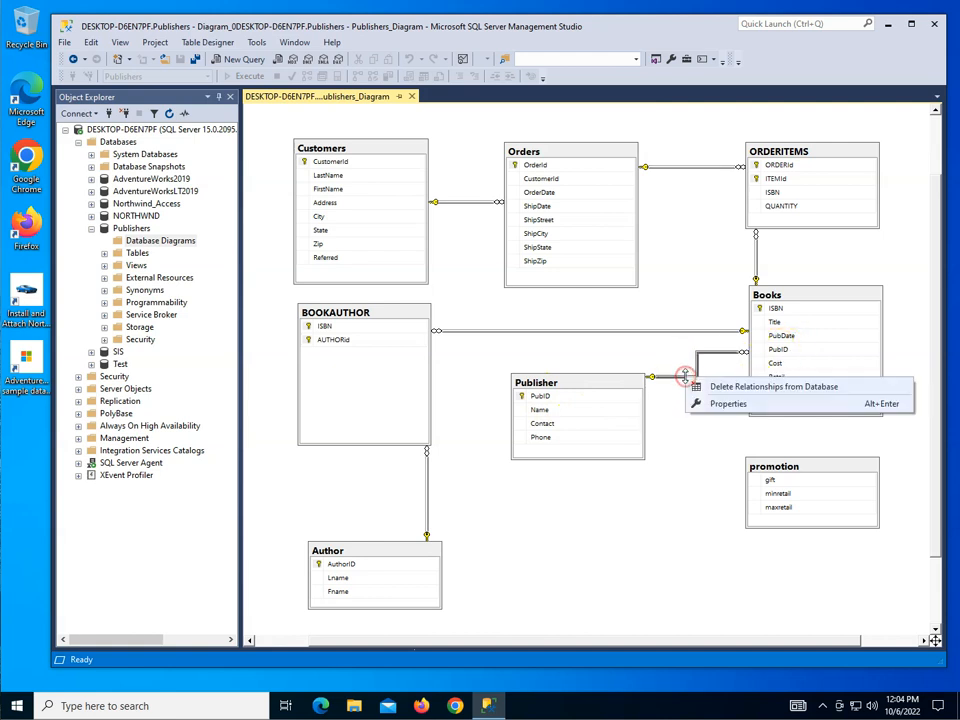
left_click(727, 404)
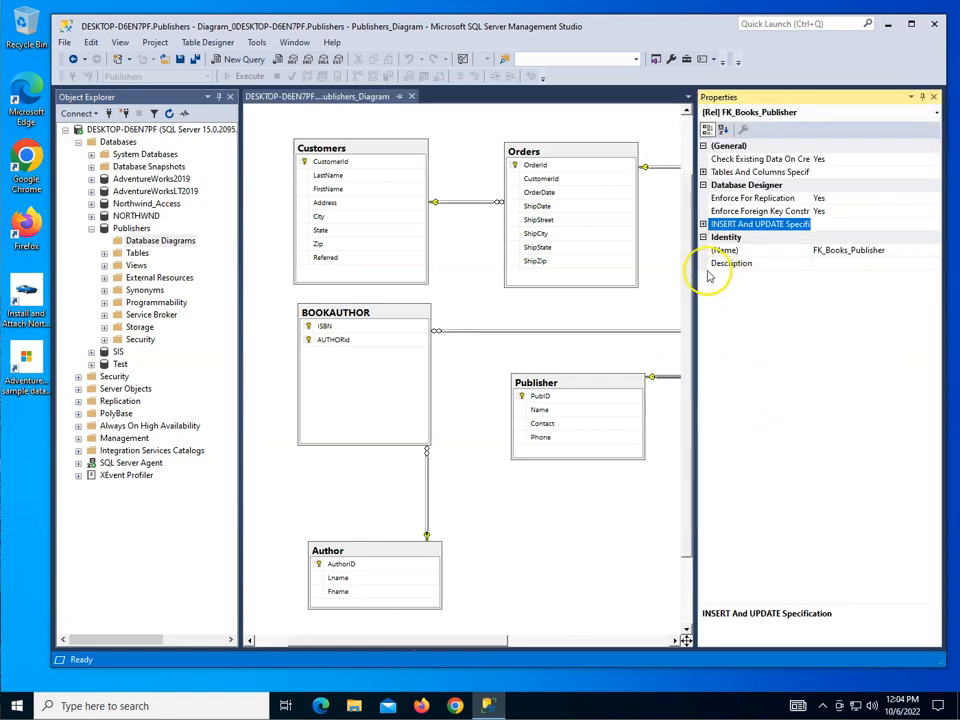
left_click(772, 224)
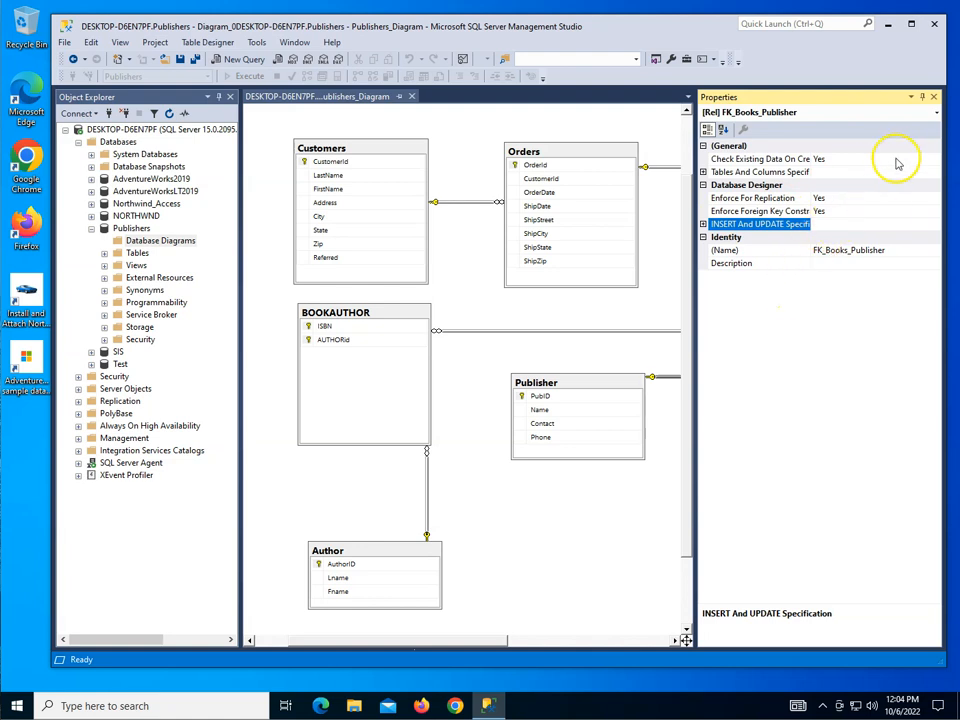
left_click(933, 98)
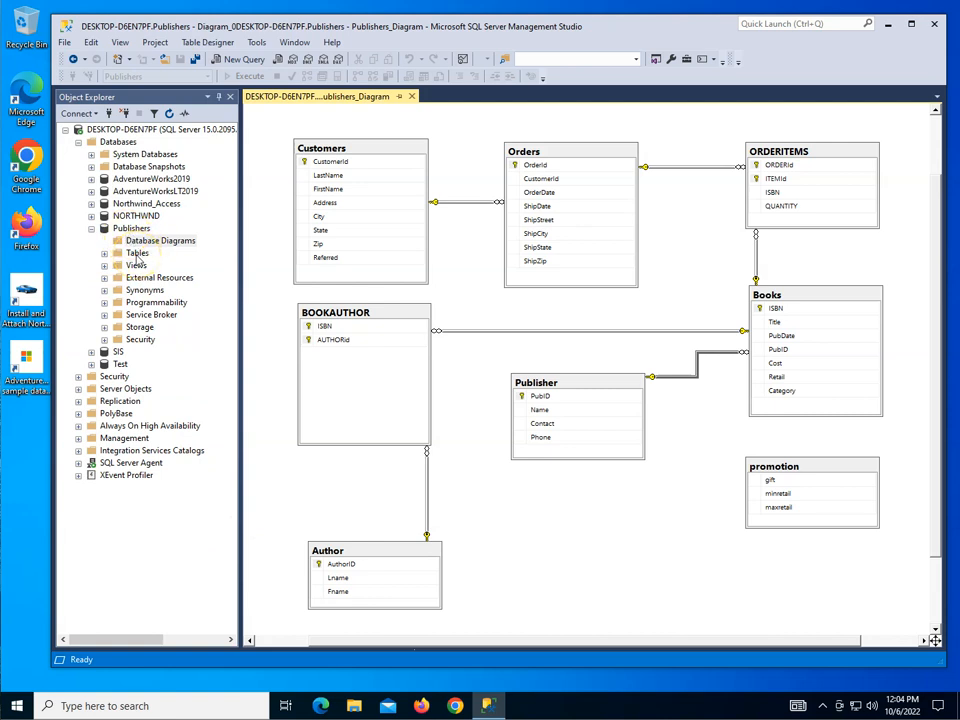
Step: In a new query on the Publishers database, write select * from publisher and execute it, expanding the database's table list for reference
left_click(233, 59)
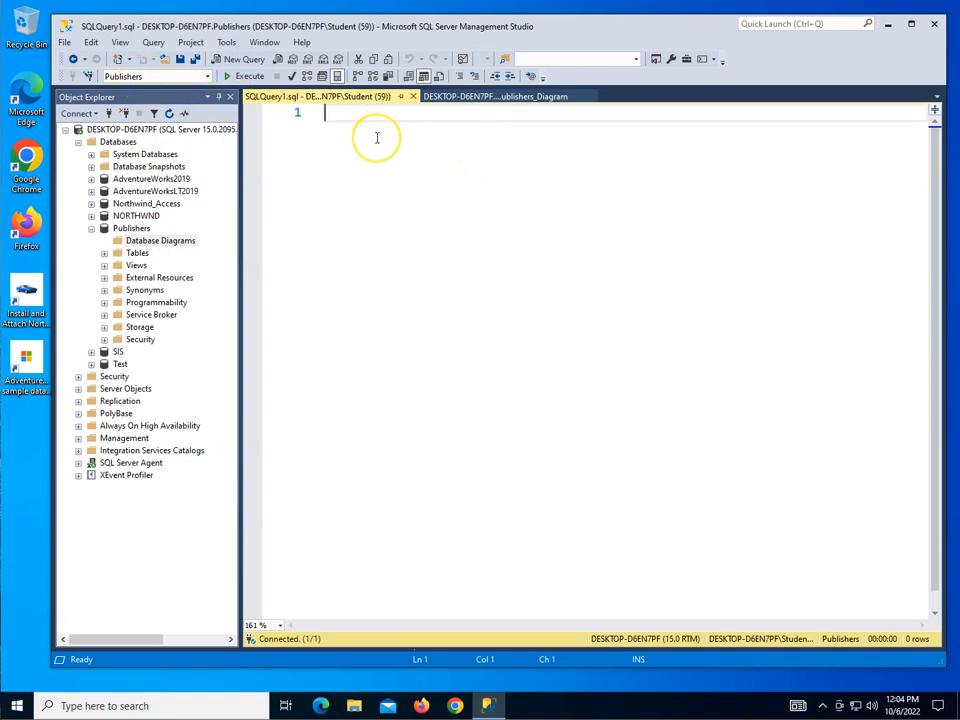
type("select")
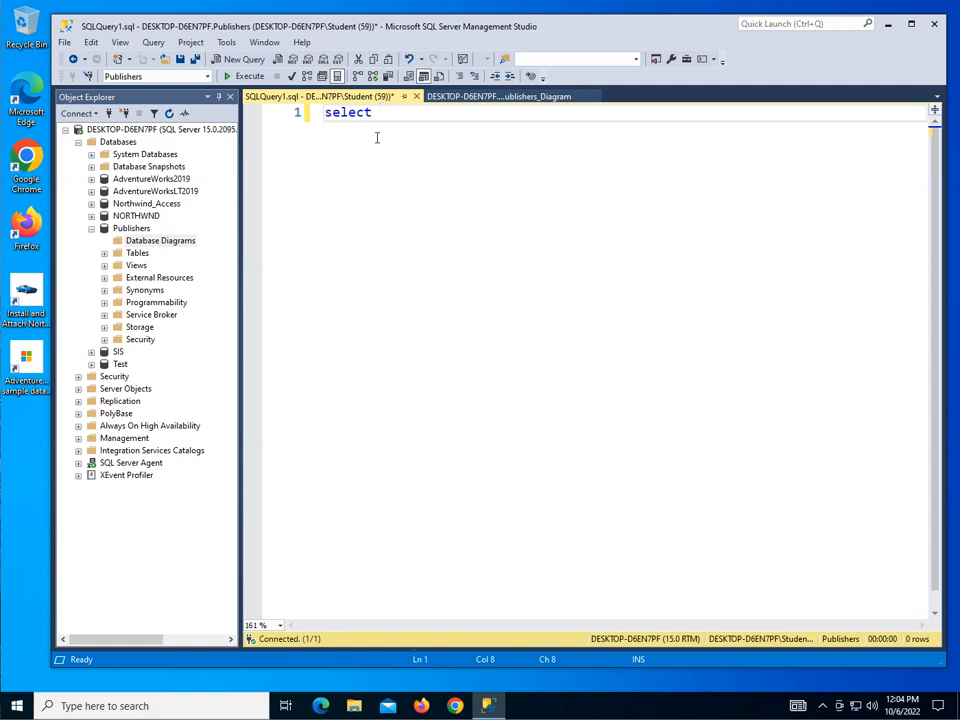
type(" * from pubisher")
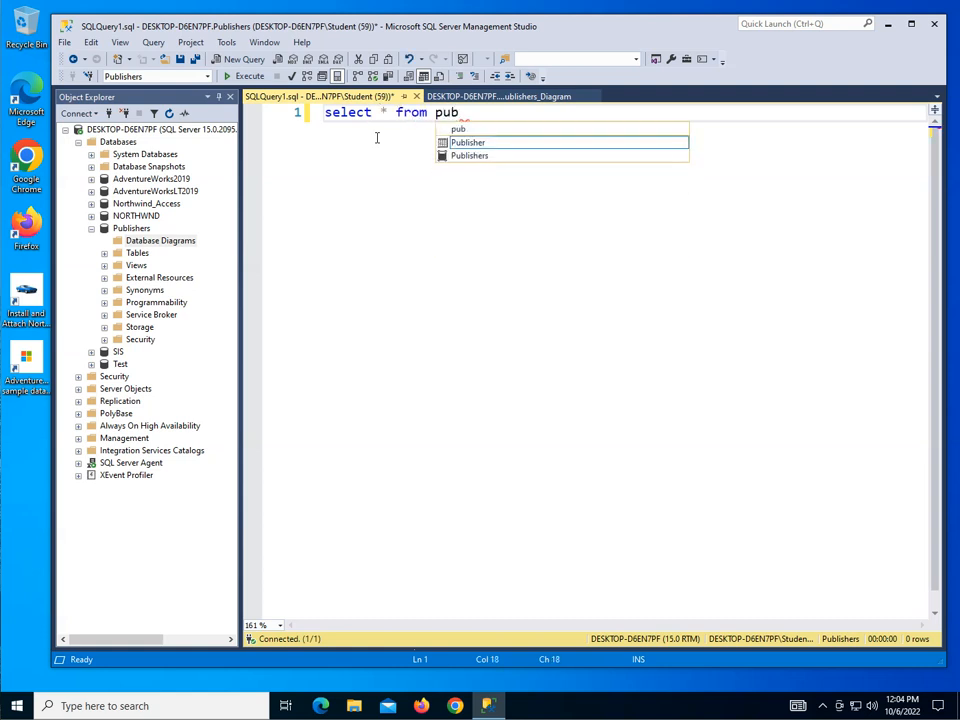
key("BackSpace")
key("BackSpace")
key("BackSpace")
key("BackSpace")
key("BackSpace")
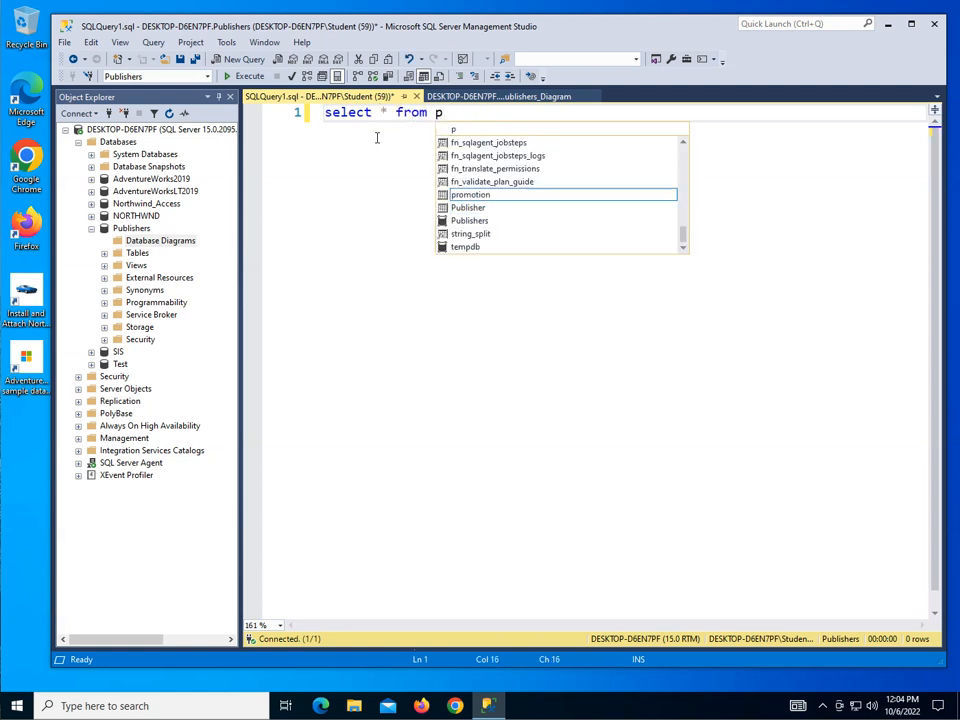
left_click(379, 159)
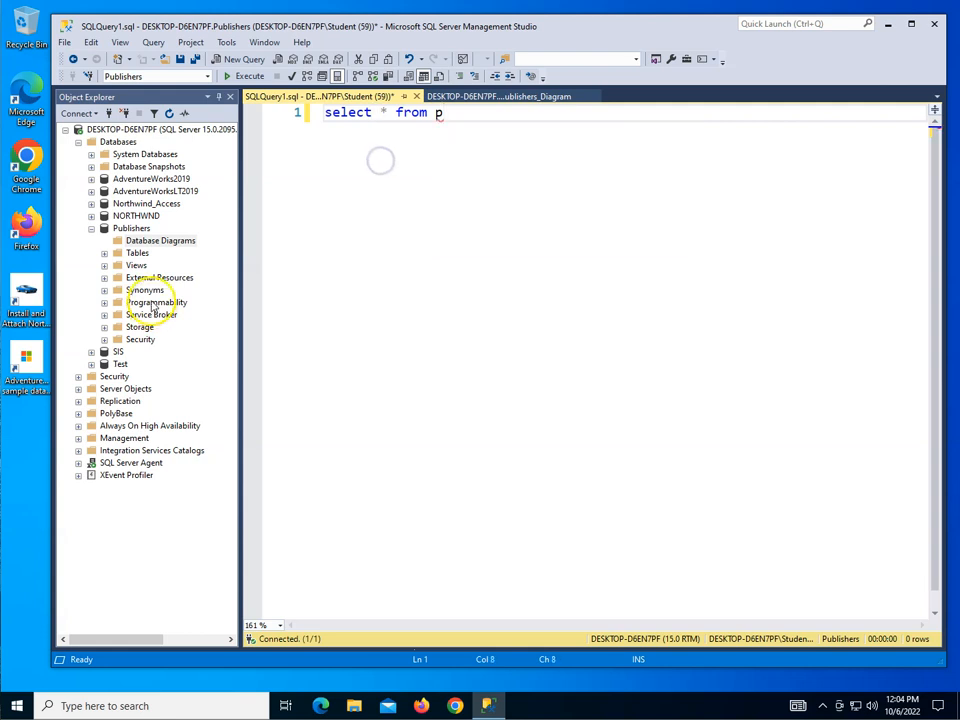
left_click(104, 254)
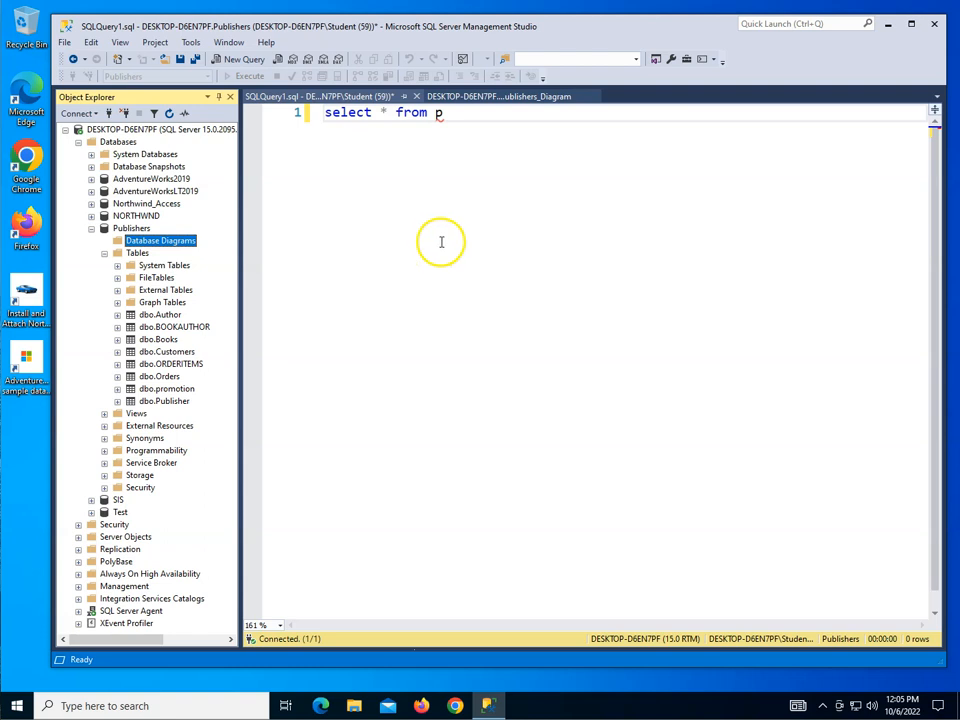
left_click(464, 179)
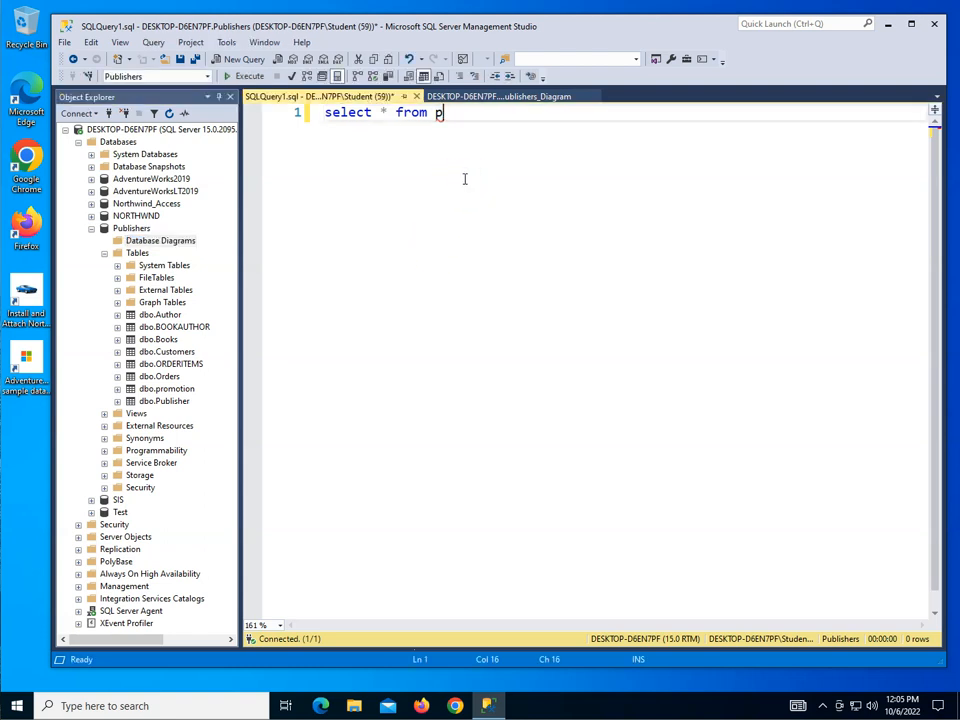
type("ublisher")
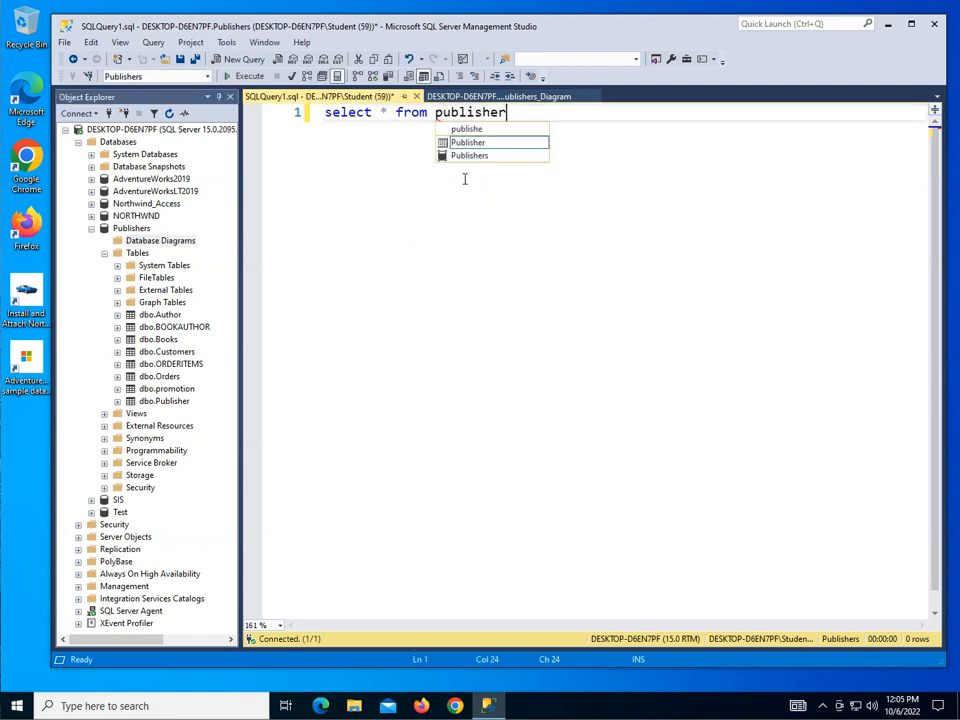
left_click(245, 77)
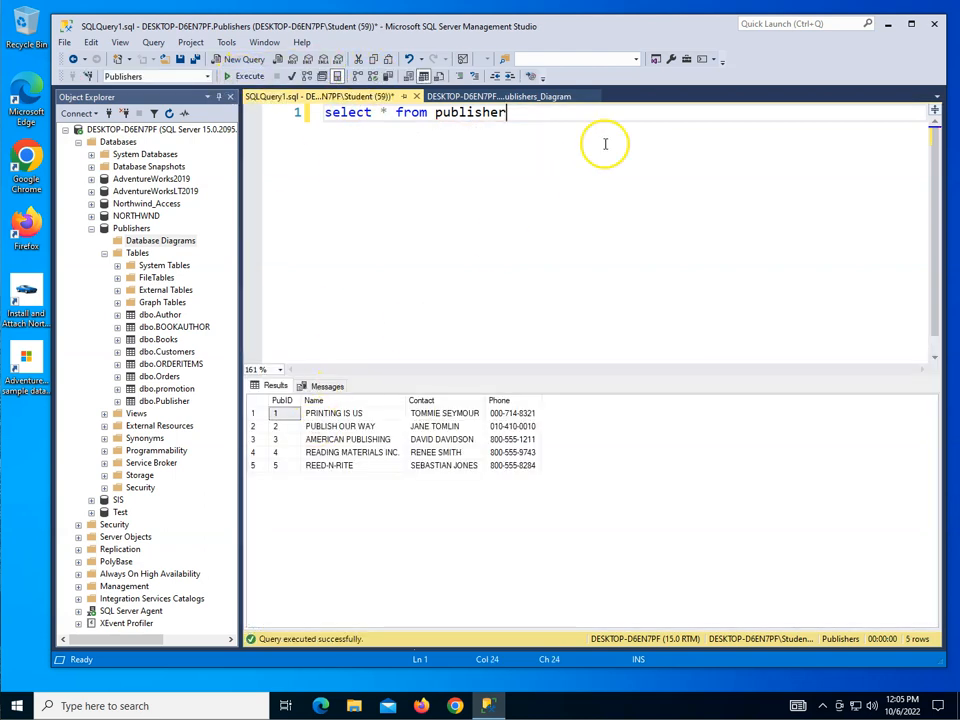
Step: Start a DELETE statement on line 3 below the query and rewrite the query's SELECT and FROM keywords in capitals
key("Return")
key("Return")
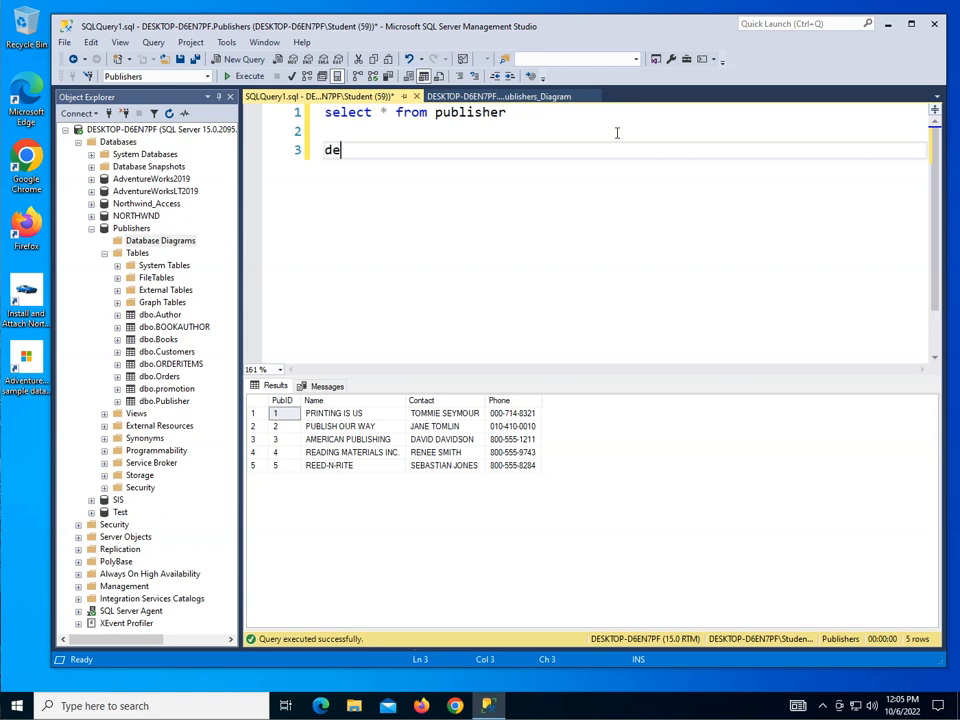
type("delete")
key("BackSpace")
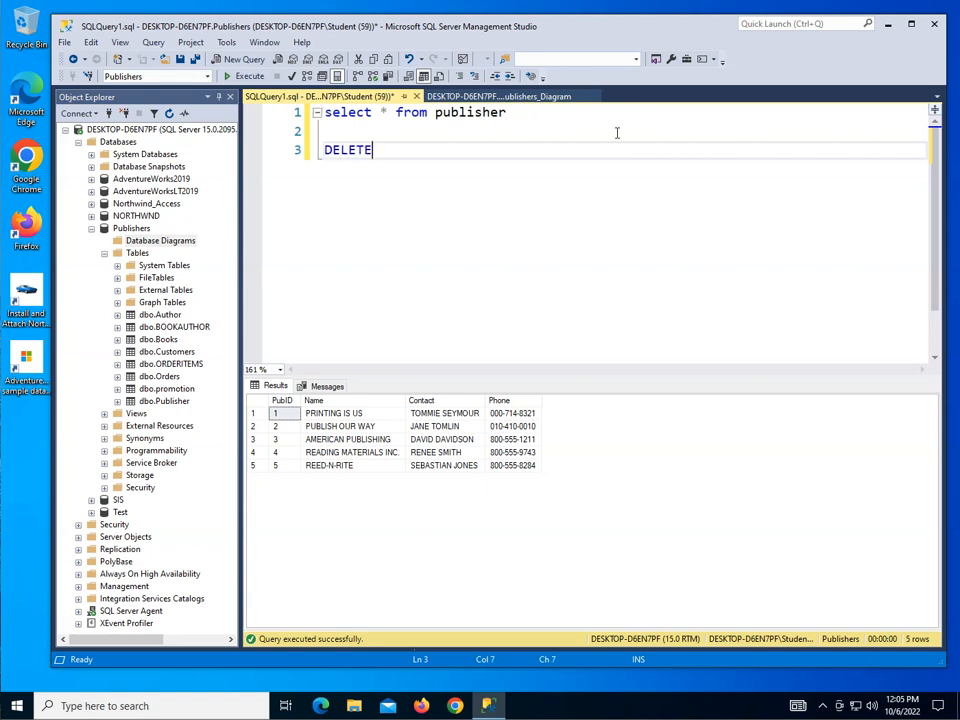
double_click(340, 112)
type("SELECT")
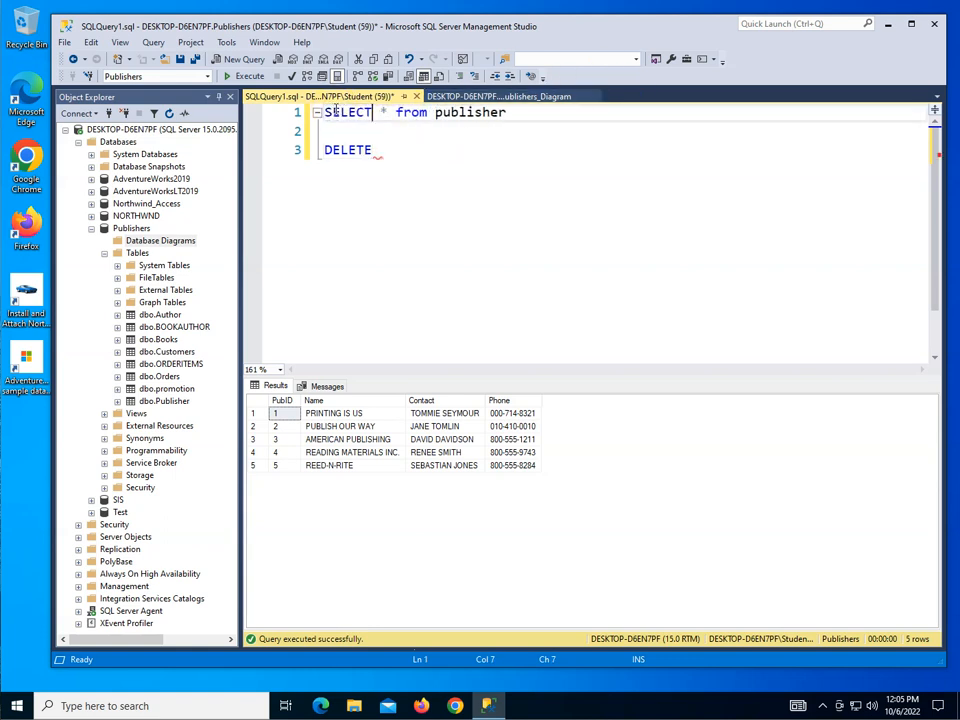
double_click(410, 112)
type("FROM")
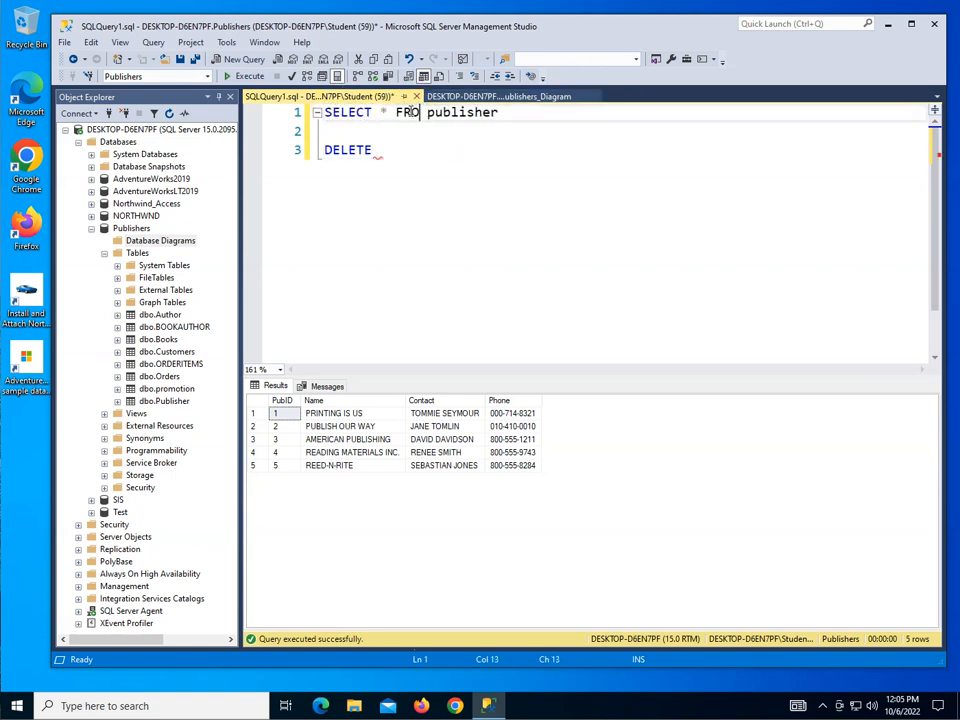
Step: Complete line 3 as DELETE FROM publisher and begin a new line beneath it
left_click(401, 150)
type("FROM")
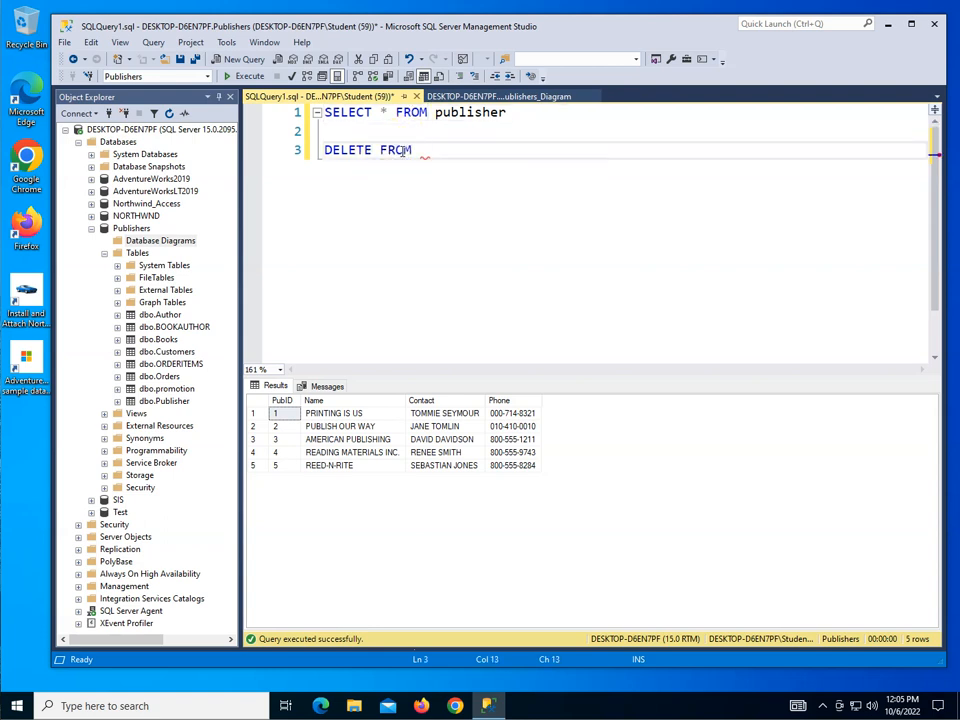
type(" publisher")
key("Escape")
type("sher")
key("Escape")
key("Return")
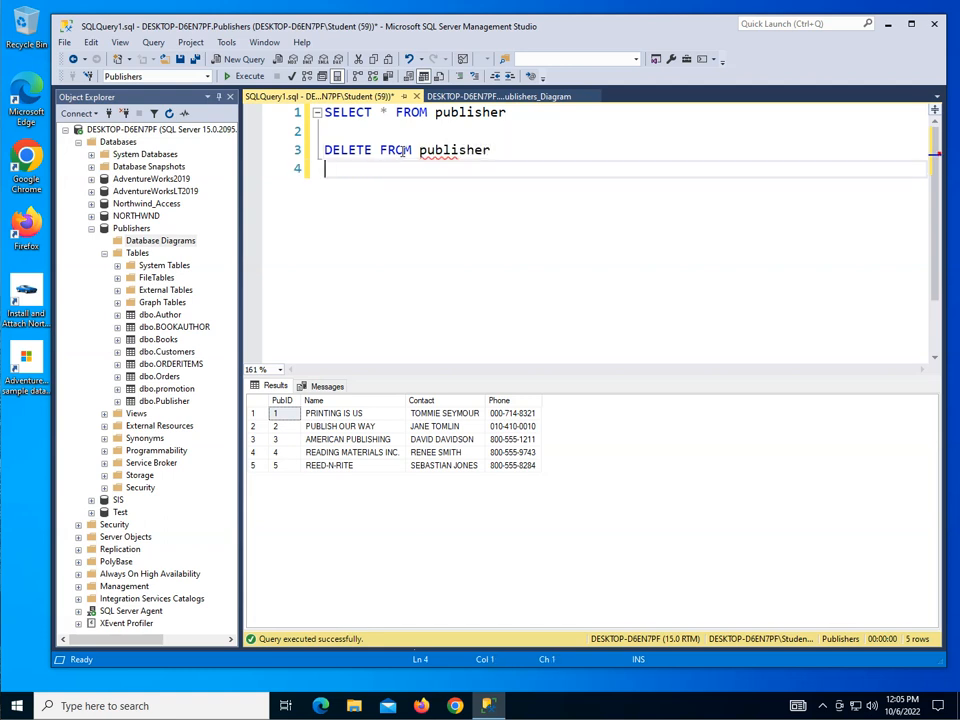
Step: Add the condition WHERE pubid = 1 to the DELETE statement and execute only that statement
type("WHERE publisher")
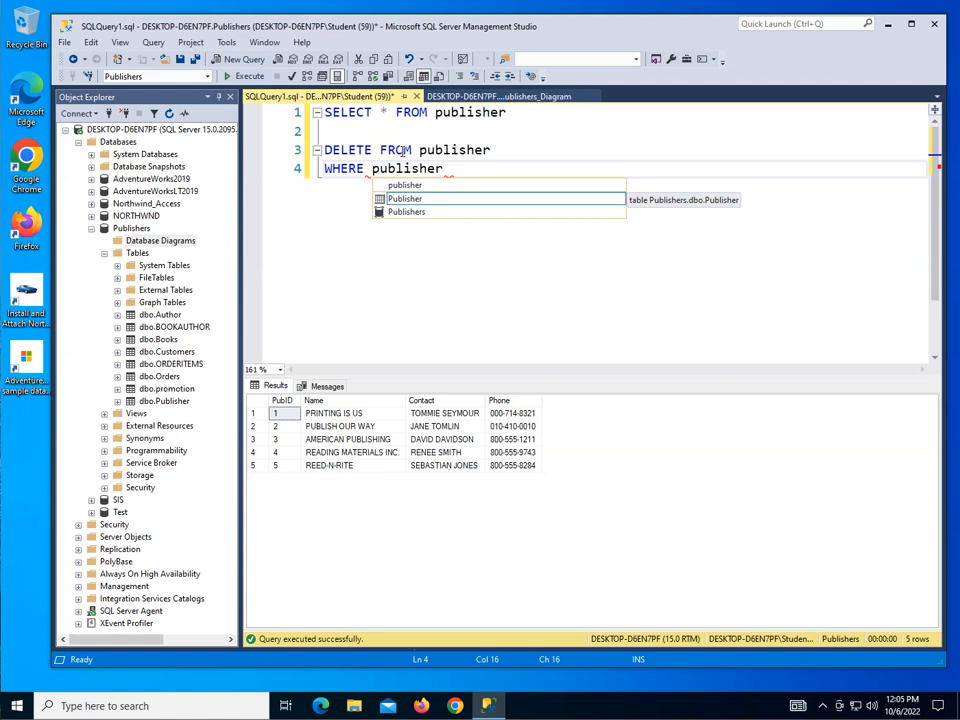
key("BackSpace")
key("BackSpace")
key("BackSpace")
key("BackSpace")
key("BackSpace")
key("BackSpace")
type("id ")
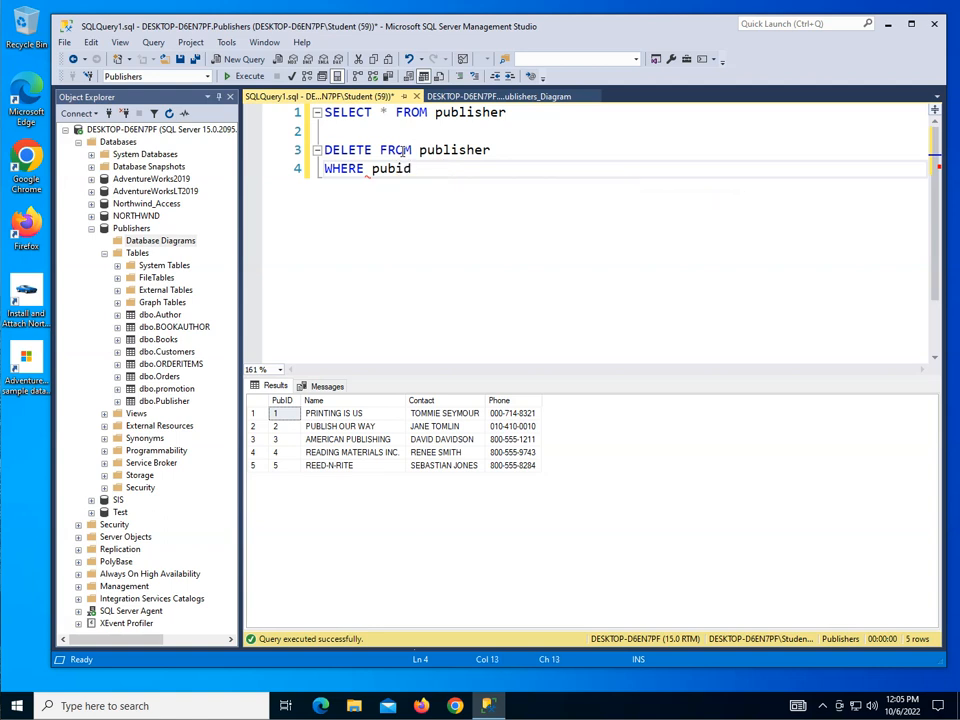
type("= 1")
left_click_drag(456, 167, 309, 148)
left_click(245, 77)
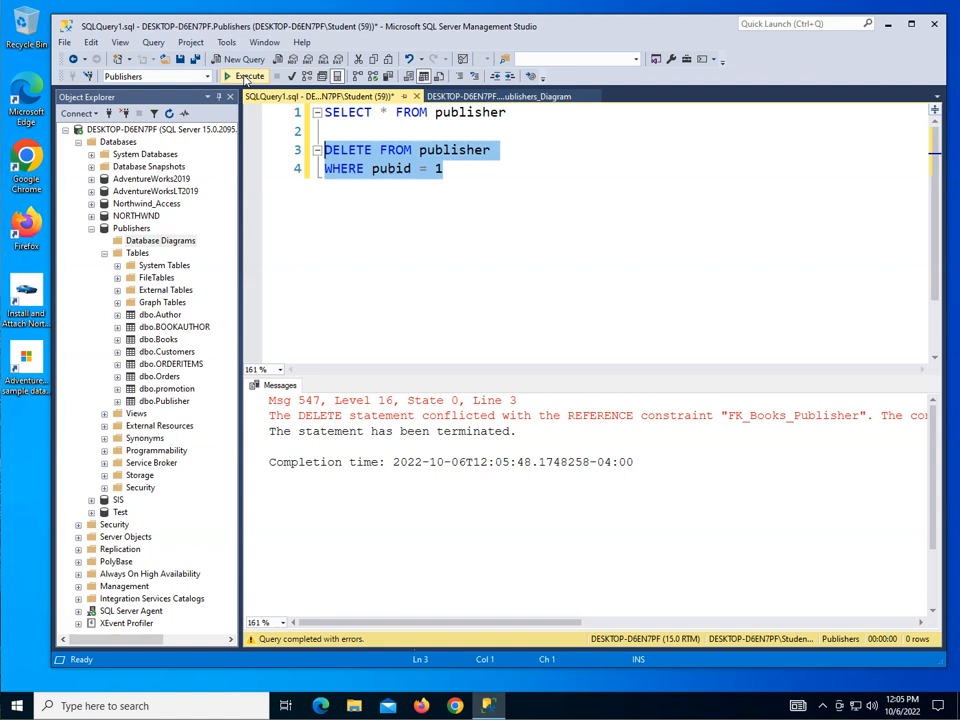
Step: In the Publishers diagram, open the properties of the FK_Books_Publisher relationship and set its Delete Rule to Cascade
left_click(497, 96)
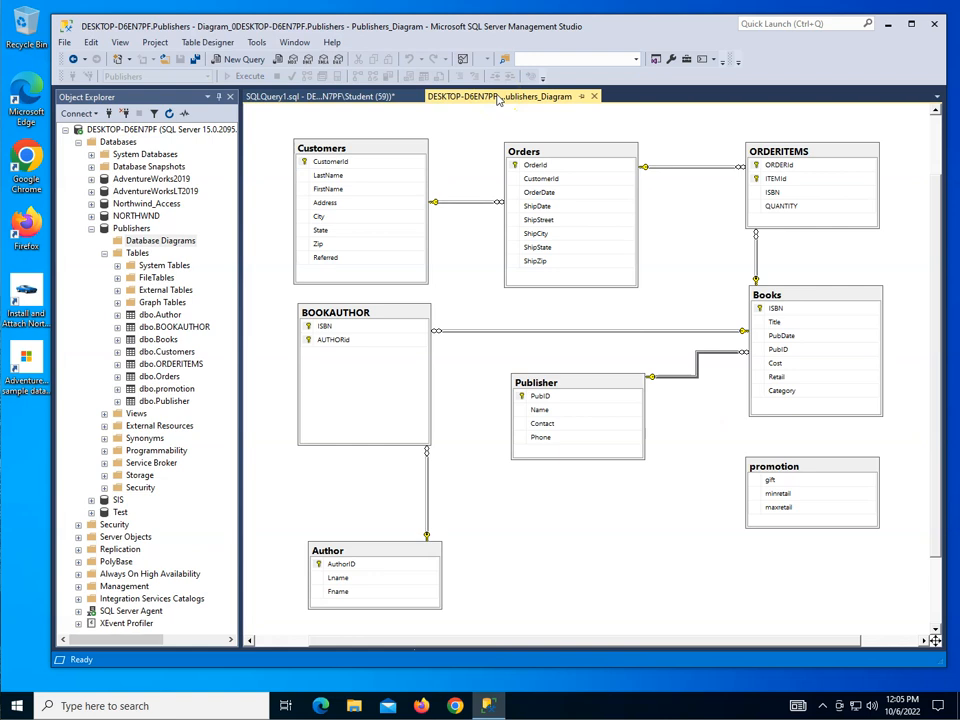
right_click(692, 375)
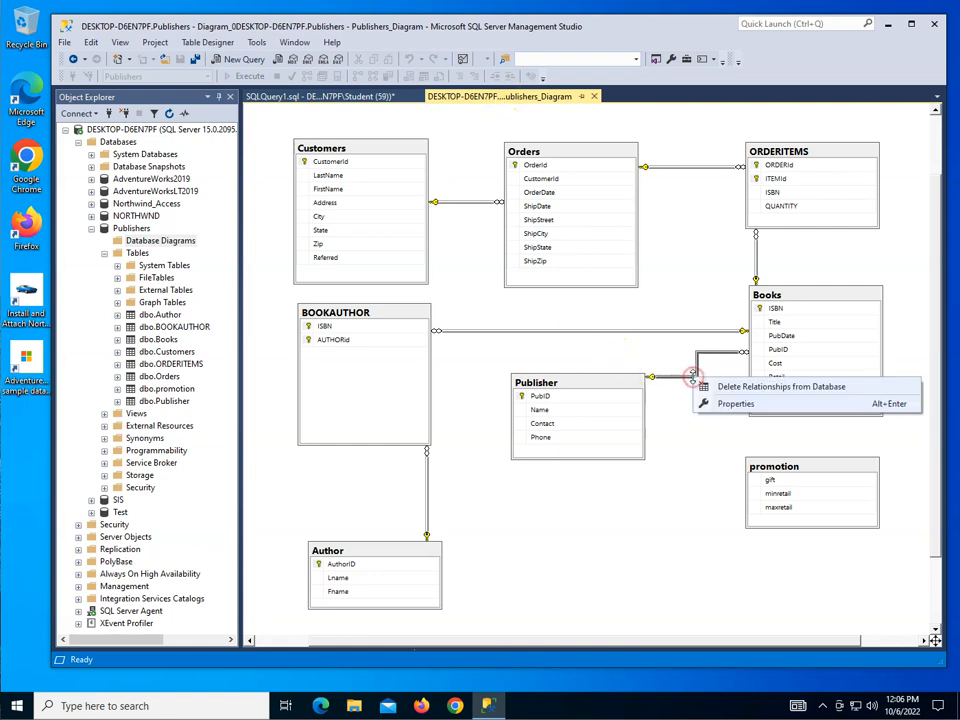
left_click(739, 404)
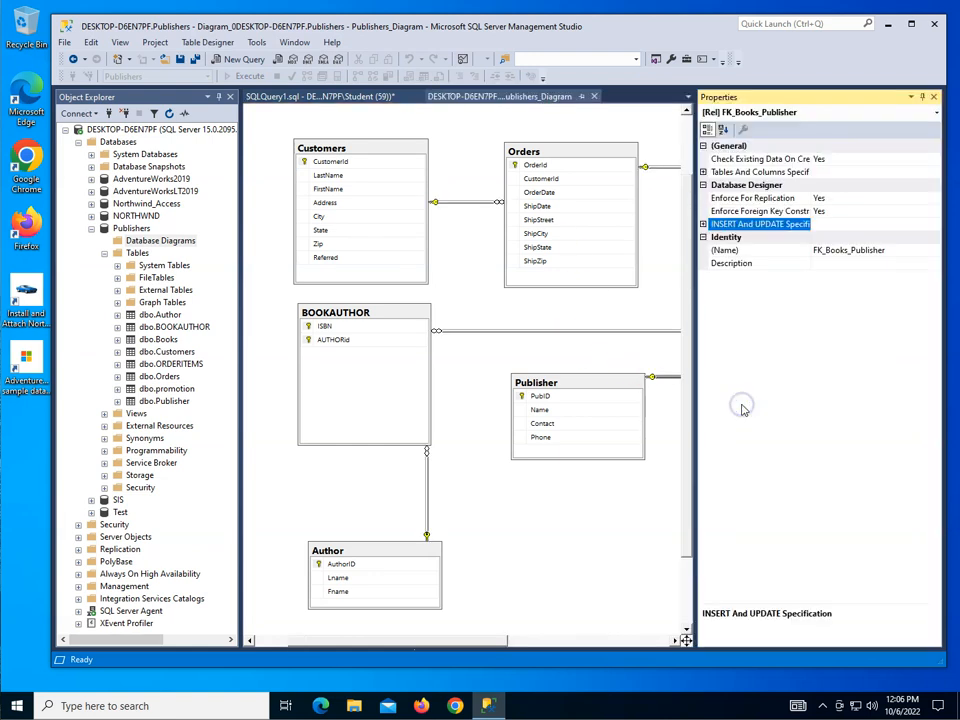
left_click(703, 224)
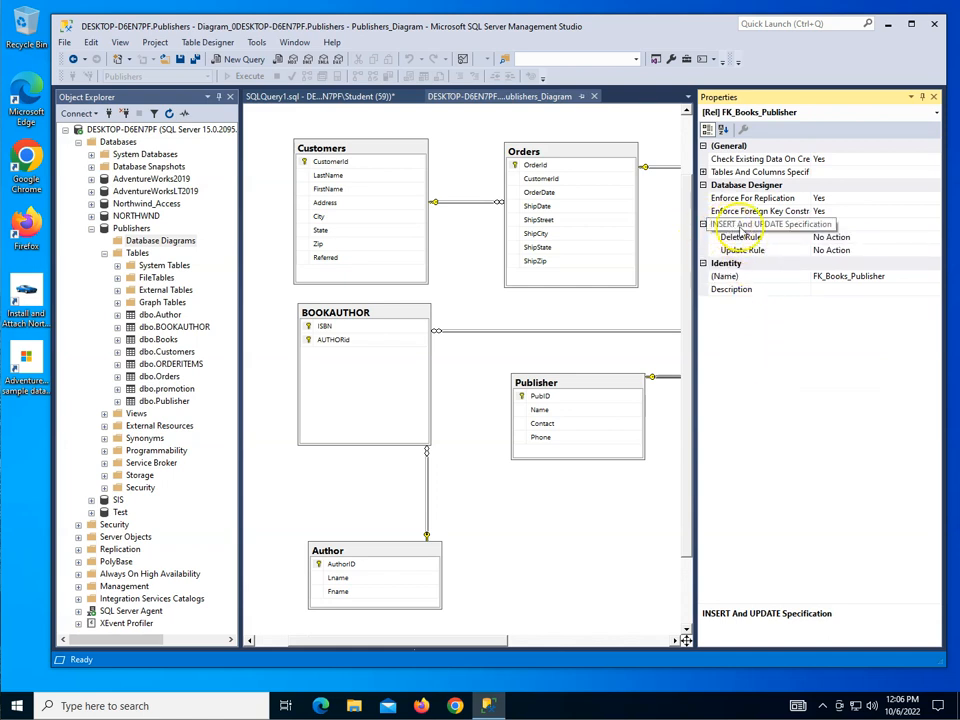
left_click(808, 226)
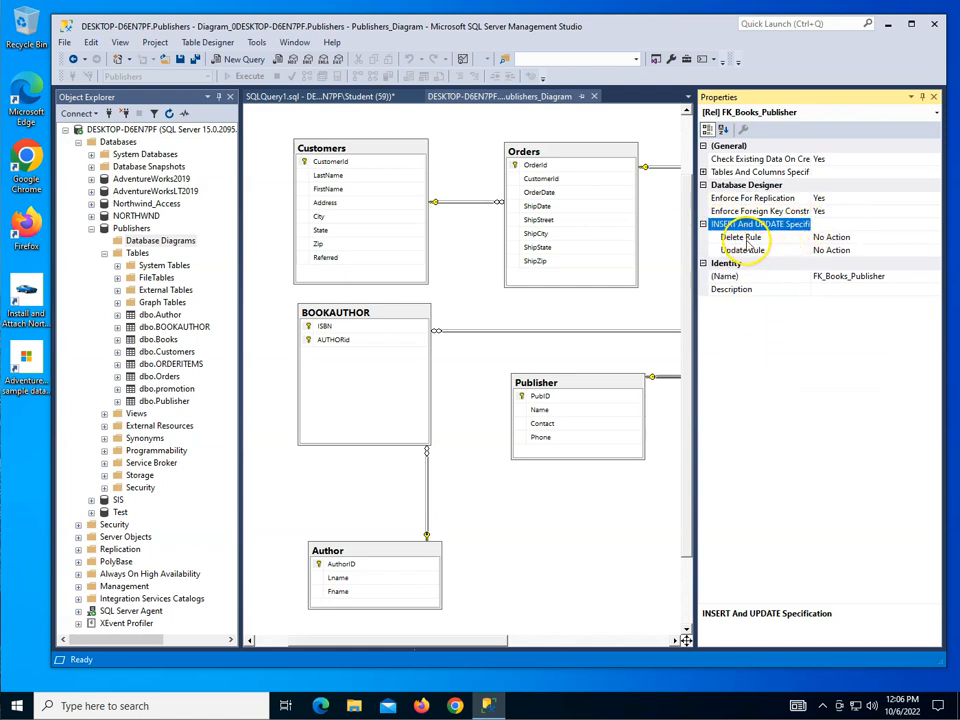
left_click(842, 238)
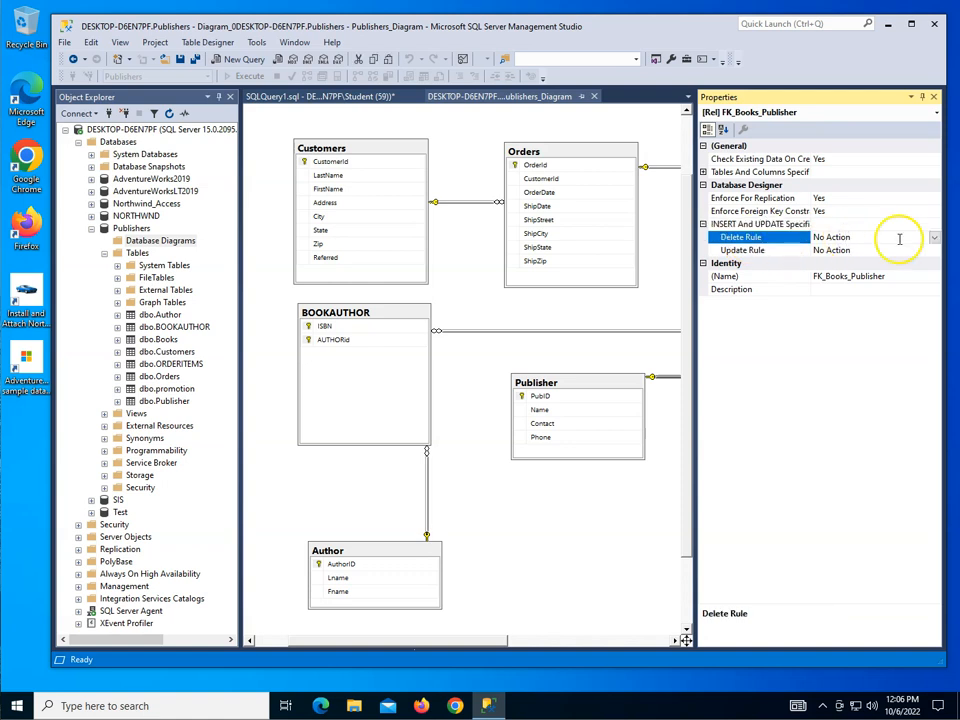
left_click(933, 238)
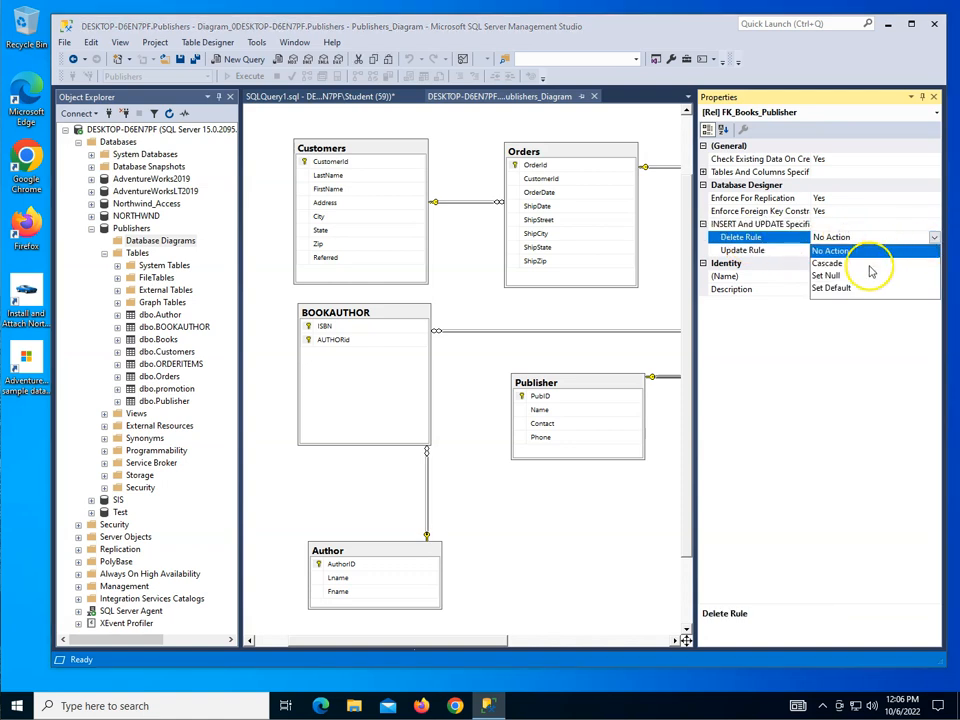
left_click(830, 264)
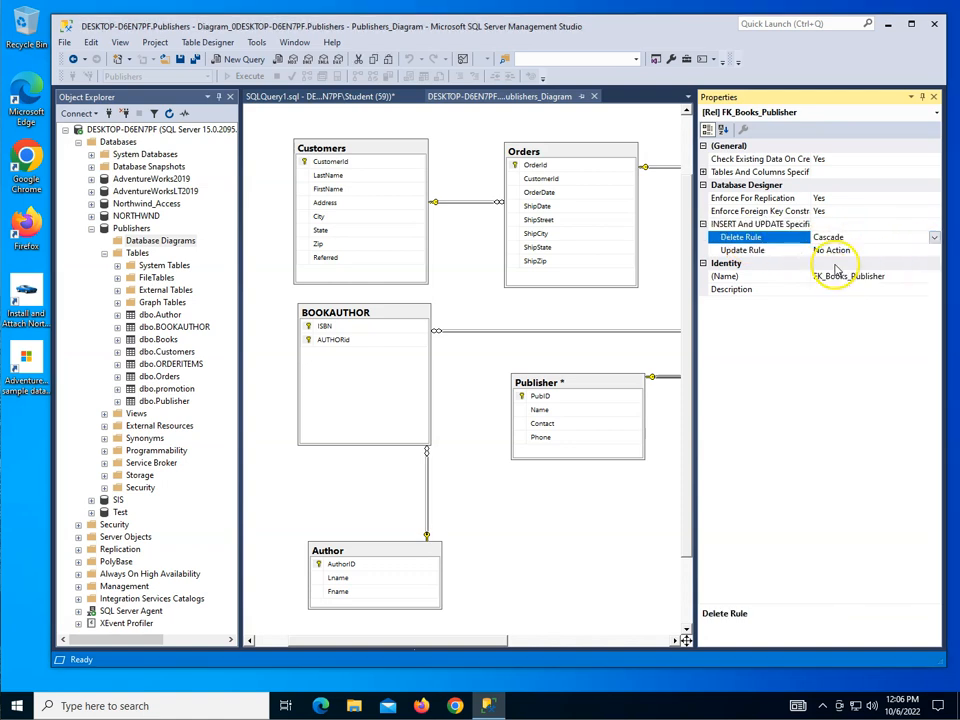
Step: Set the FK_Books_Publisher relationship's Update Rule to Cascade and close its properties
left_click(921, 251)
left_click(933, 251)
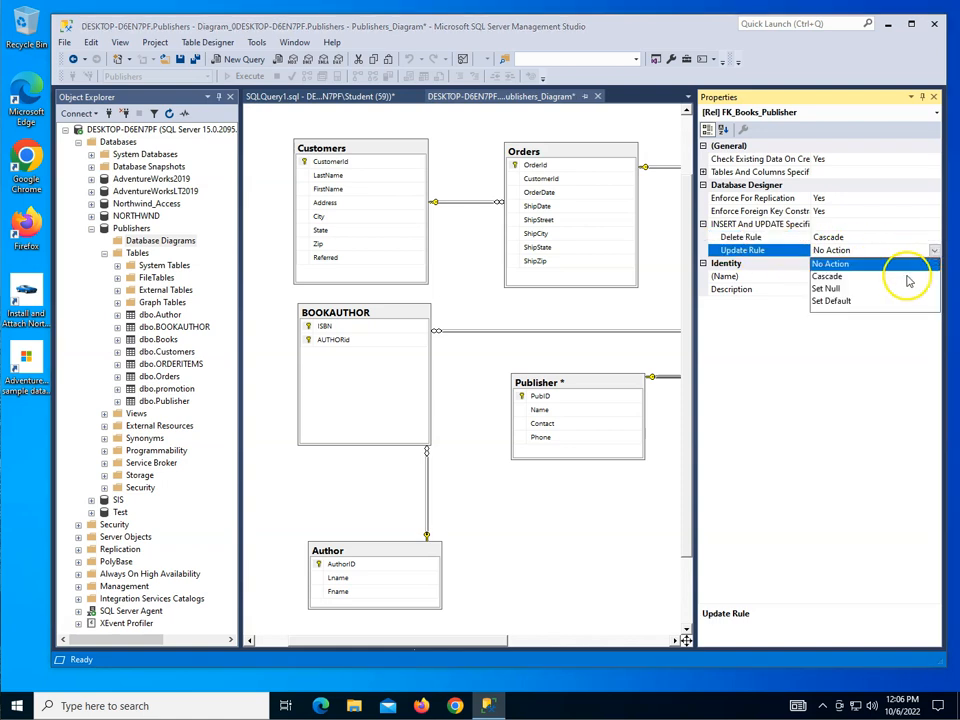
left_click(844, 276)
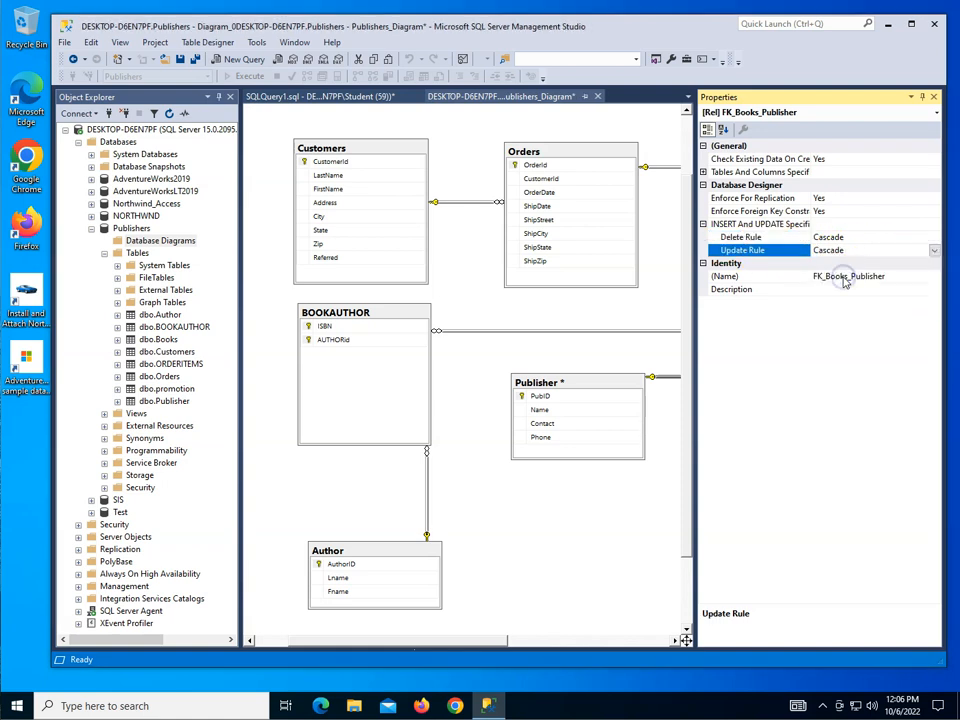
left_click(934, 97)
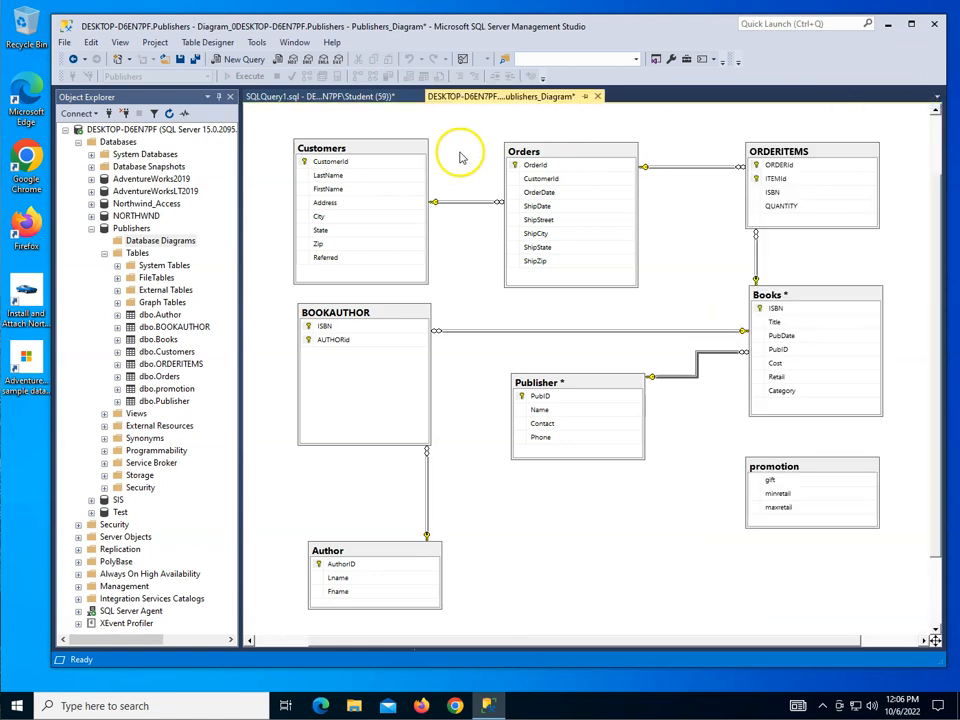
Step: Save Publishers_Diagram with its changes to the Publisher and Books tables, leaving the SQLQuery1 file unsaved
left_click(194, 60)
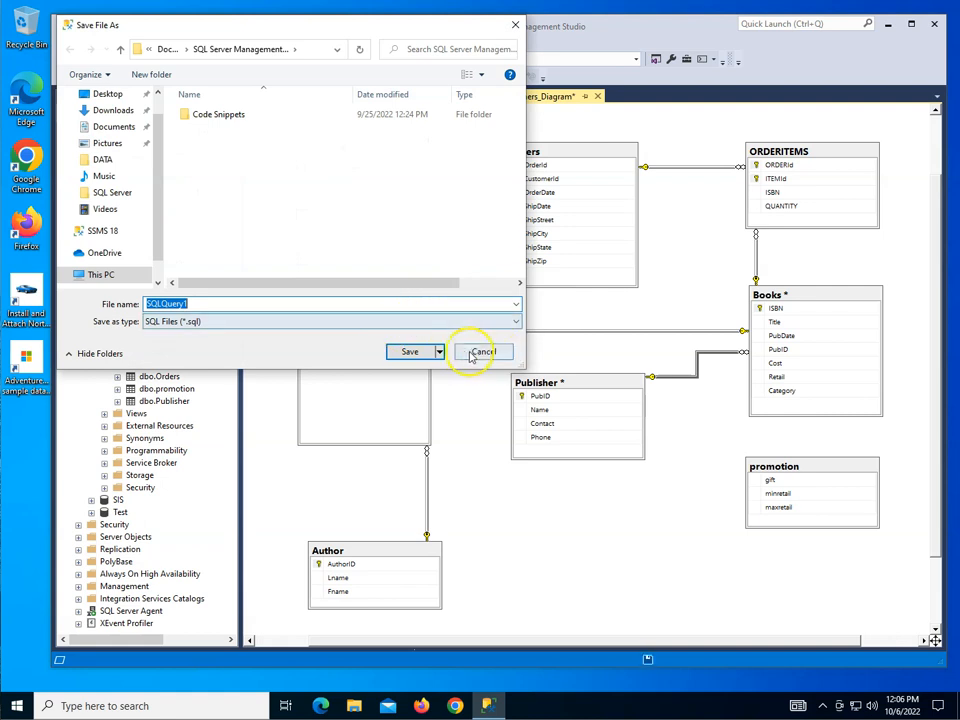
left_click(485, 352)
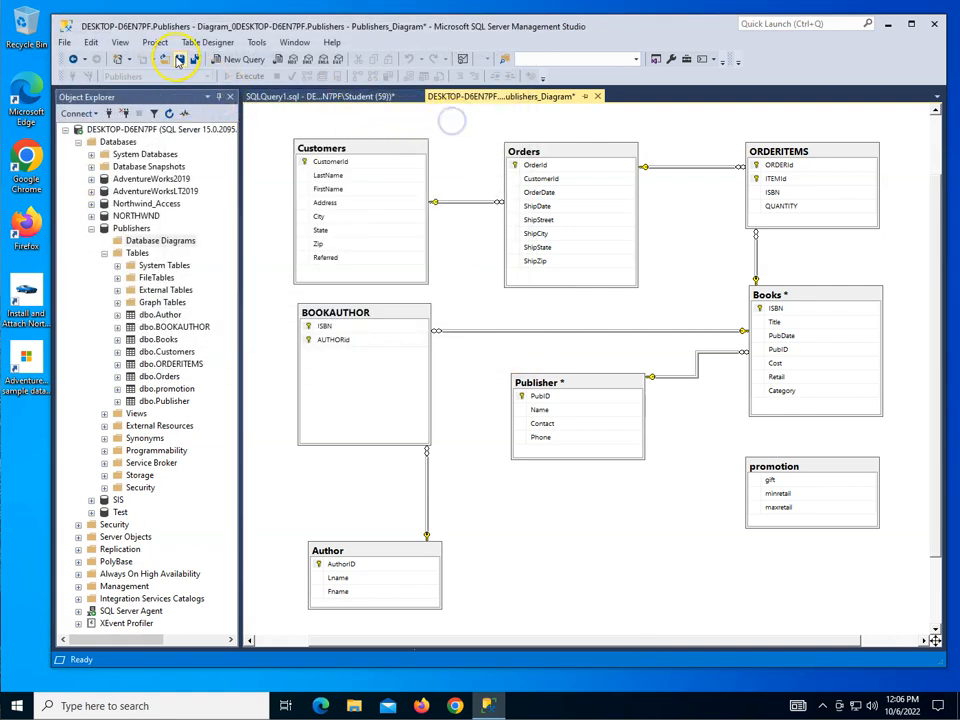
left_click(181, 61)
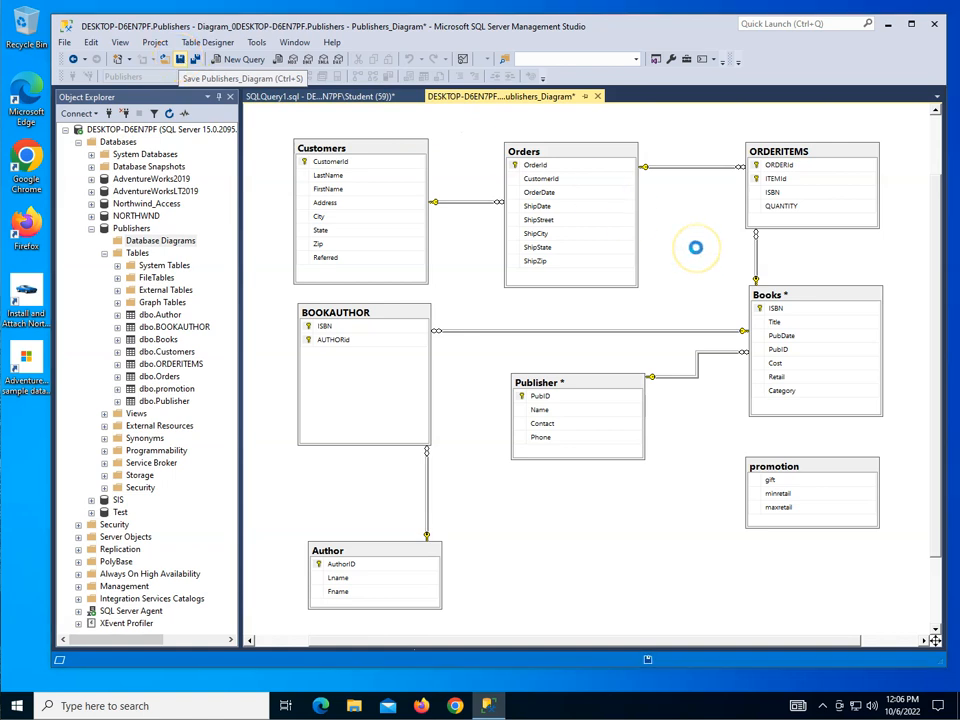
left_click(478, 473)
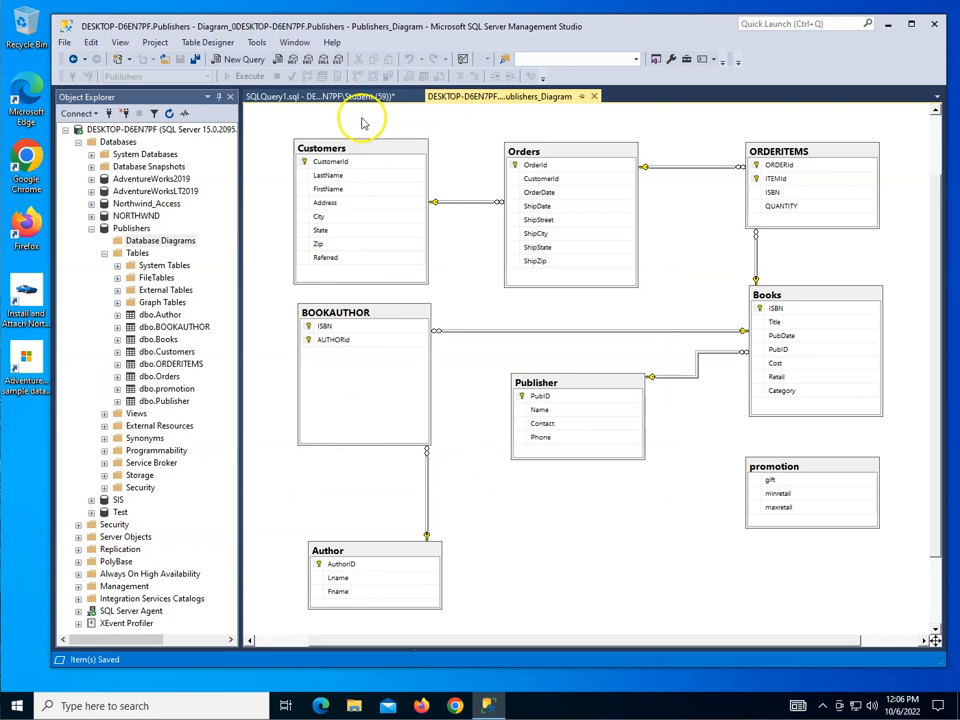
Step: Return to the query and start an UPDATE publisher statement on line 6, below the DELETE statement
left_click(338, 96)
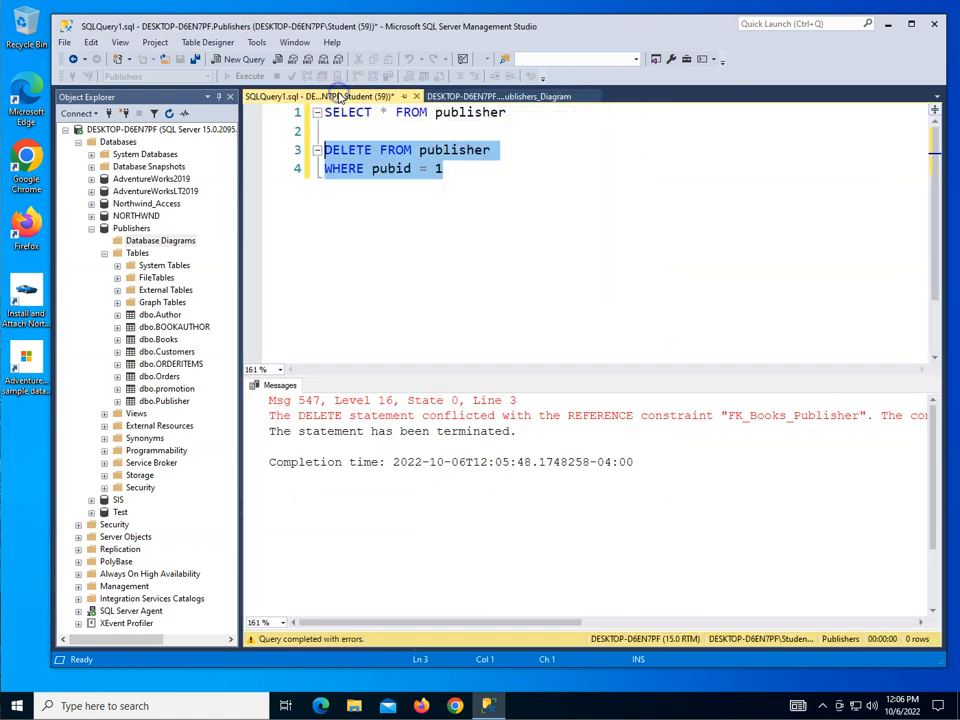
left_click(455, 171)
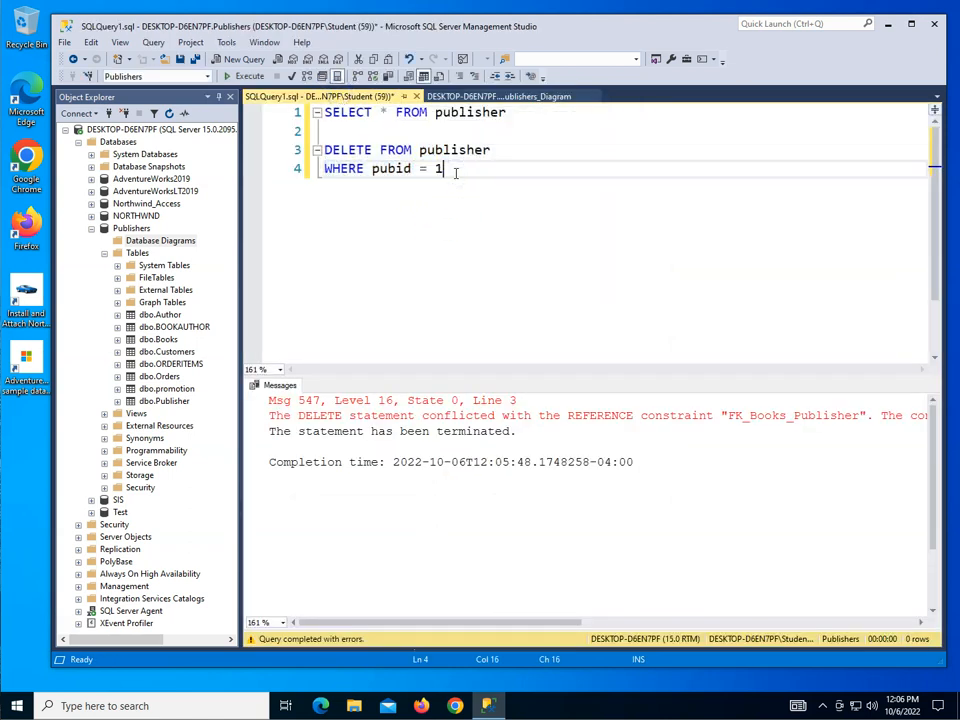
key("Return")
key("Return")
type("UPDATE ")
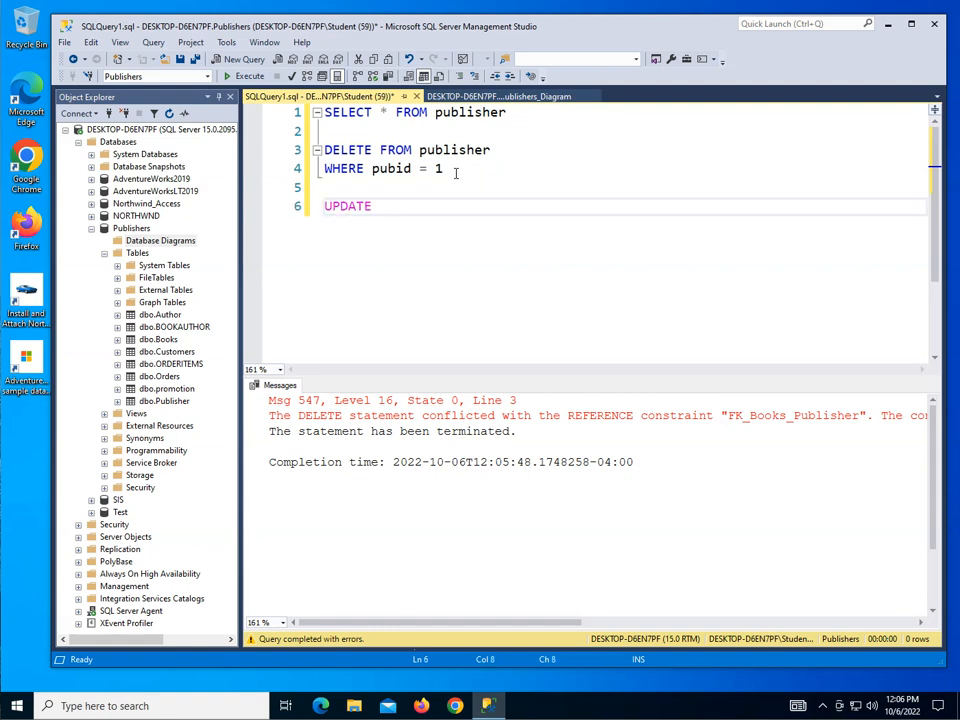
type("publisher")
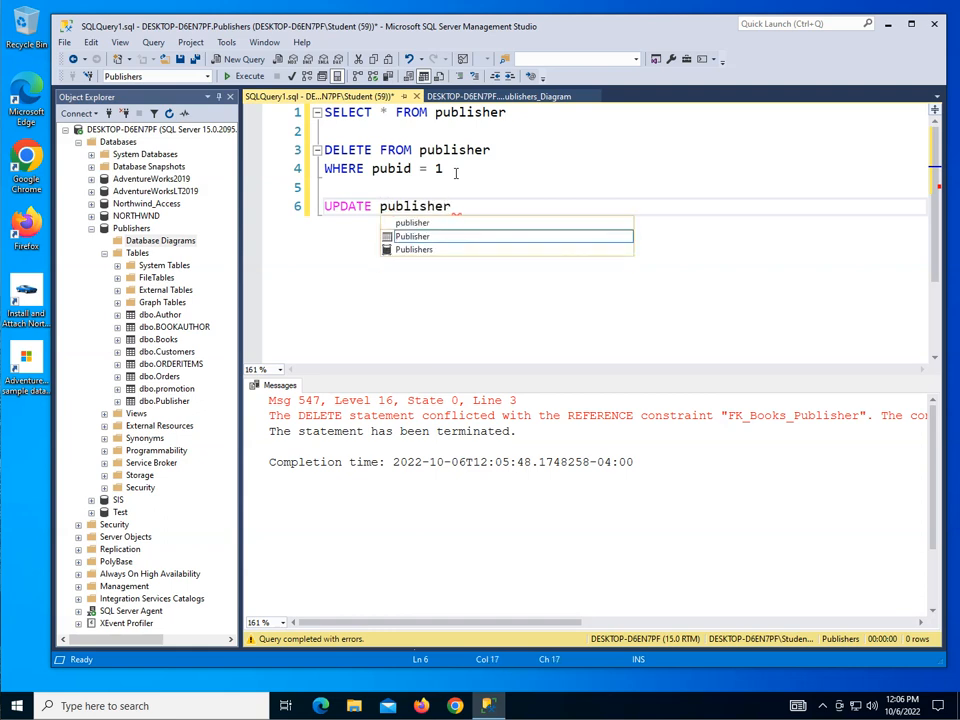
key("Return")
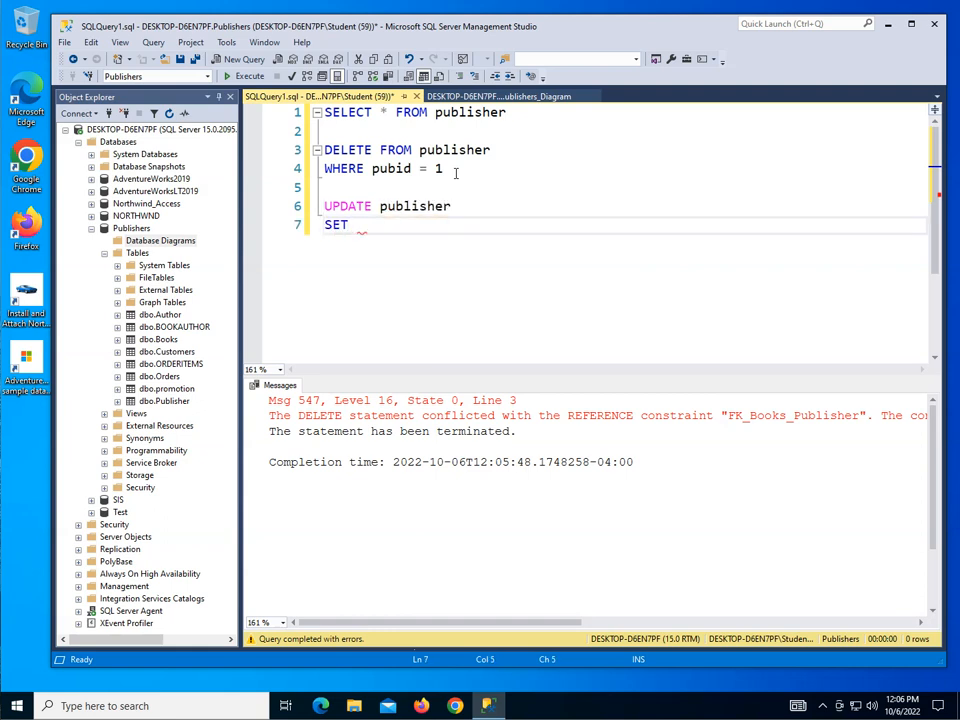
Step: Complete the UPDATE statement with SET PubId = 10 and WHERE pubId = 1, and execute only that statement
type("SET Pub")
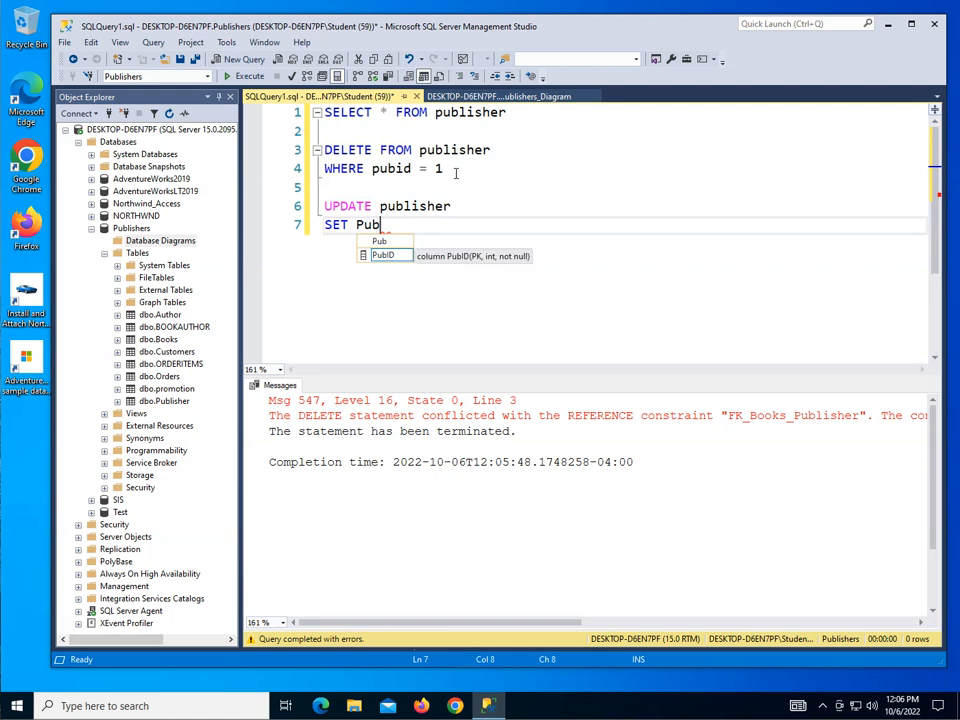
type("Id ")
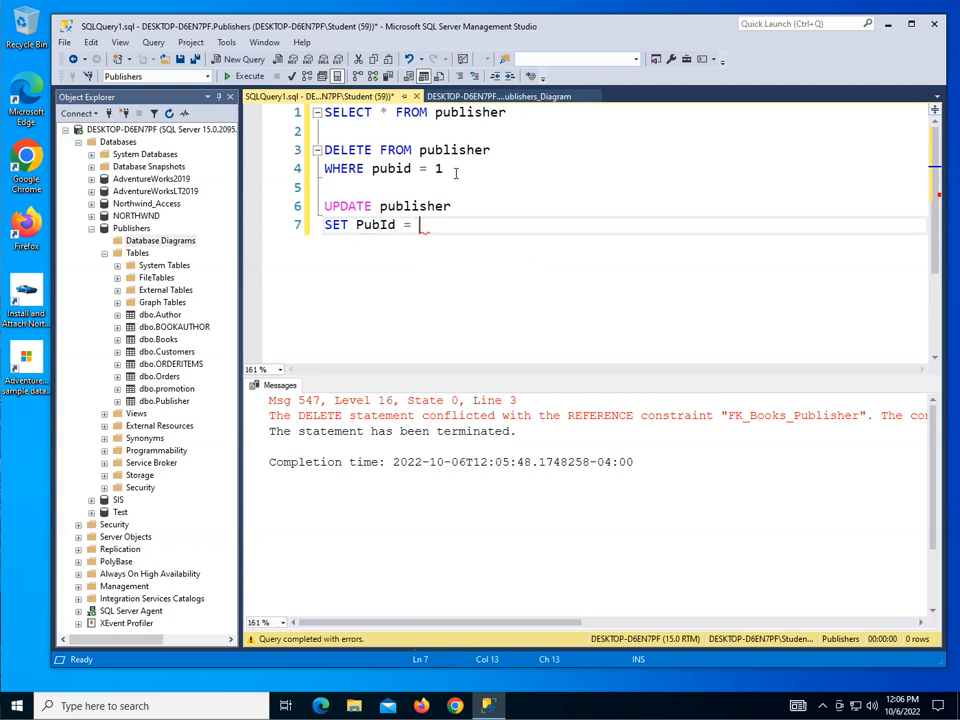
type("= 10")
key("Return")
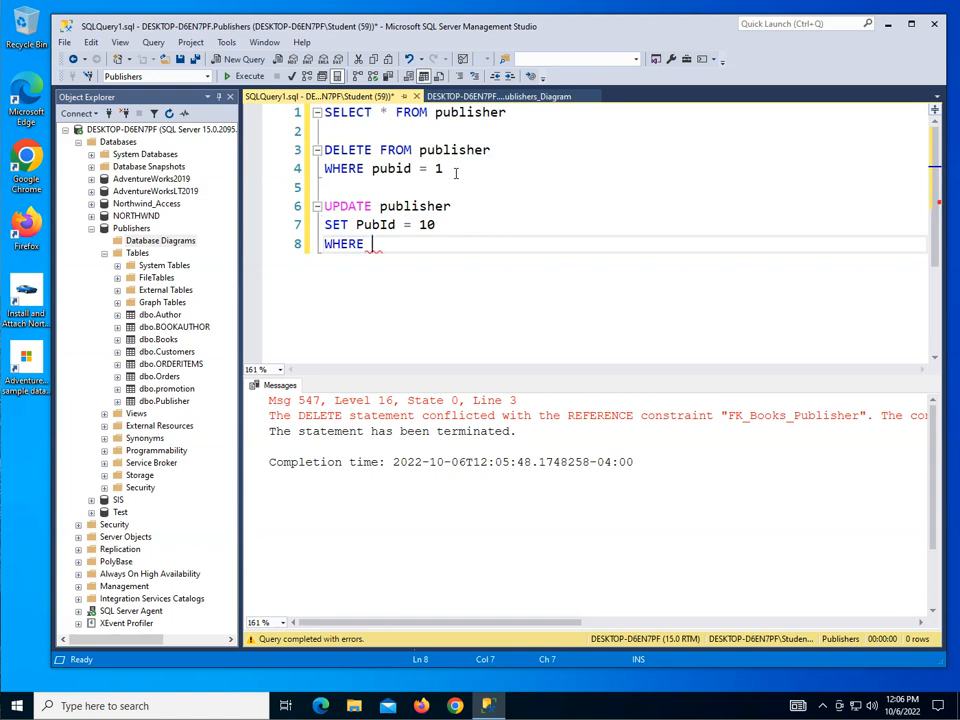
type("WHERE pub")
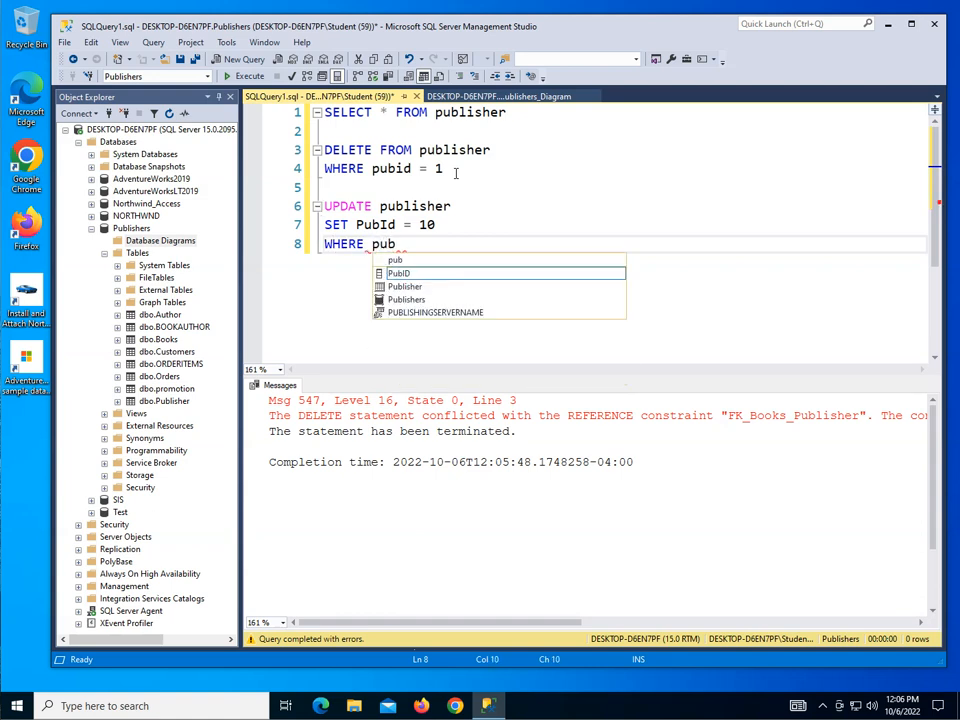
type("Id = 1")
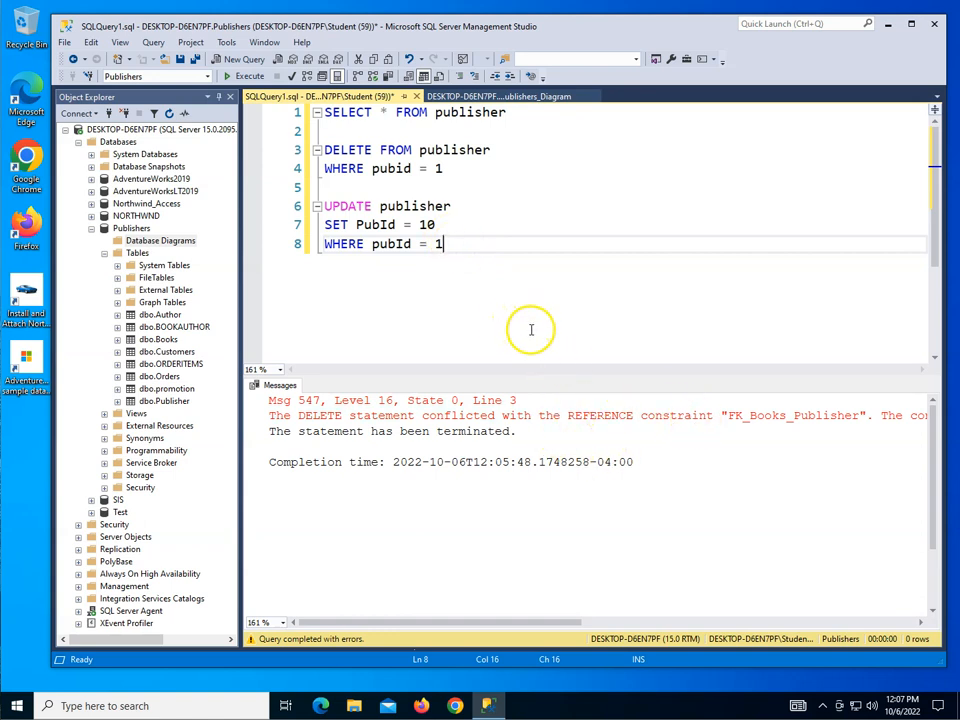
left_click_drag(454, 244, 300, 207)
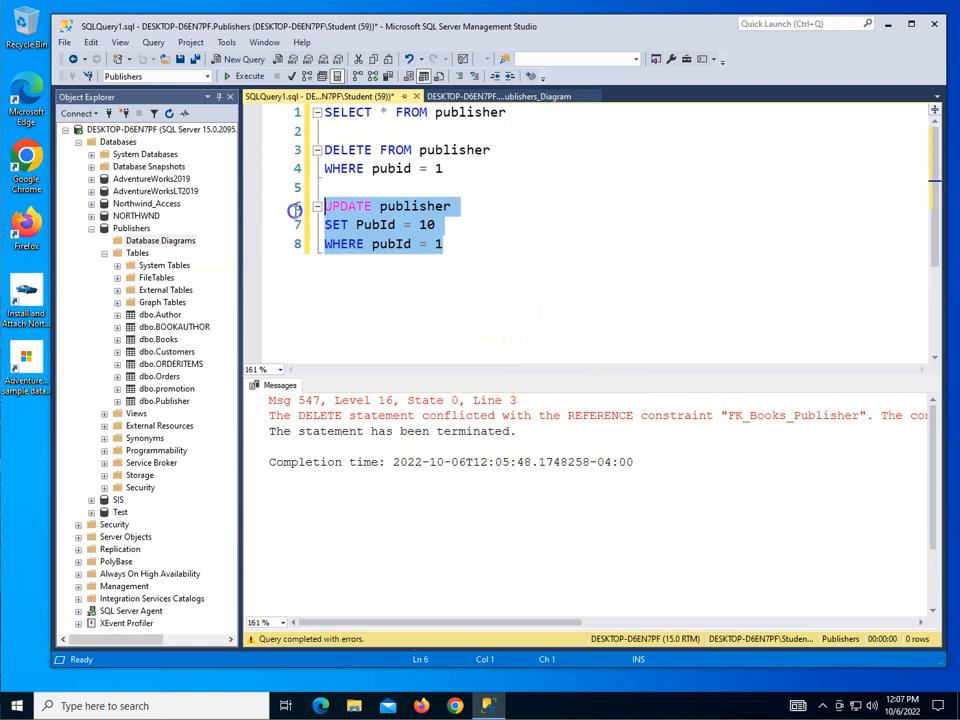
left_click(250, 77)
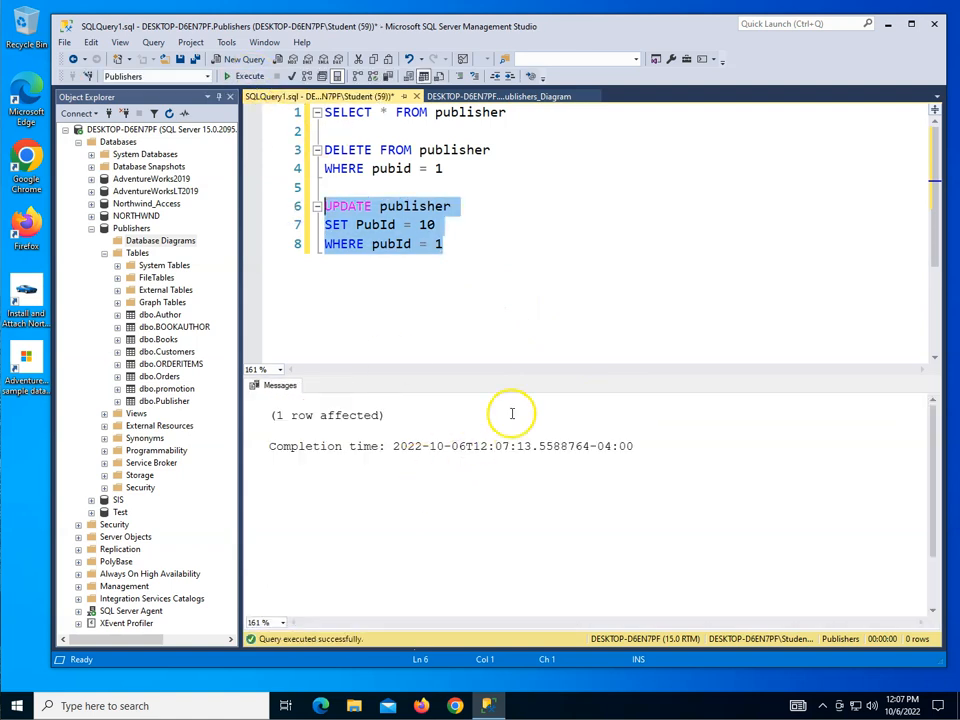
Step: Execute only the SELECT * FROM publisher query to check the publisher IDs after the update
left_click(486, 270)
key("Return")
key("Return")
left_click_drag(508, 113, 322, 113)
left_click(246, 77)
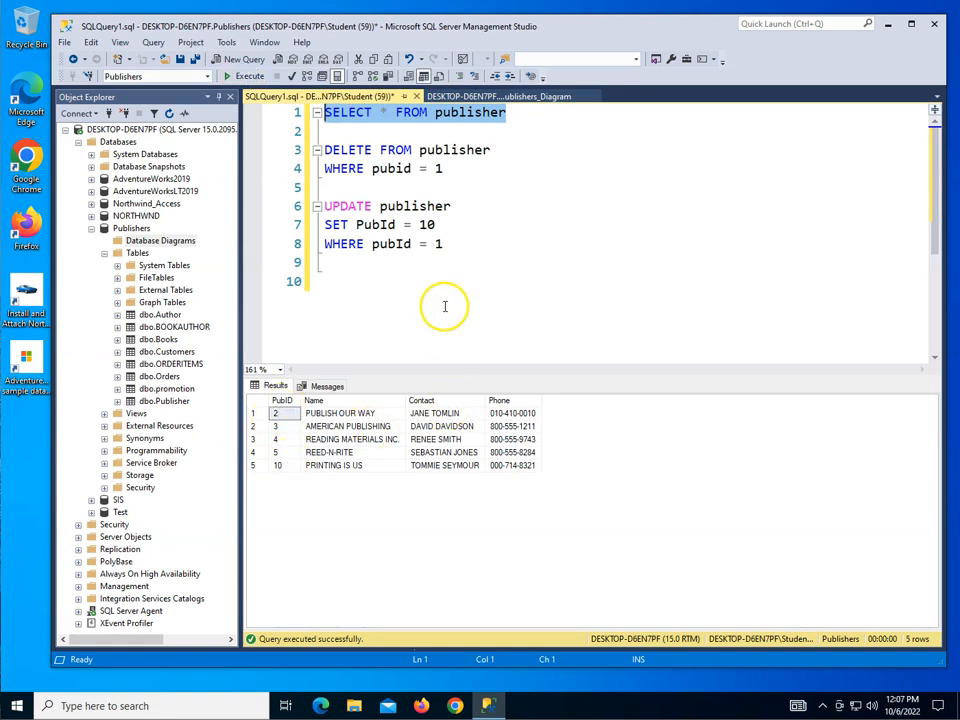
Step: Write SELECT * FROM Books on line 10 below the UPDATE statement and execute only that query
left_click(482, 243)
key("Return")
key("Return")
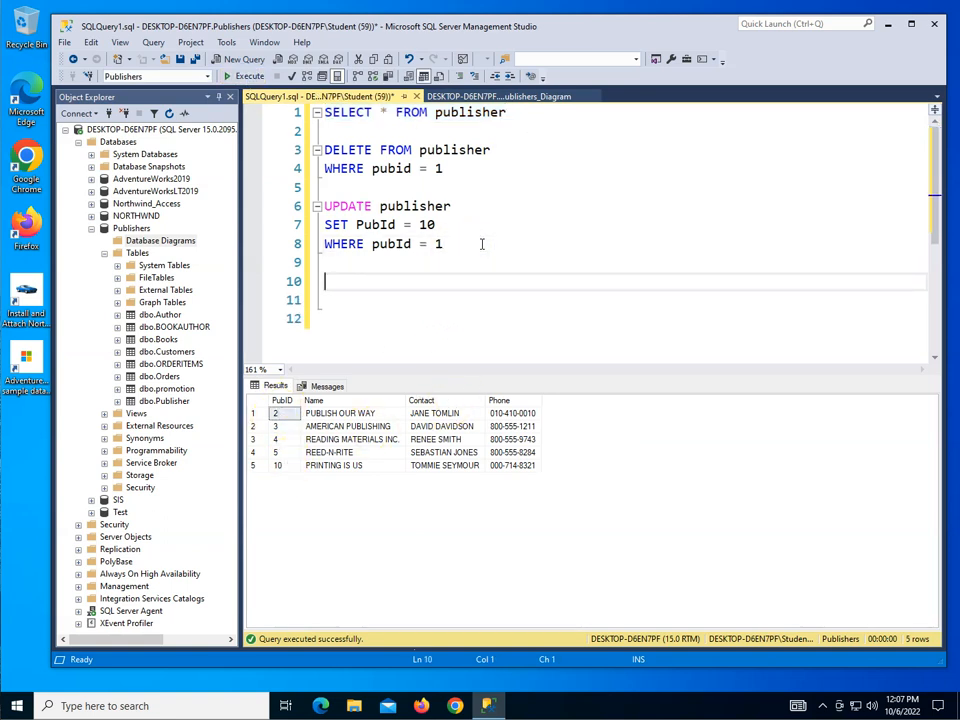
type("SELECT * FROM Books")
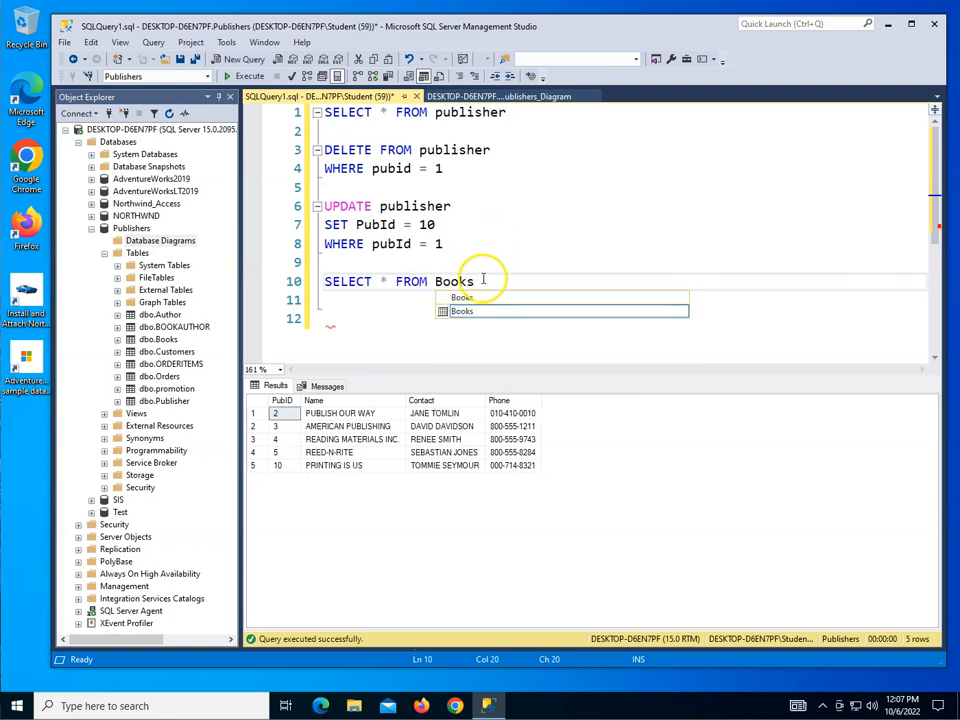
left_click_drag(482, 281, 318, 281)
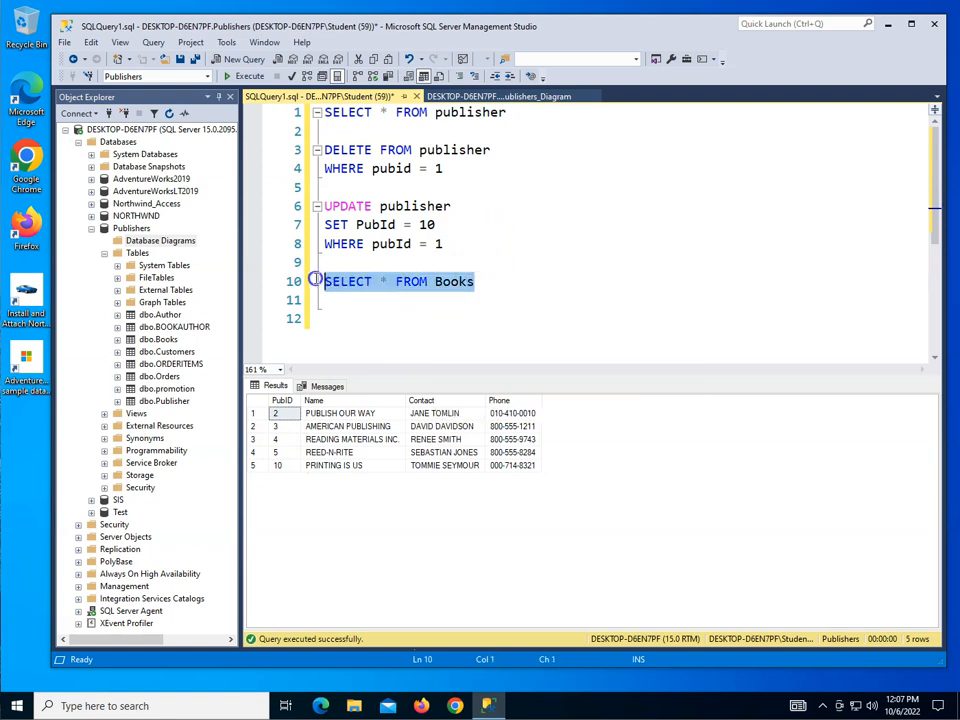
left_click(252, 77)
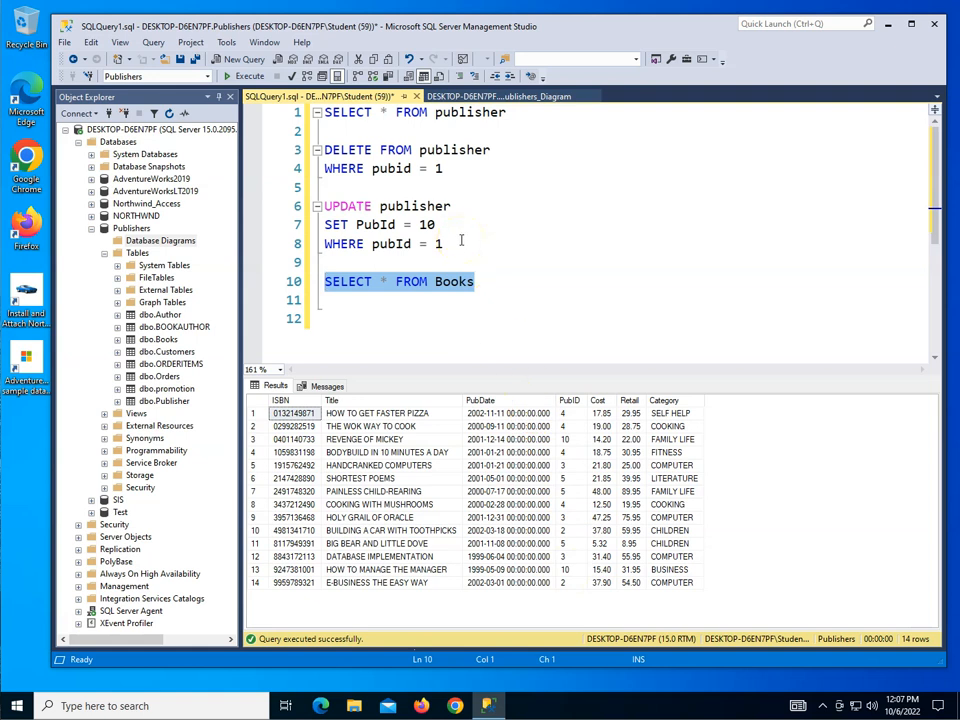
Step: Change the UPDATE statement to SET PubId = 1 WHERE pubId = 10 and execute only that statement
left_click(454, 168)
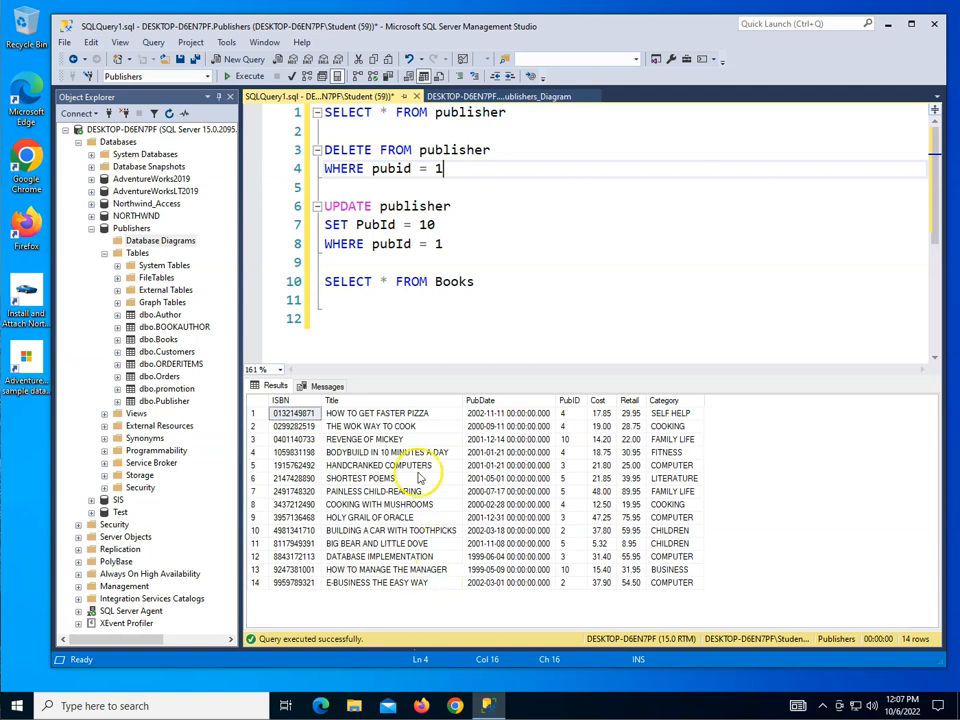
left_click(438, 224)
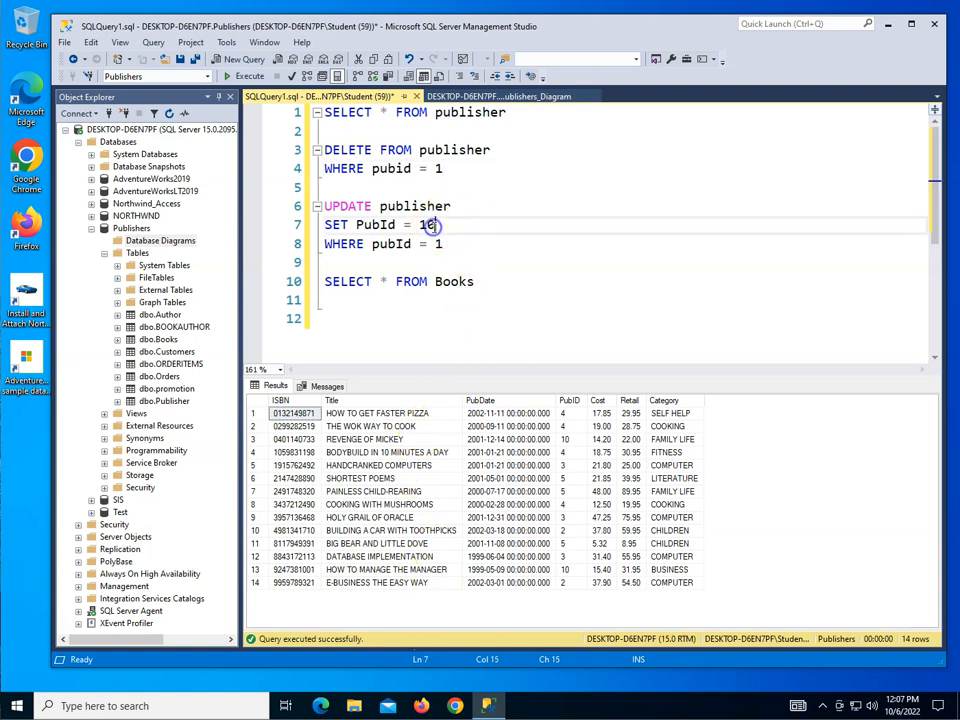
key("BackSpace")
type("1")
left_click(456, 243)
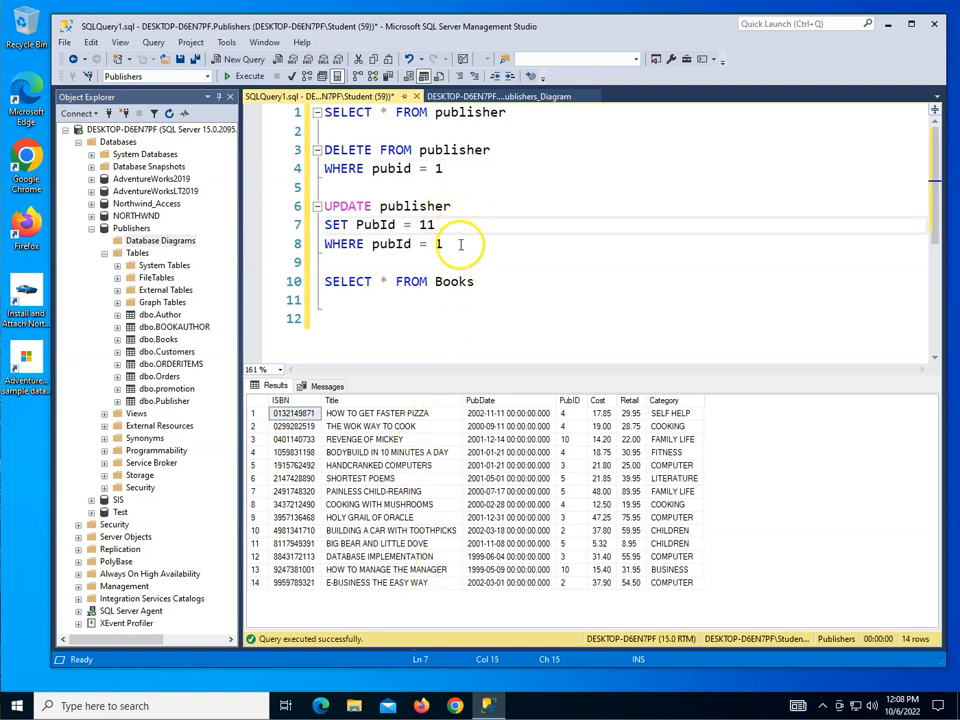
type("0")
key("Up")
key("BackSpace")
left_click_drag(455, 244, 318, 206)
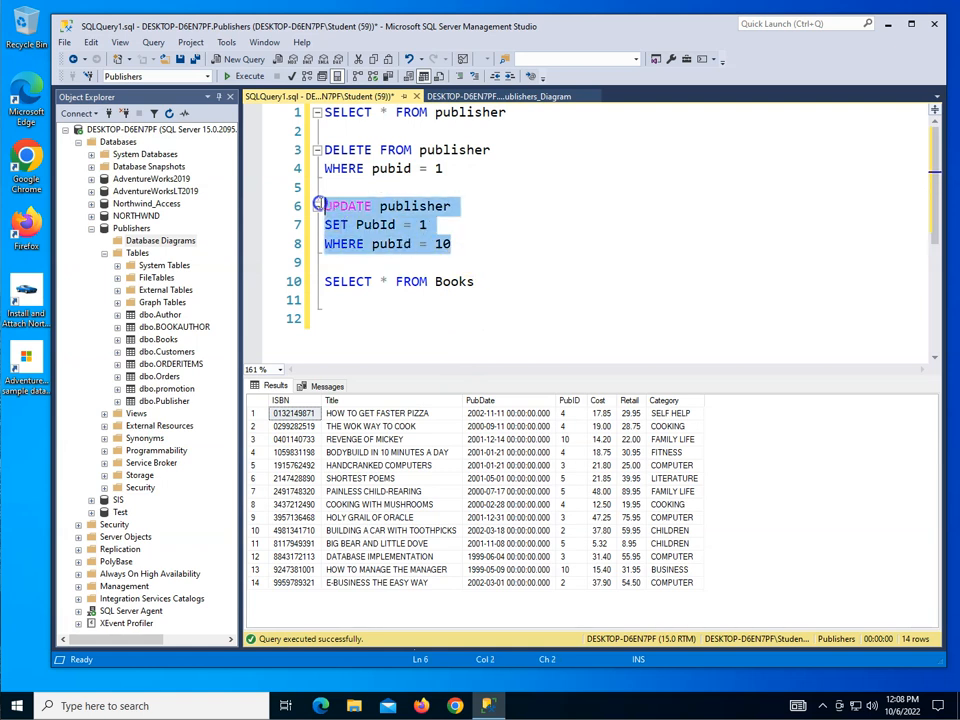
left_click(242, 76)
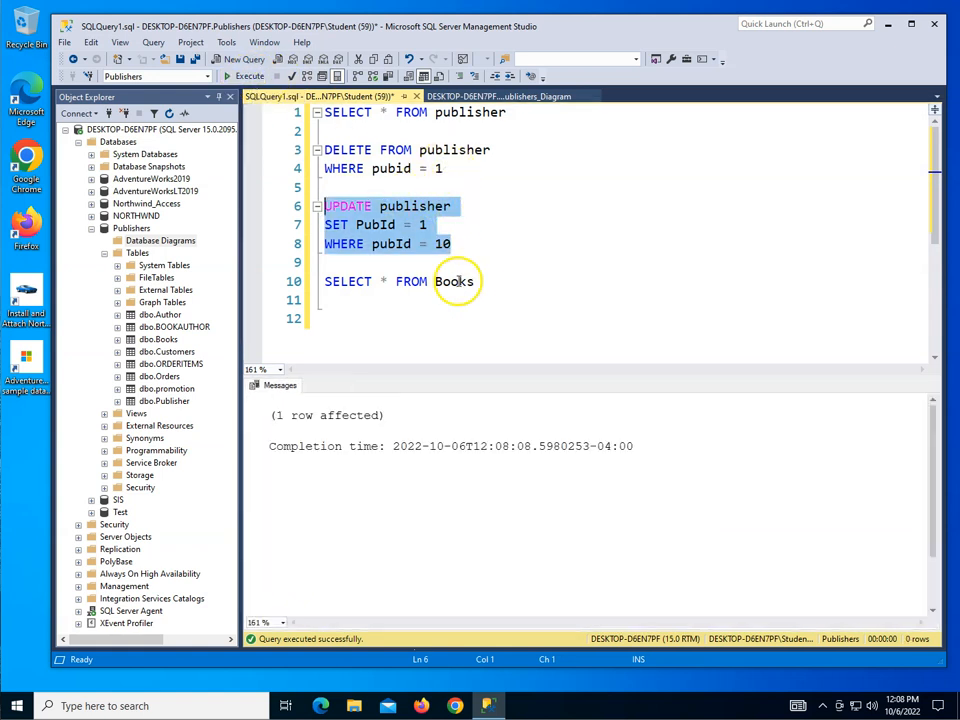
Step: Execute the Books query and the publisher query, each on its own, to check the publisher IDs after the reversed update
left_click_drag(480, 281, 317, 281)
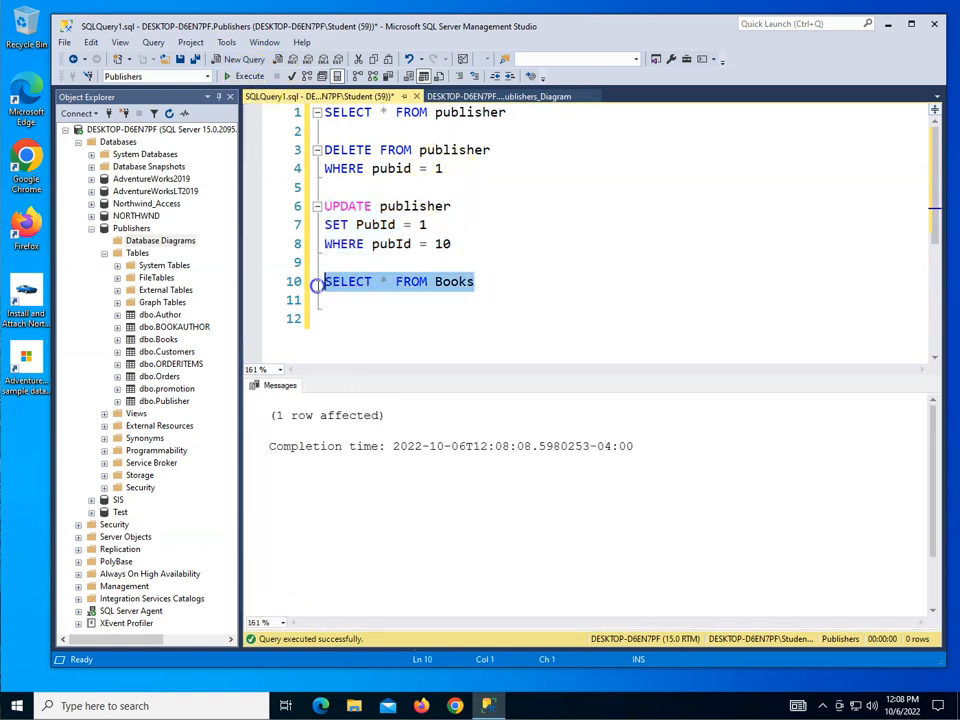
left_click(244, 76)
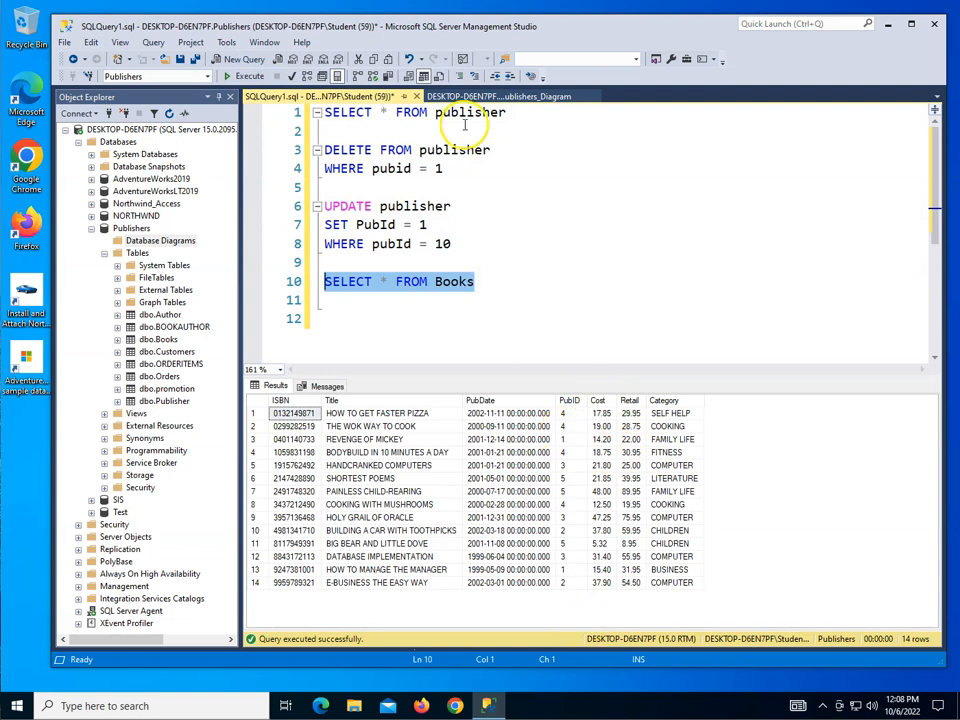
left_click_drag(508, 112, 322, 110)
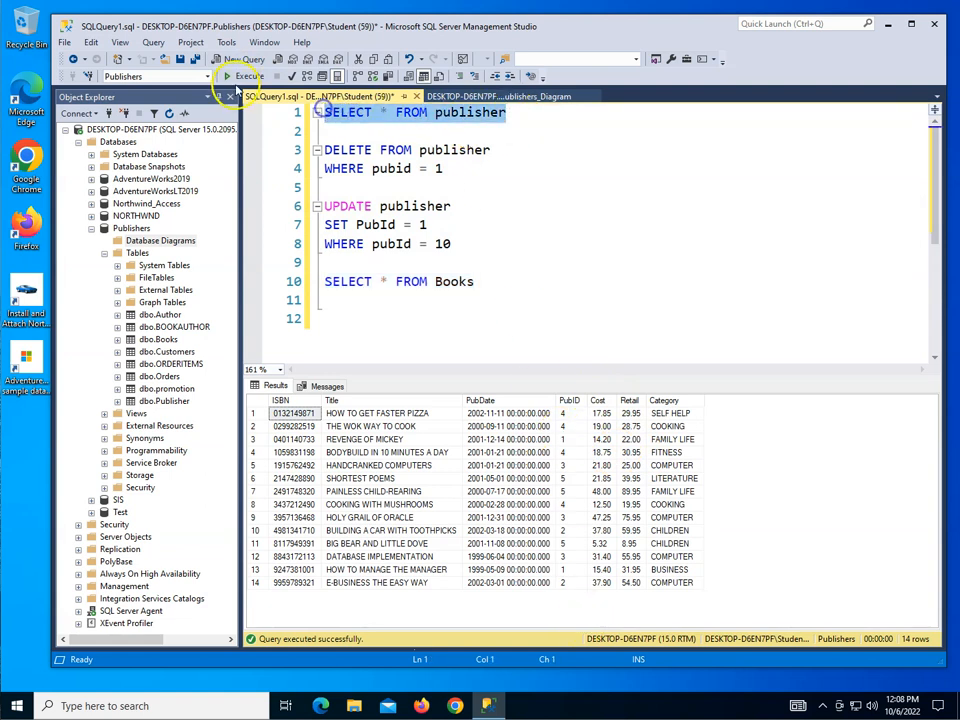
left_click(238, 76)
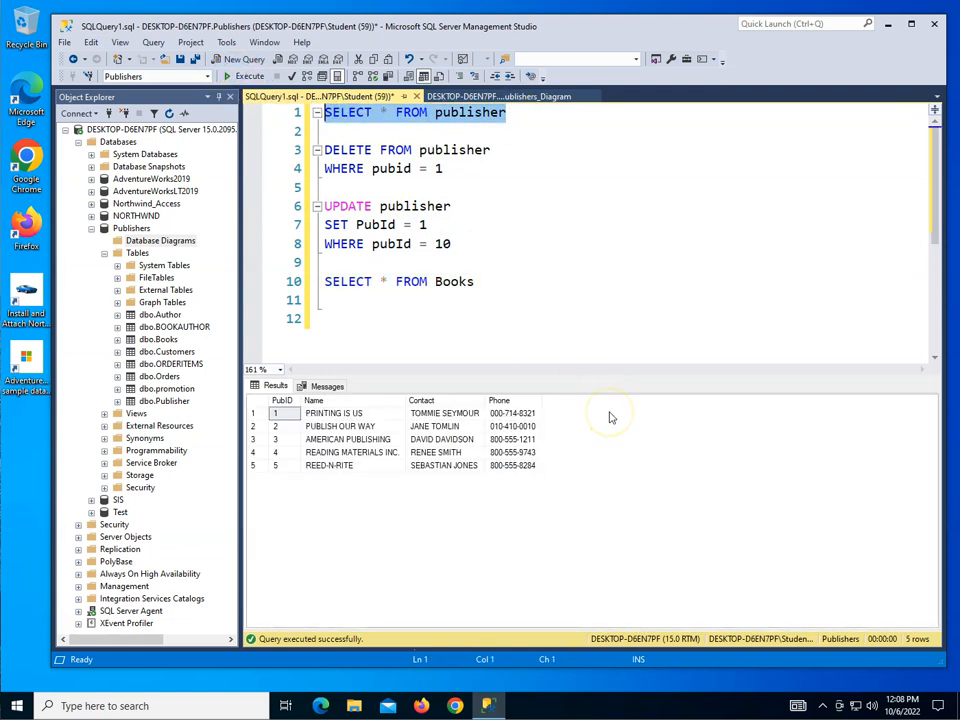